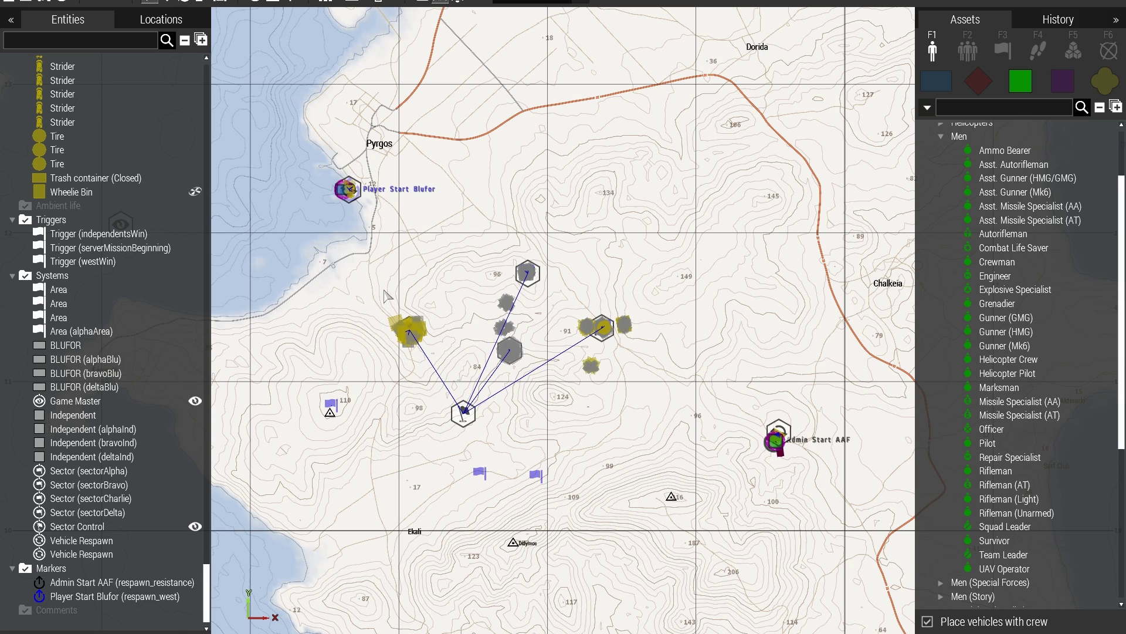
Step: Examine the mission's sector layout on the map, including the quarry sector sectorAlpha and the objects around it
{"action": "scroll", "coordinate": [441, 266], "scroll_direction": "up", "scroll_amount": 3}
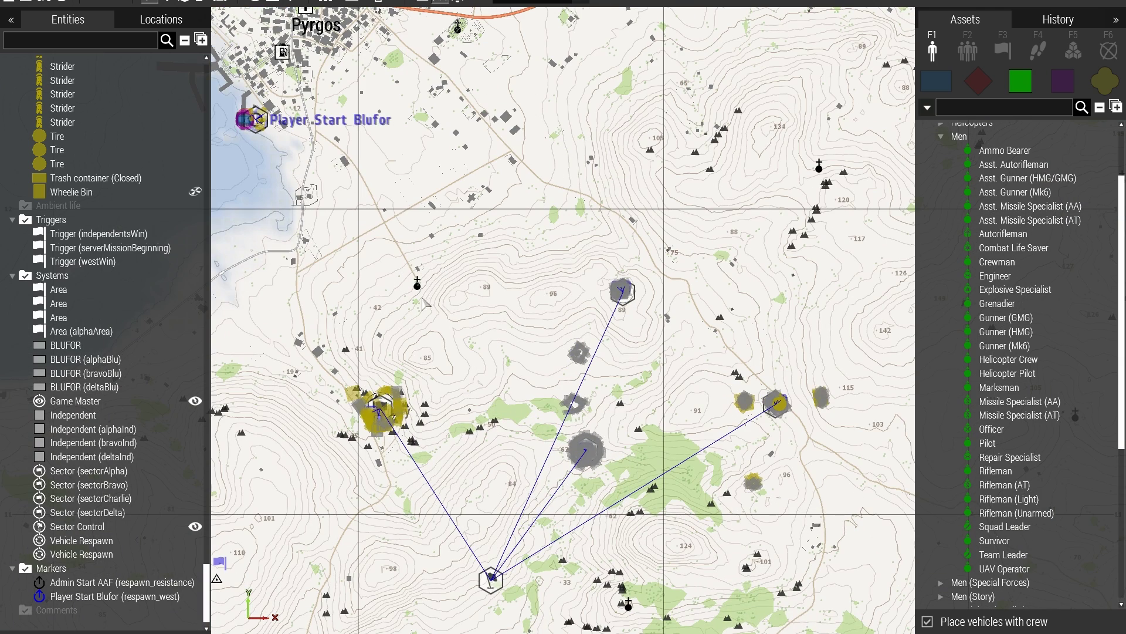
{"action": "scroll", "coordinate": [421, 299], "scroll_direction": "up", "scroll_amount": 3}
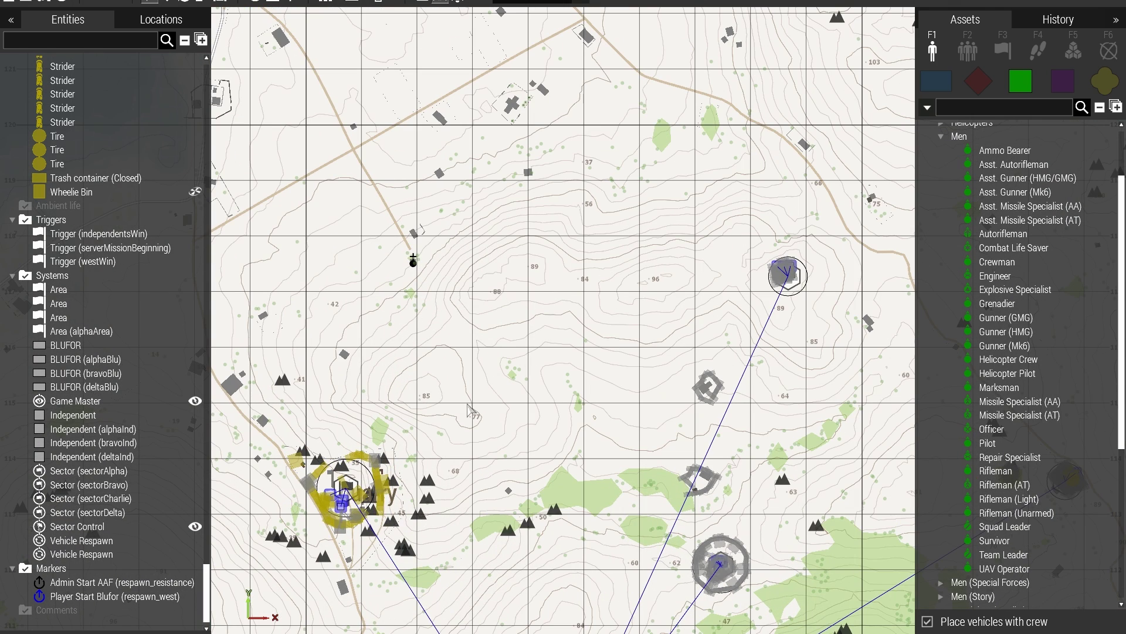
{"action": "scroll", "coordinate": [510, 435], "scroll_direction": "down", "scroll_amount": 3}
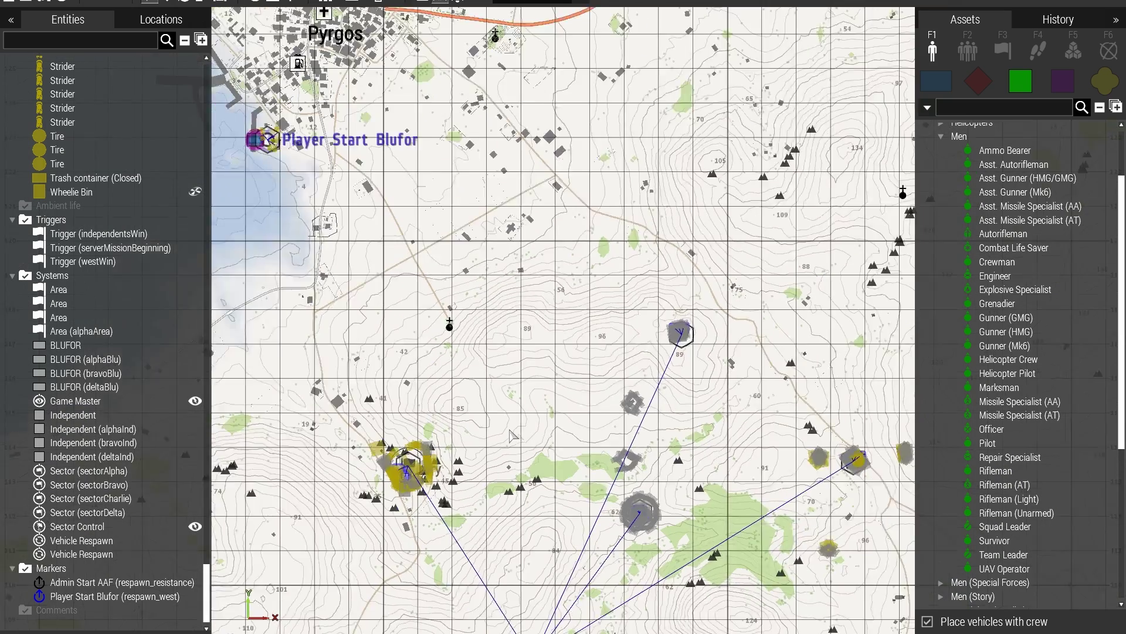
{"action": "right_click_drag", "start_coordinate": [470, 381], "coordinate": [384, 202]}
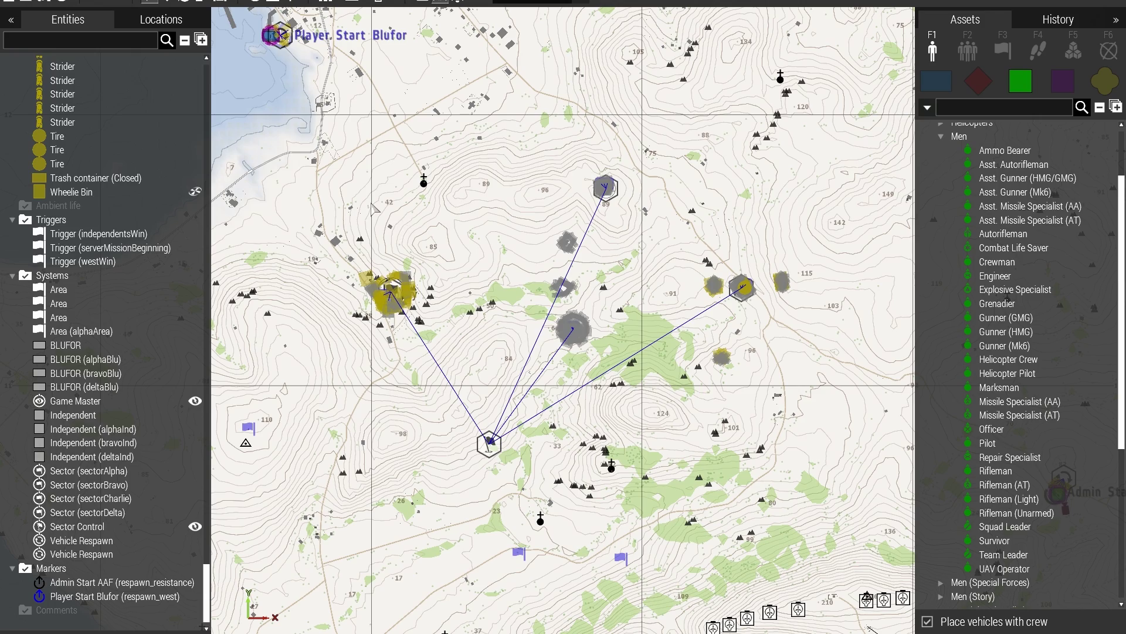
{"action": "scroll", "coordinate": [373, 208], "scroll_direction": "up", "scroll_amount": 2}
{"action": "scroll", "coordinate": [453, 269], "scroll_direction": "up", "scroll_amount": 3}
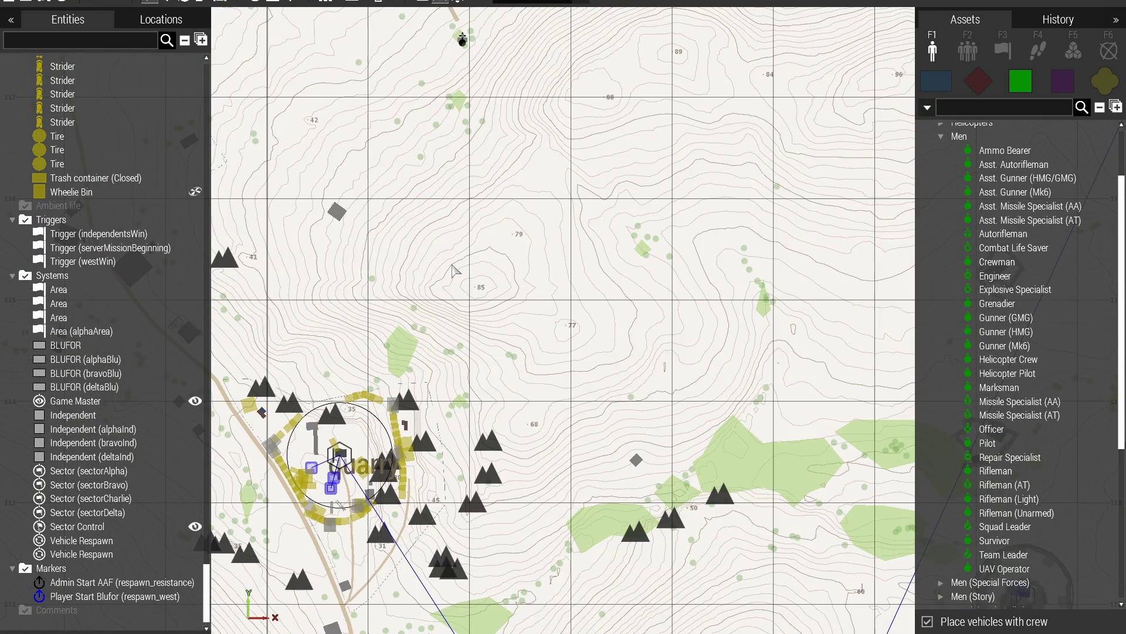
{"action": "right_click_drag", "start_coordinate": [345, 477], "coordinate": [397, 352]}
{"action": "scroll", "coordinate": [396, 351], "scroll_direction": "up", "scroll_amount": 4}
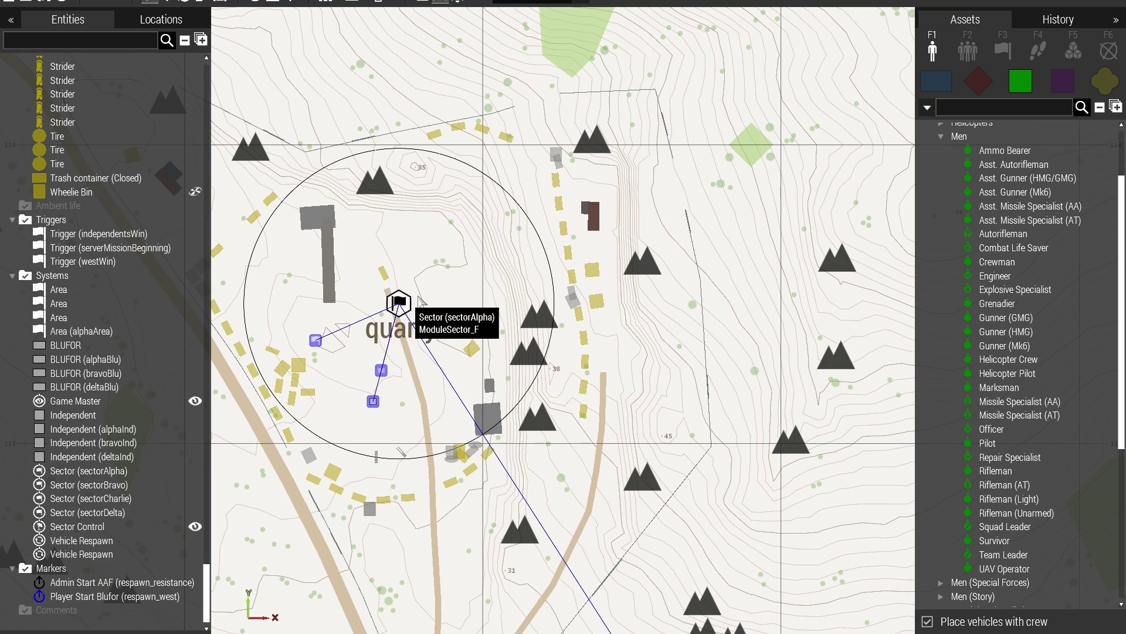
{"action": "scroll", "coordinate": [383, 306], "scroll_direction": "down", "scroll_amount": 2}
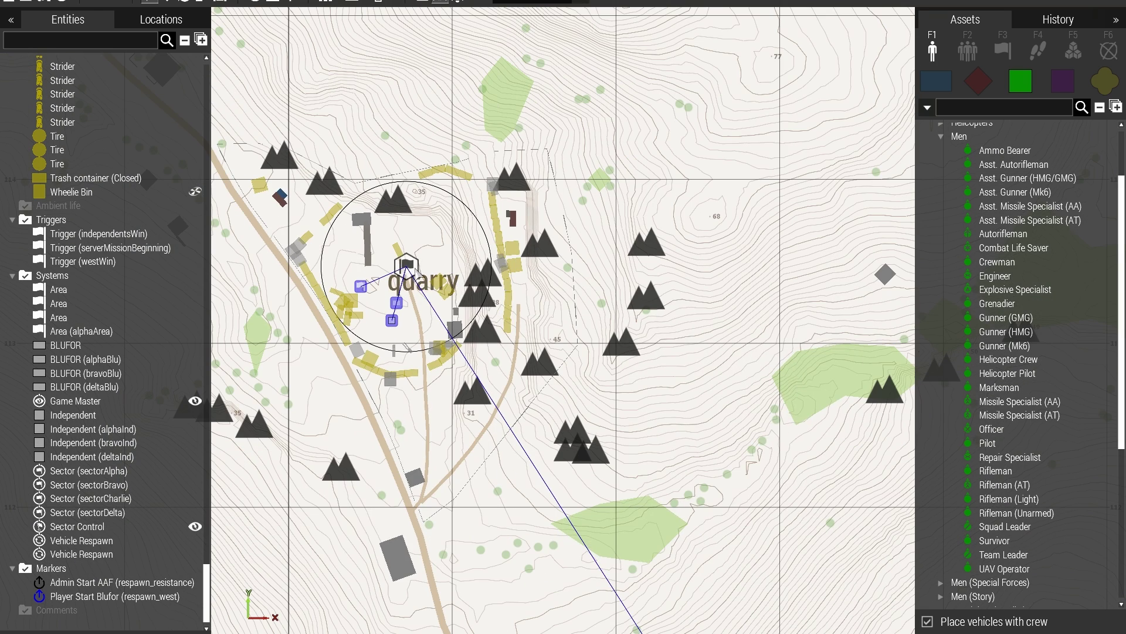
{"action": "scroll", "coordinate": [409, 269], "scroll_direction": "up", "scroll_amount": 2}
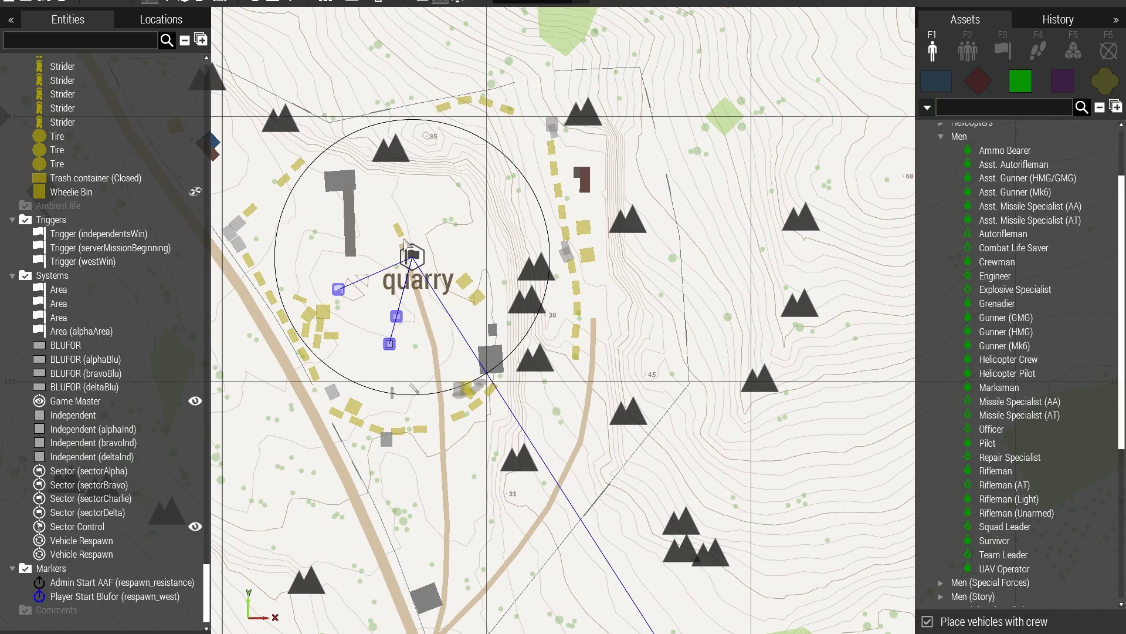
{"action": "right_click_drag", "start_coordinate": [418, 193], "coordinate": [488, 248]}
{"action": "scroll", "coordinate": [458, 210], "scroll_direction": "down", "scroll_amount": 4}
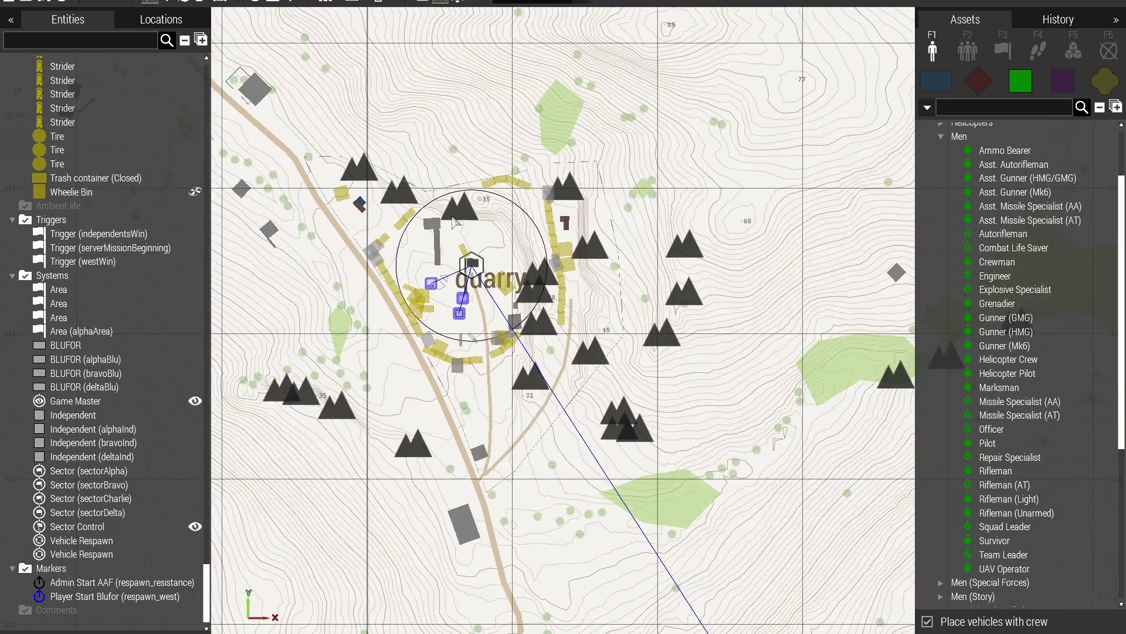
Step: Examine the BLUFOR squads near the Player Start Blufor marker, selecting the squad leader bsl and the grenadier bagl
{"action": "right_click_drag", "start_coordinate": [412, 132], "coordinate": [526, 346]}
{"action": "right_click_drag", "start_coordinate": [425, 152], "coordinate": [496, 396]}
{"action": "right_click_drag", "start_coordinate": [480, 176], "coordinate": [534, 432]}
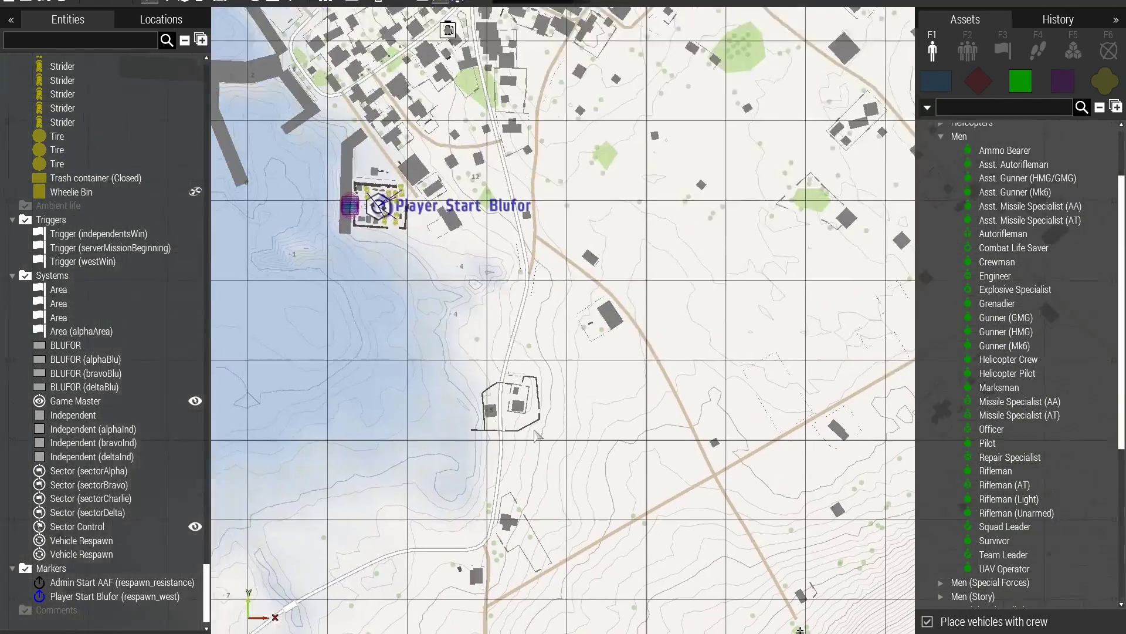
{"action": "right_click_drag", "start_coordinate": [486, 258], "coordinate": [501, 399]}
{"action": "scroll", "coordinate": [412, 383], "scroll_direction": "up", "scroll_amount": 4}
{"action": "scroll", "coordinate": [352, 350], "scroll_direction": "up", "scroll_amount": 5}
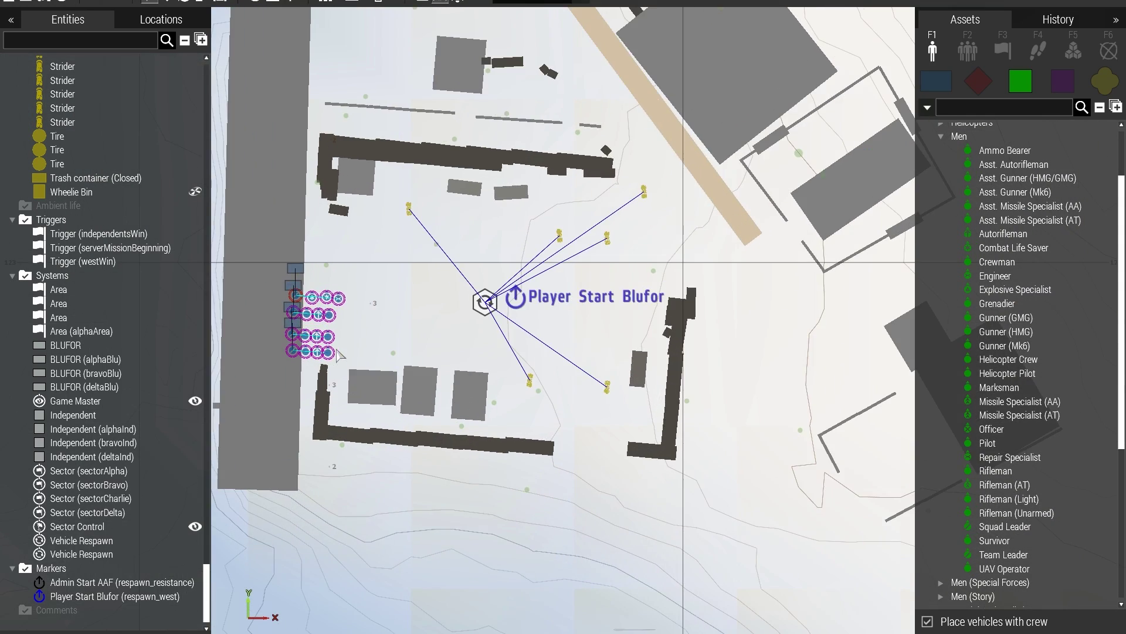
{"action": "scroll", "coordinate": [370, 287], "scroll_direction": "up", "scroll_amount": 2}
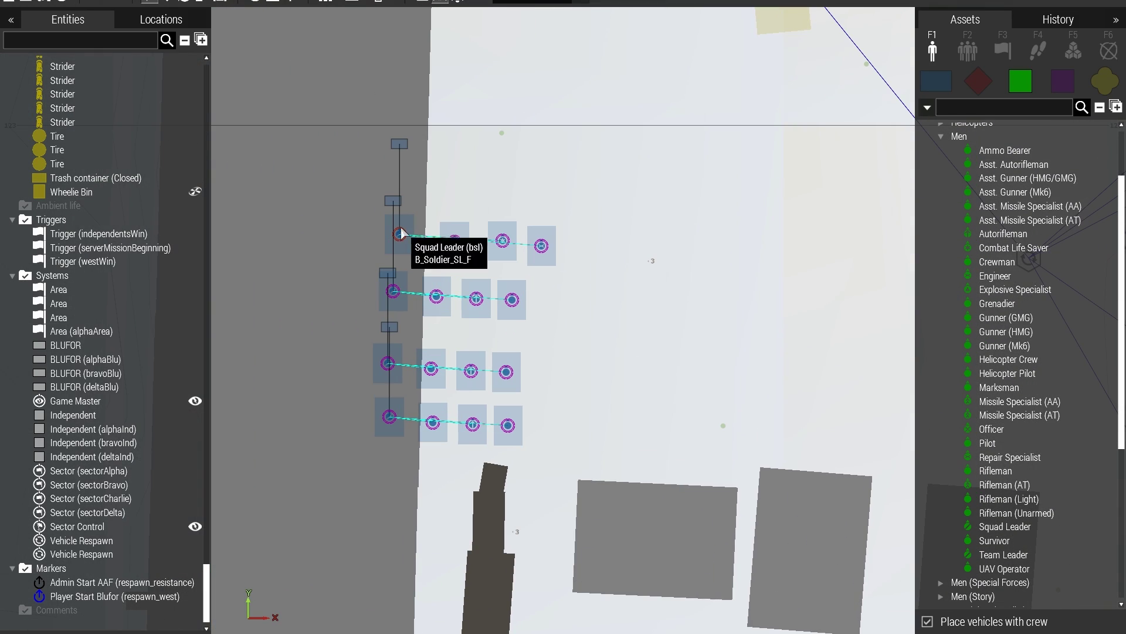
{"action": "left_click_drag", "start_coordinate": [380, 208], "coordinate": [559, 268]}
{"action": "left_click", "coordinate": [400, 235]}
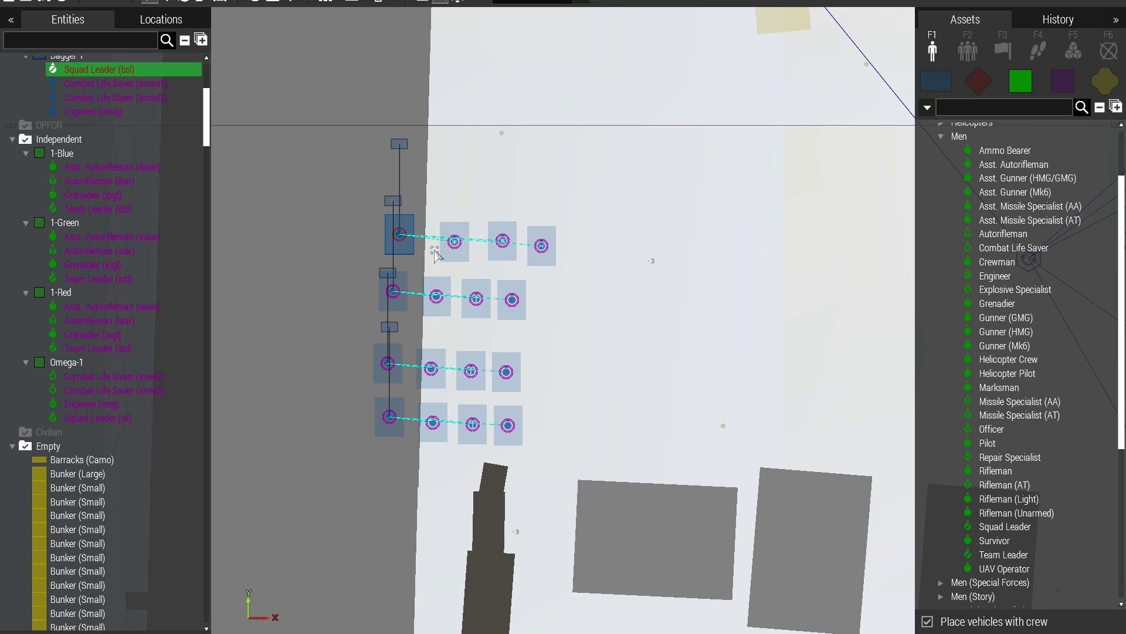
{"action": "scroll", "coordinate": [456, 369], "scroll_direction": "up", "scroll_amount": 2}
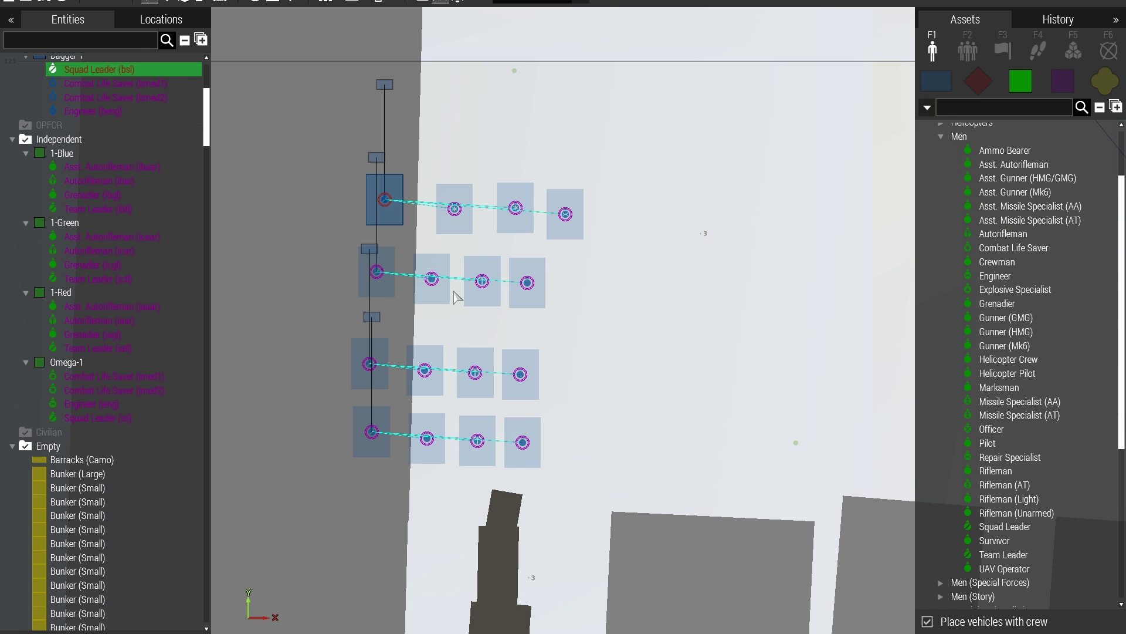
{"action": "mouse_move", "coordinate": [376, 272]}
{"action": "left_mouse_down", "text": "ctrl"}
{"action": "mouse_move", "coordinate": [481, 281]}
{"action": "mouse_move", "coordinate": [377, 272]}
{"action": "left_mouse_up", "text": "ctrl"}
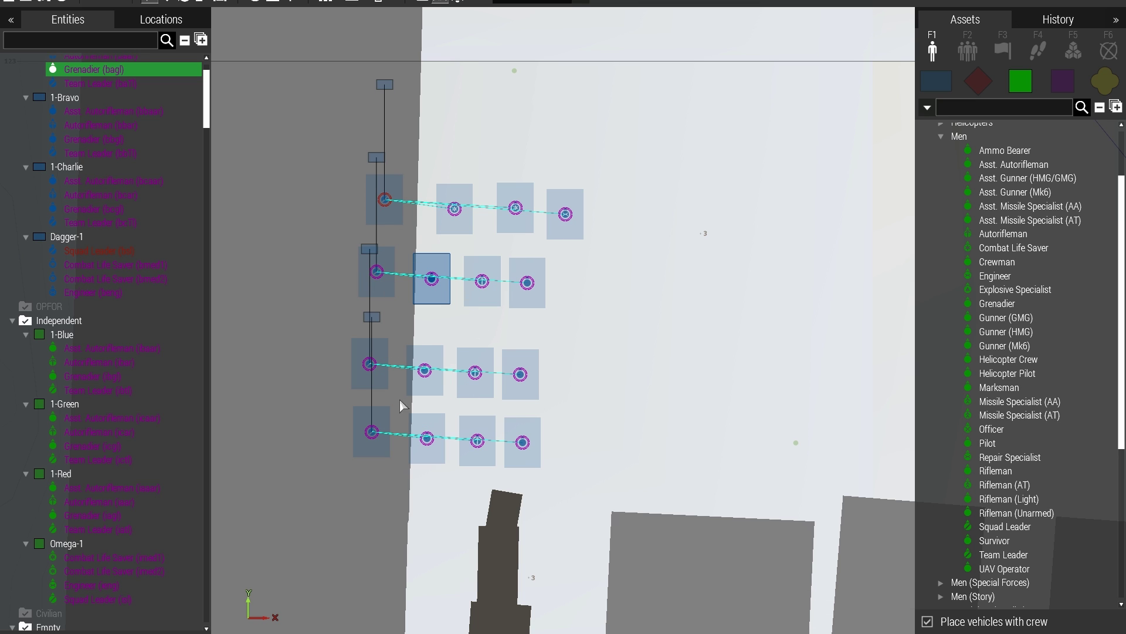
Step: Check the callsigns in the group attributes of Dagger-1 and 1-Alpha, closing both without changes
{"action": "left_click", "coordinate": [385, 85]}
{"action": "double_click", "coordinate": [385, 86]}
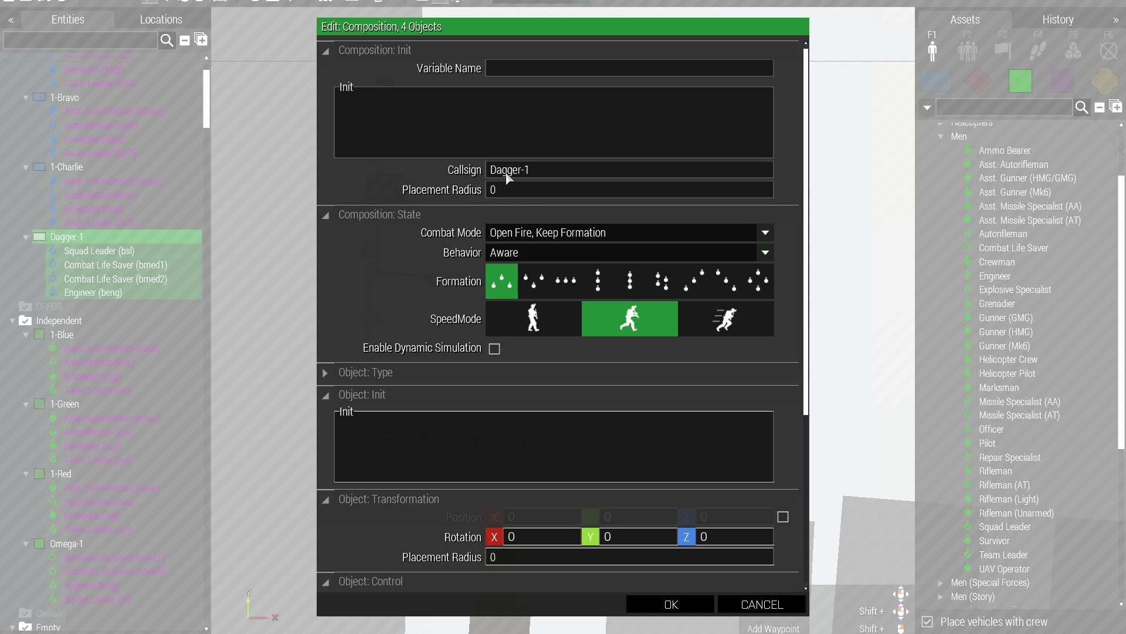
{"action": "left_click", "coordinate": [740, 605]}
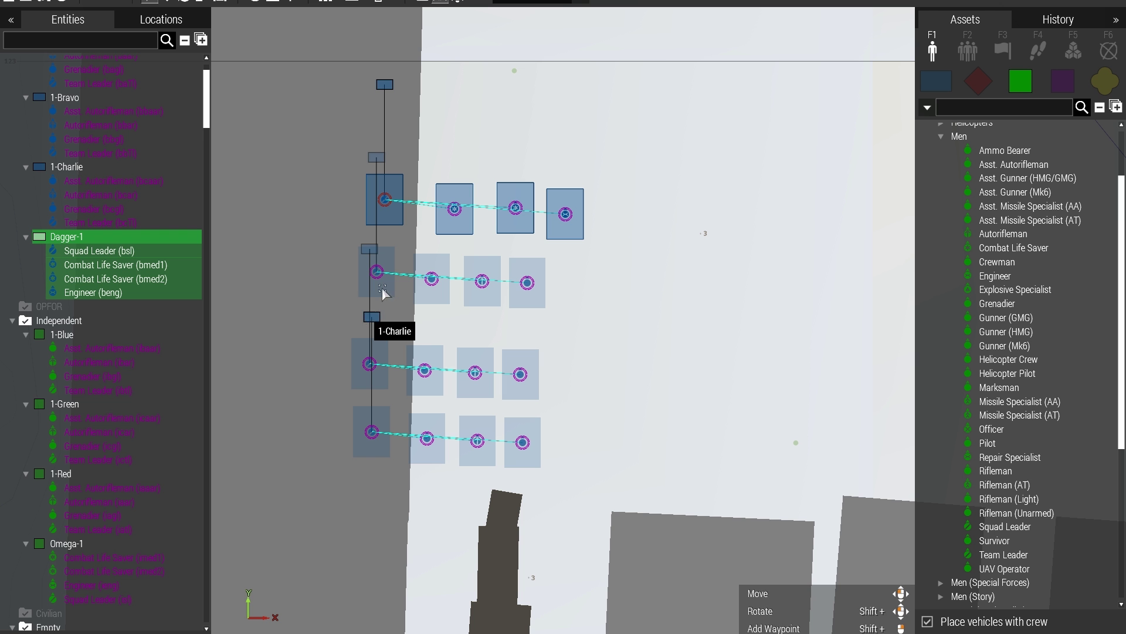
{"action": "double_click", "coordinate": [376, 158]}
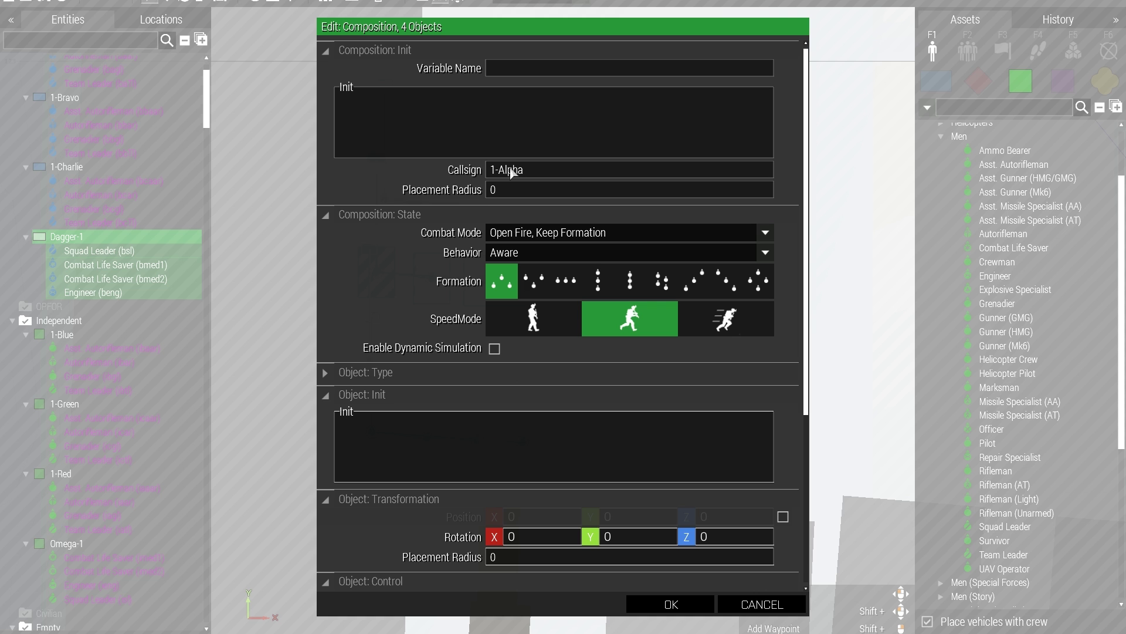
{"action": "left_click", "coordinate": [727, 602]}
Step: Select all four BLUFOR squads together beside the Player Start Blufor base
{"action": "scroll", "coordinate": [361, 269], "scroll_direction": "down", "scroll_amount": 6}
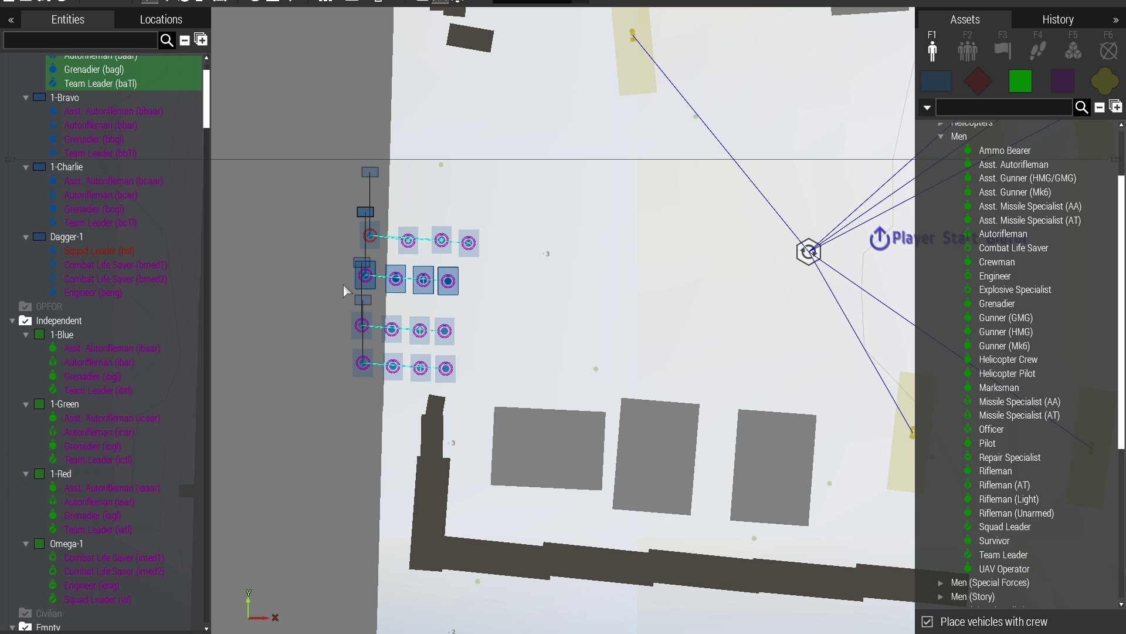
{"action": "scroll", "coordinate": [478, 320], "scroll_direction": "down", "scroll_amount": 2}
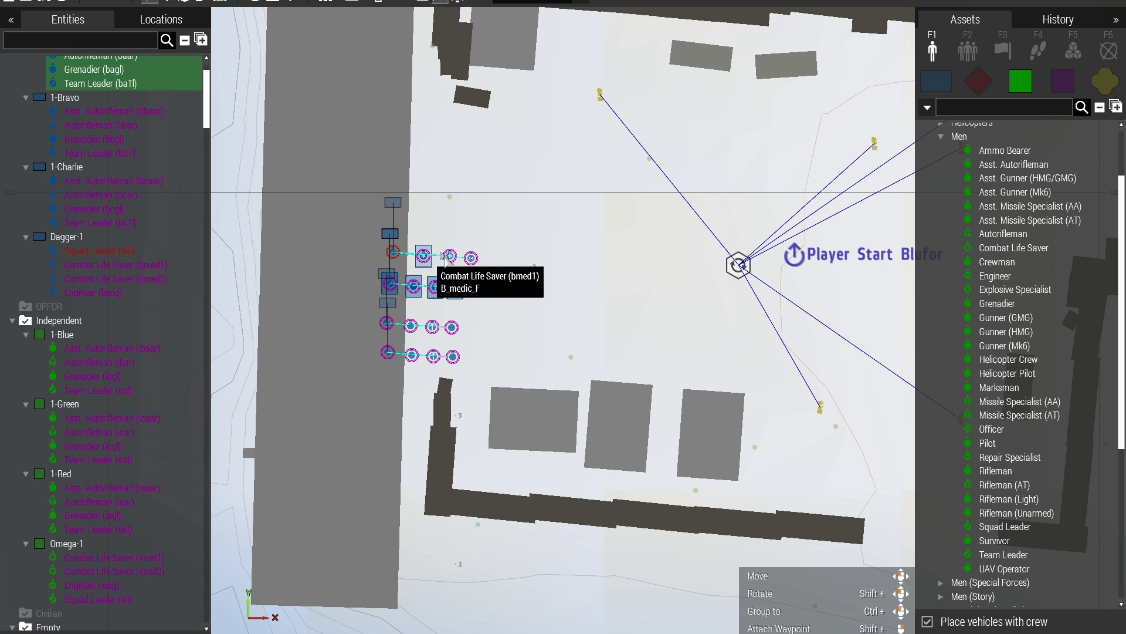
{"action": "scroll", "coordinate": [453, 340], "scroll_direction": "up", "scroll_amount": 2}
{"action": "scroll", "coordinate": [453, 340], "scroll_direction": "down", "scroll_amount": 5}
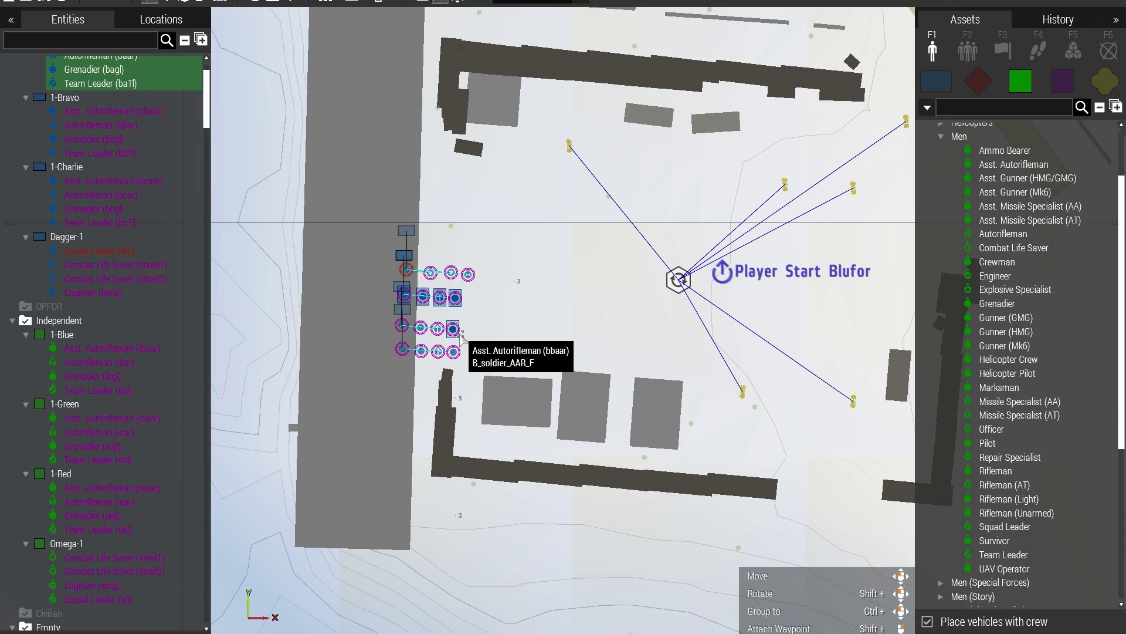
{"action": "scroll", "coordinate": [360, 207], "scroll_direction": "up", "scroll_amount": 3}
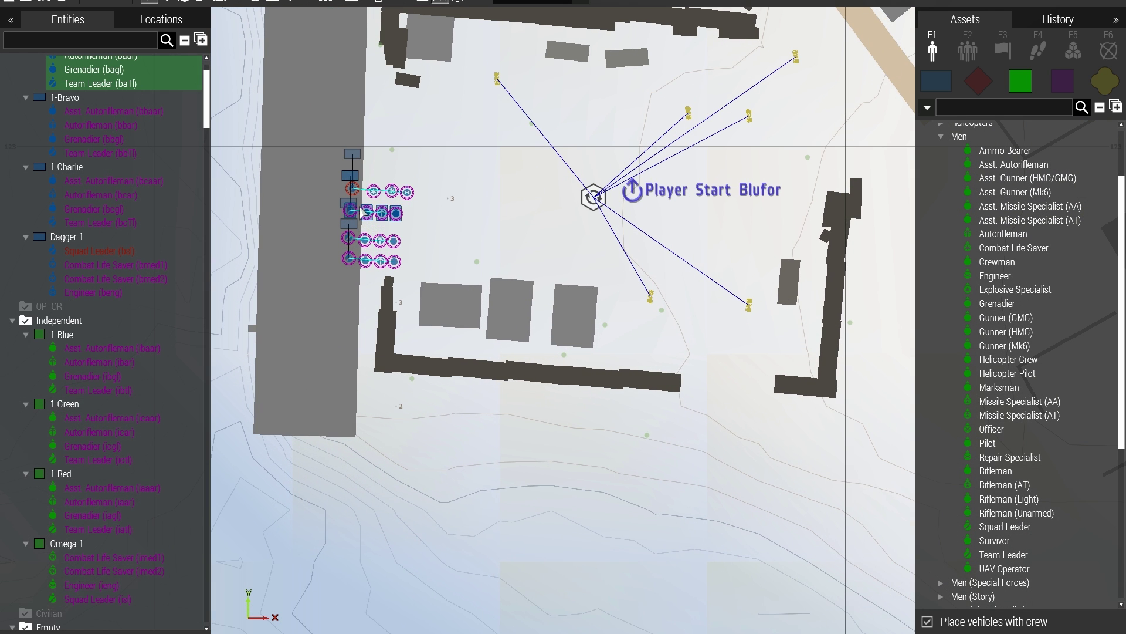
{"action": "left_click_drag", "start_coordinate": [333, 146], "coordinate": [425, 295]}
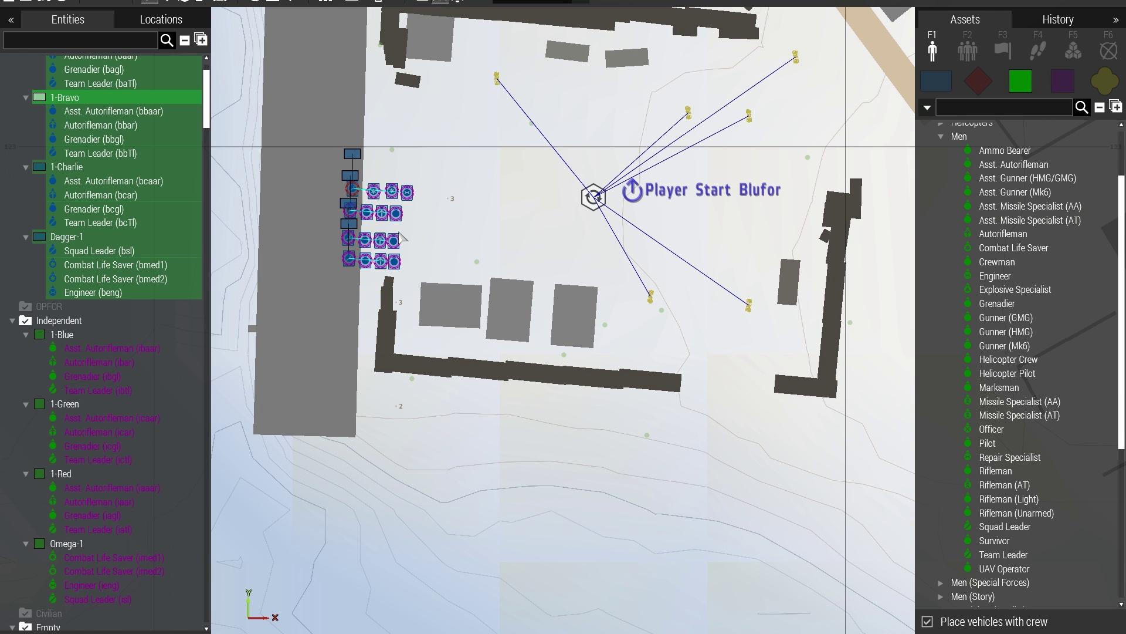
{"action": "key", "text": "ctrl+g"}
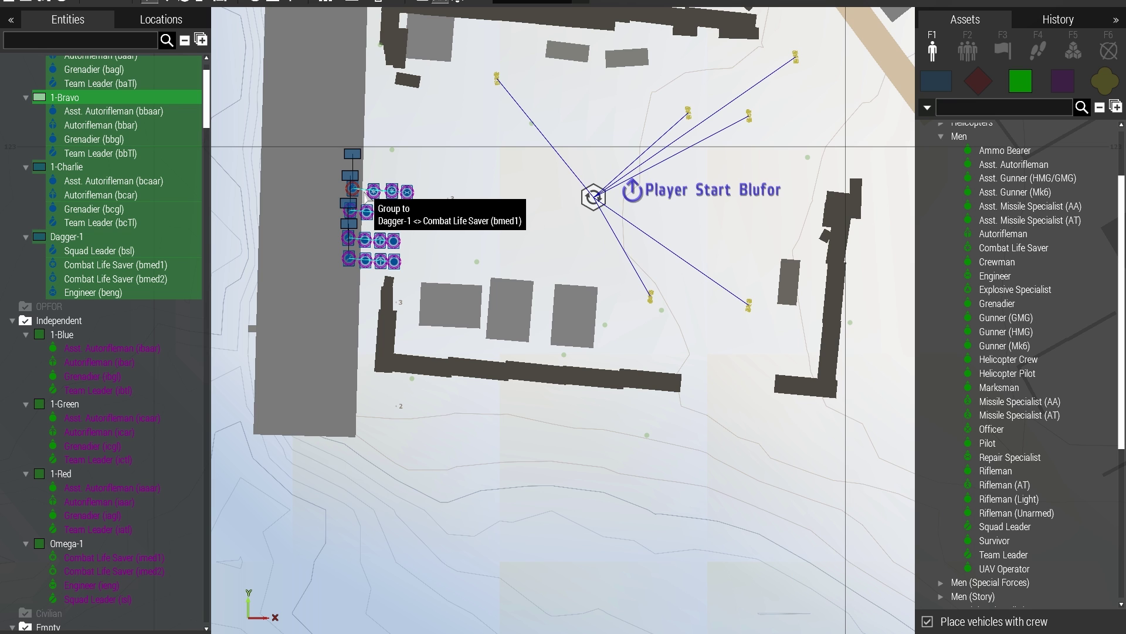
Step: Examine the placement of the BLUFOR squads and the vehicles synced to the respawn module inside the Player Start Blufor base
{"action": "scroll", "coordinate": [367, 198], "scroll_direction": "up", "scroll_amount": 5}
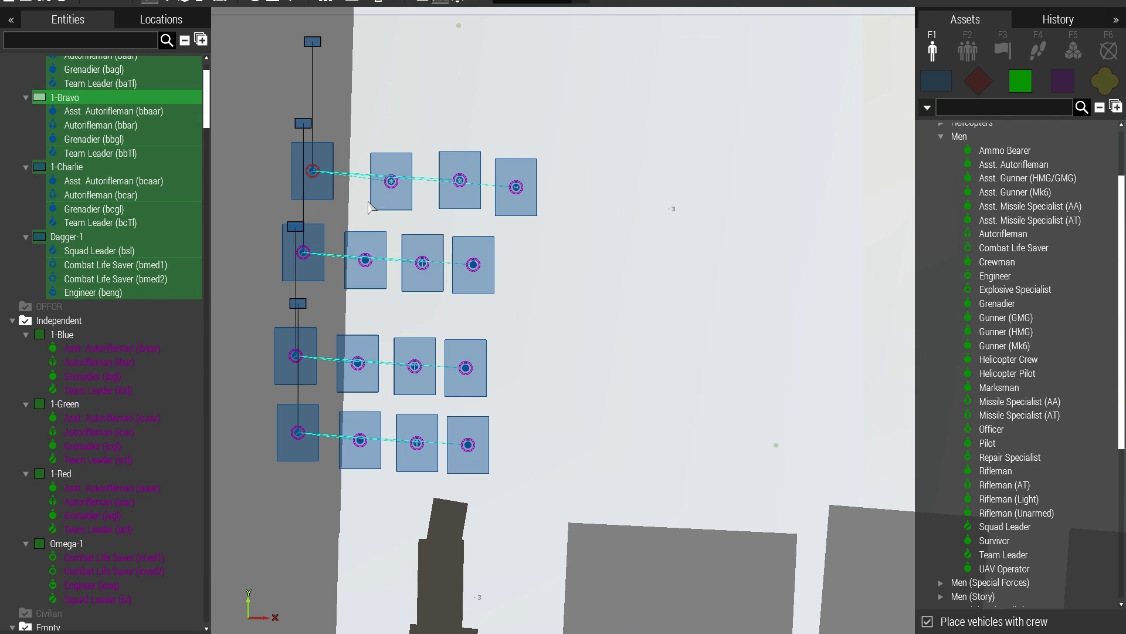
{"action": "scroll", "coordinate": [371, 202], "scroll_direction": "down", "scroll_amount": 5}
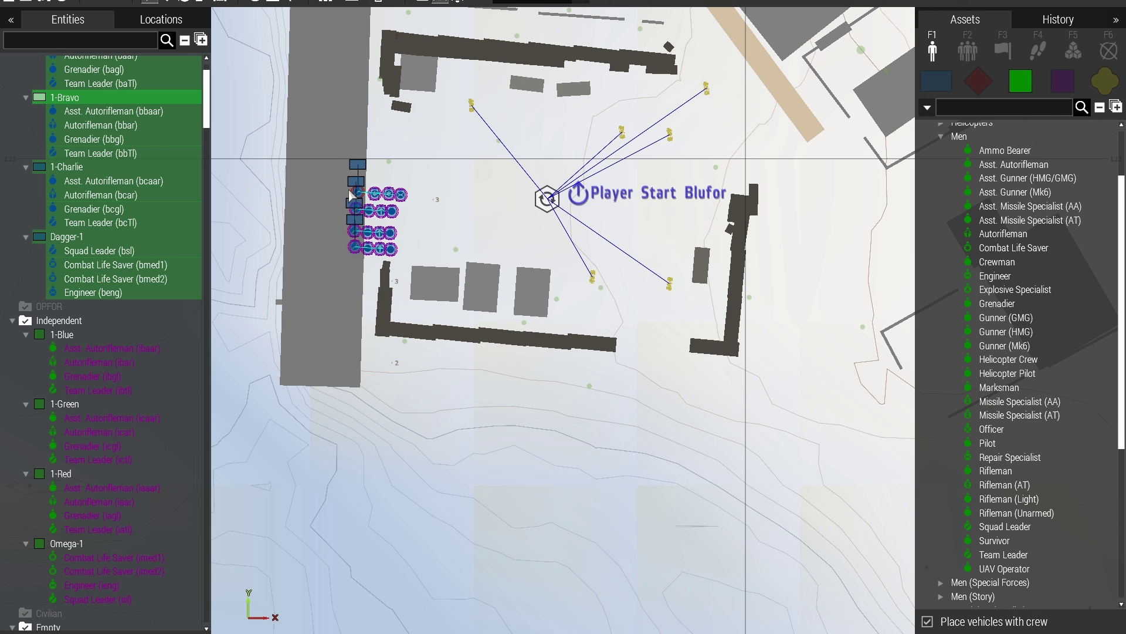
{"action": "scroll", "coordinate": [578, 361], "scroll_direction": "down", "scroll_amount": 5}
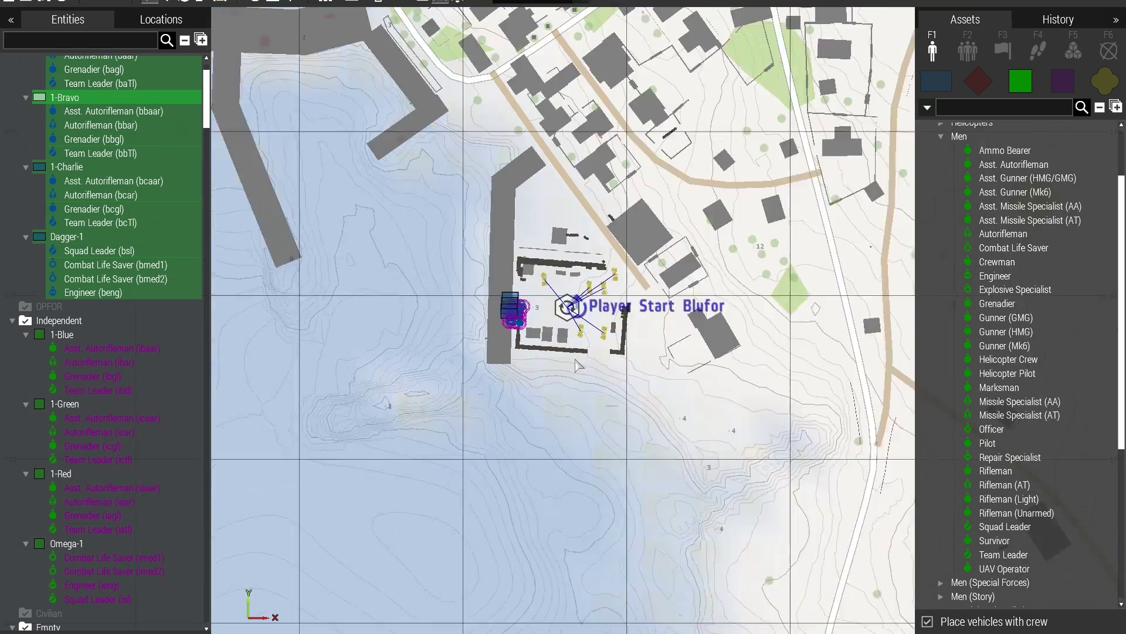
{"action": "scroll", "coordinate": [592, 368], "scroll_direction": "up", "scroll_amount": 6}
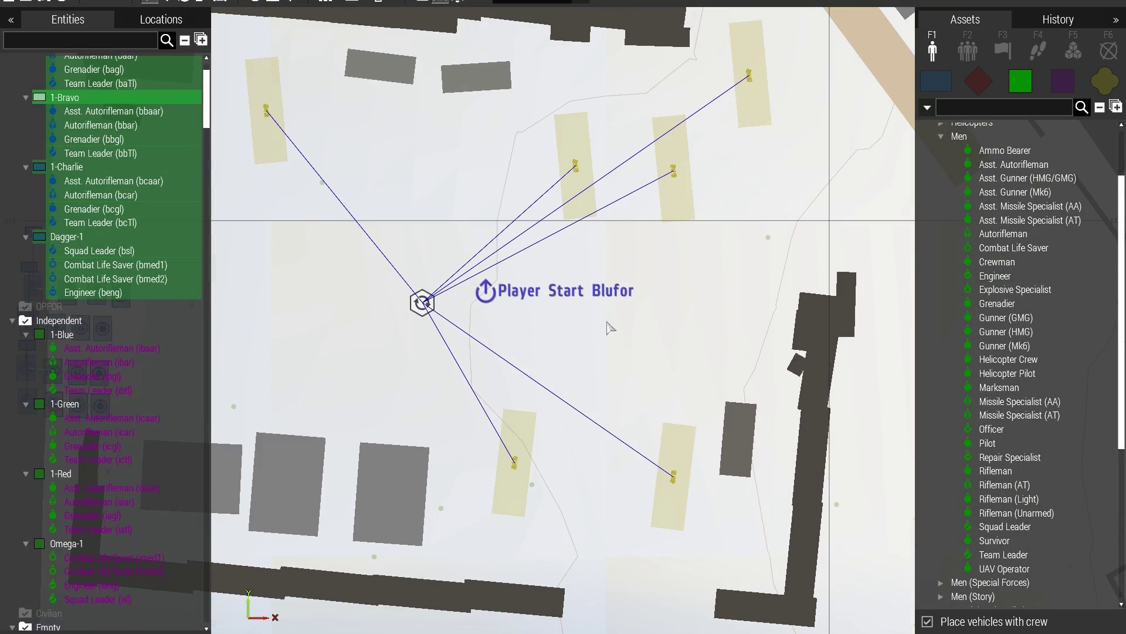
{"action": "right_click_drag", "start_coordinate": [610, 327], "coordinate": [786, 291]}
{"action": "scroll", "coordinate": [804, 298], "scroll_direction": "down", "scroll_amount": 1}
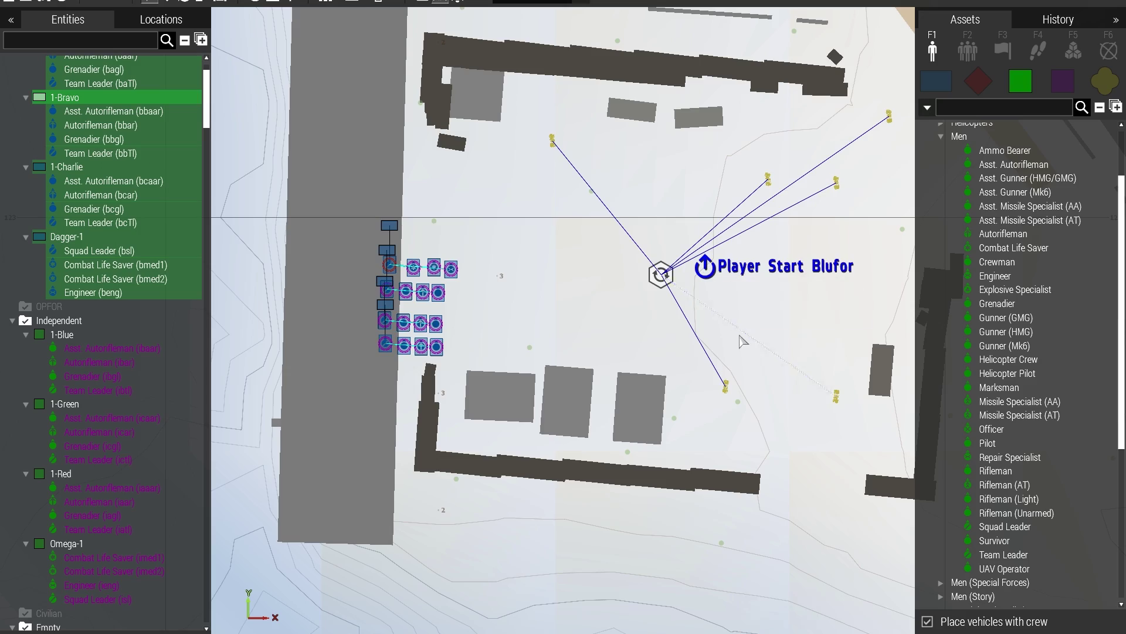
{"action": "scroll", "coordinate": [711, 282], "scroll_direction": "down", "scroll_amount": 4}
{"action": "scroll", "coordinate": [743, 352], "scroll_direction": "down", "scroll_amount": 3}
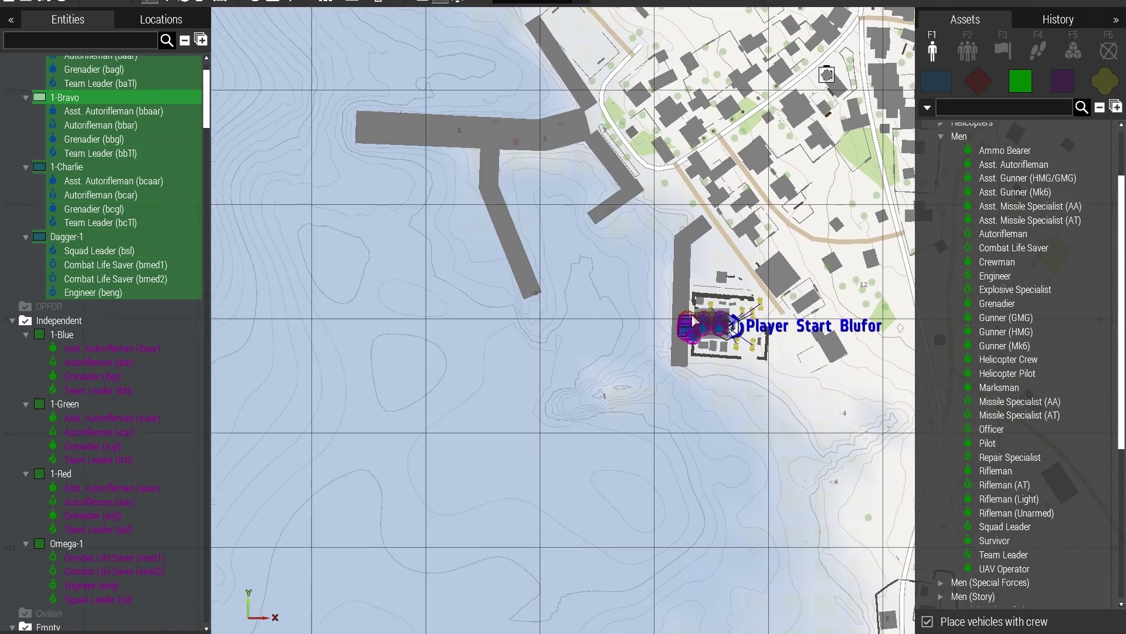
Step: Locate and examine the four Independent squads at the Admin Start AAF marker
{"action": "right_click_drag", "start_coordinate": [742, 351], "coordinate": [552, 205]}
{"action": "scroll", "coordinate": [599, 264], "scroll_direction": "down", "scroll_amount": 3}
{"action": "right_click_drag", "start_coordinate": [889, 591], "coordinate": [537, 90]}
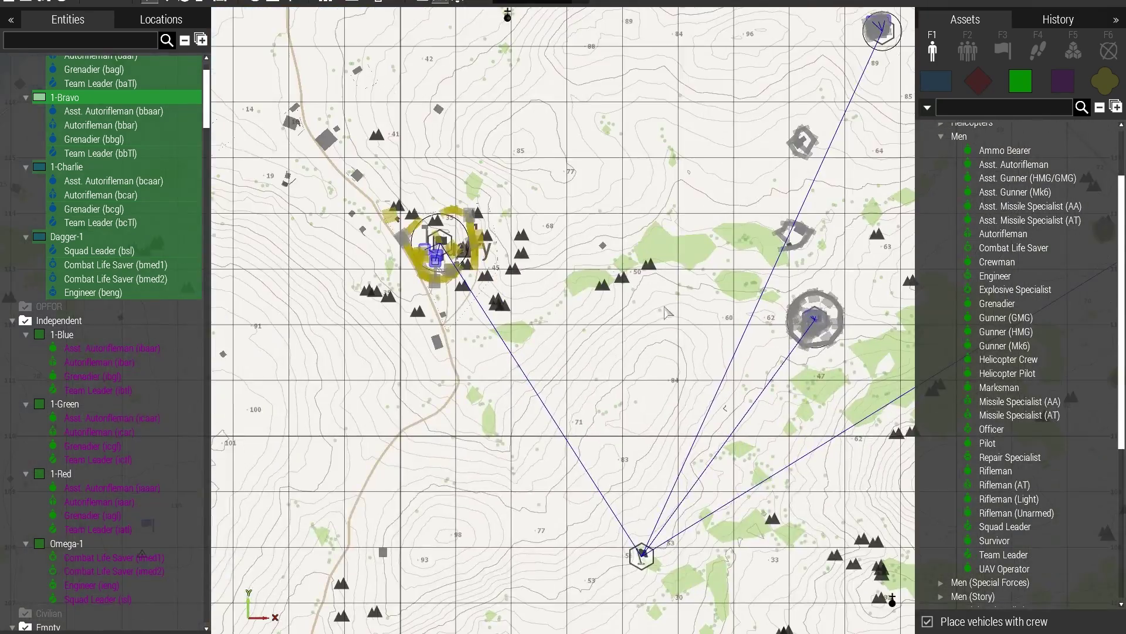
{"action": "right_click_drag", "start_coordinate": [841, 553], "coordinate": [630, 322]}
{"action": "right_click_drag", "start_coordinate": [813, 539], "coordinate": [578, 216]}
{"action": "scroll", "coordinate": [580, 221], "scroll_direction": "down", "scroll_amount": 5}
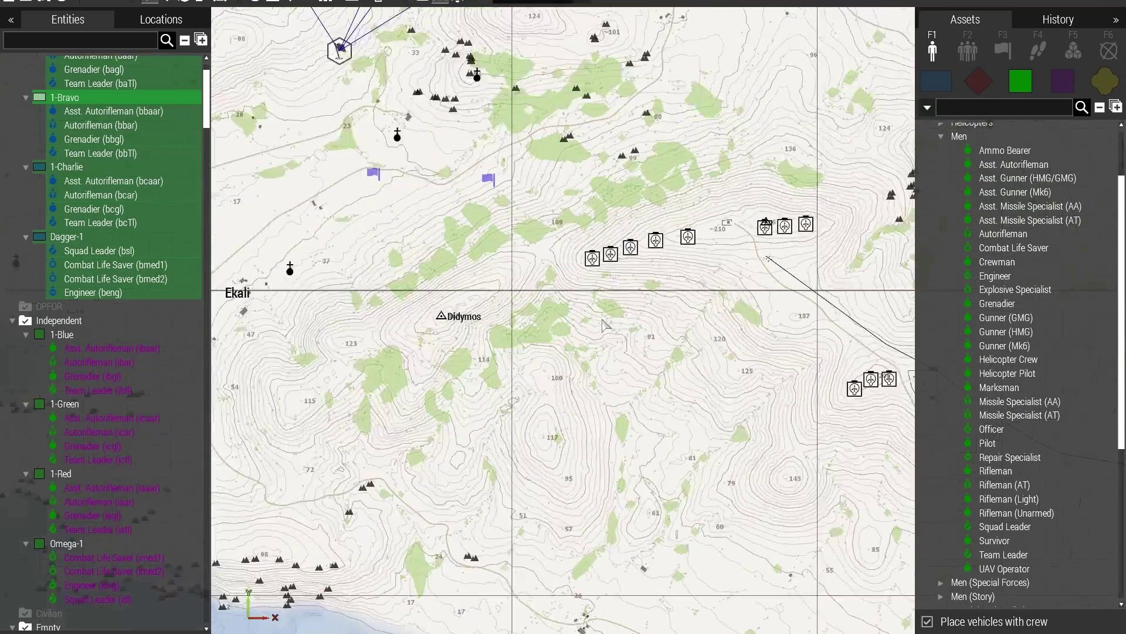
{"action": "scroll", "coordinate": [660, 279], "scroll_direction": "up", "scroll_amount": 10}
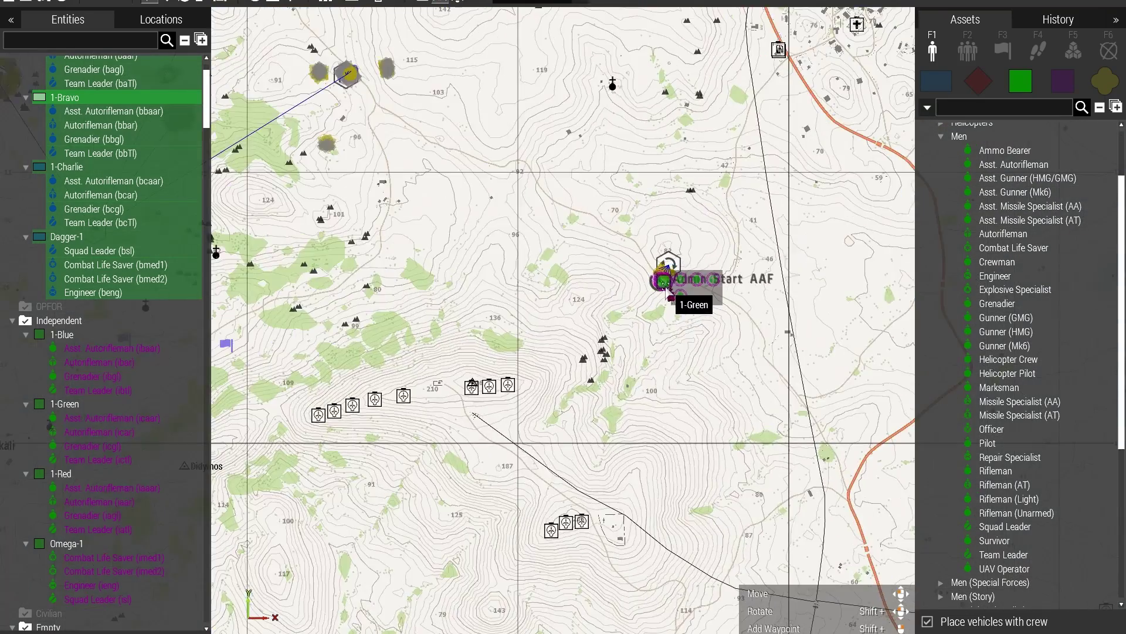
{"action": "scroll", "coordinate": [661, 276], "scroll_direction": "up", "scroll_amount": 5}
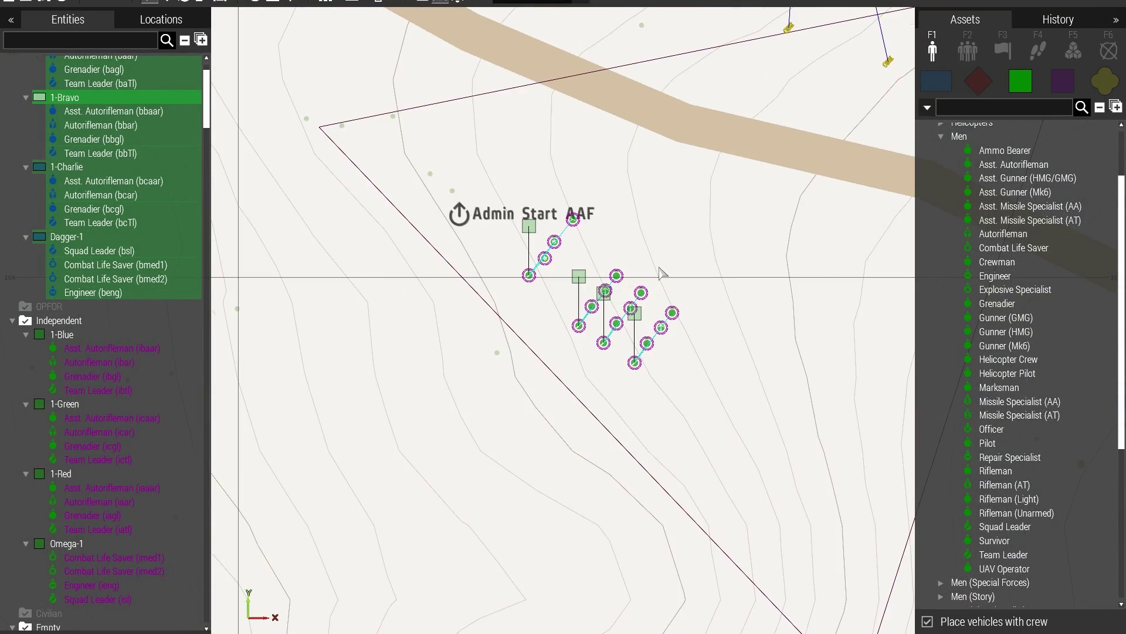
{"action": "scroll", "coordinate": [662, 273], "scroll_direction": "up", "scroll_amount": 3}
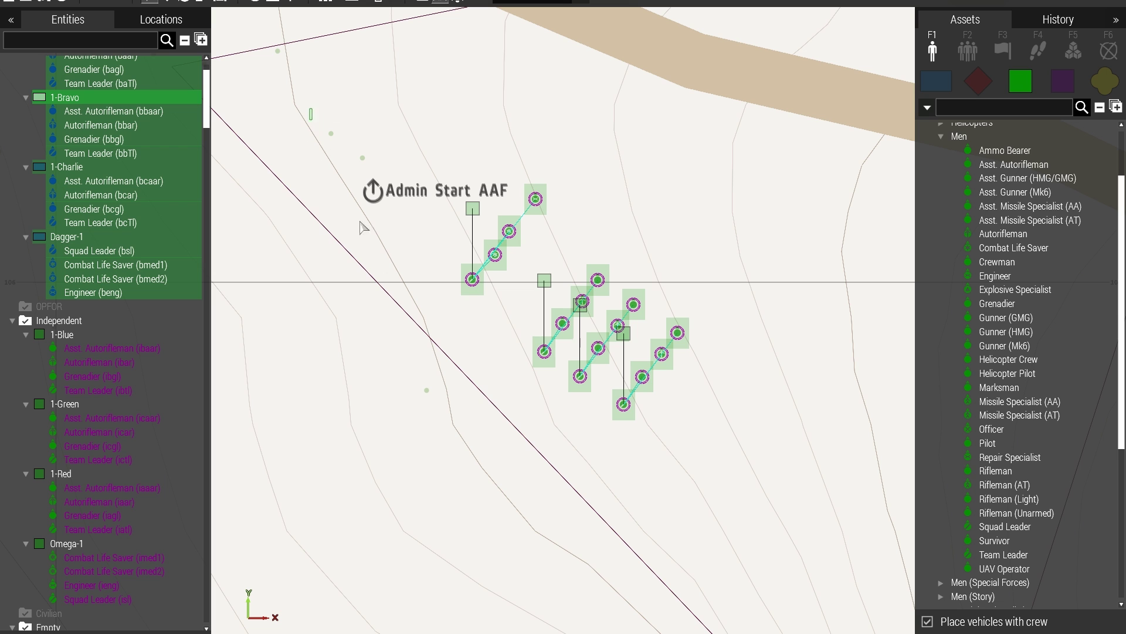
Step: Select the four Independent squads at the Admin Start AAF marker plus every member of BLUFOR squads 1-Alpha and 1-Bravo
{"action": "left_click_drag", "start_coordinate": [310, 108], "coordinate": [763, 467]}
{"action": "scroll", "coordinate": [761, 471], "scroll_direction": "down", "scroll_amount": 3}
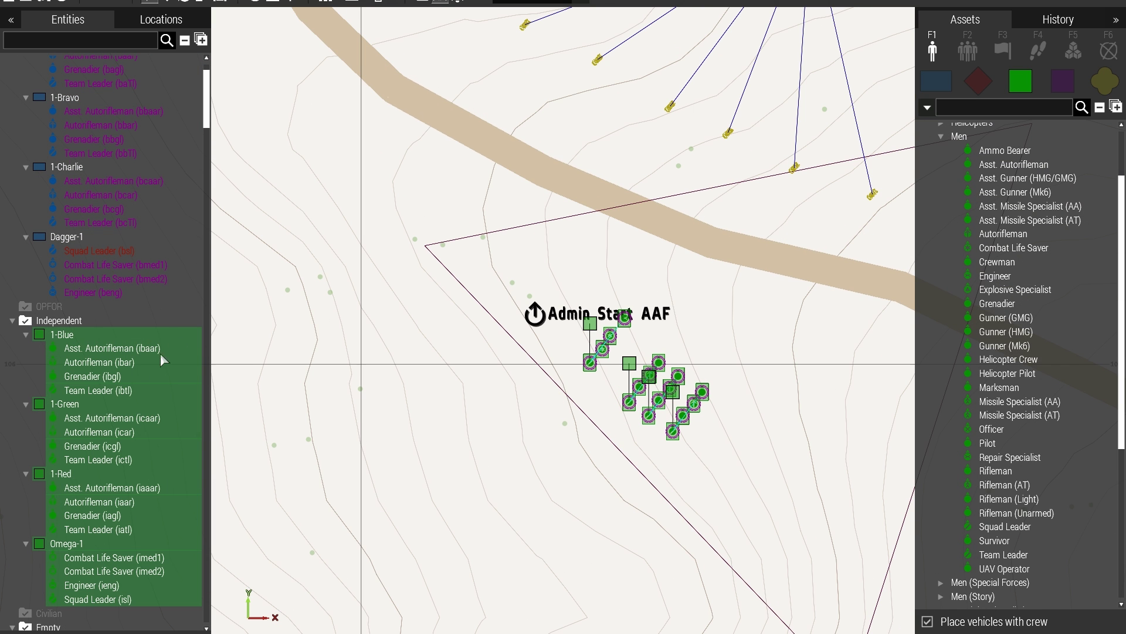
{"action": "left_click_drag", "start_coordinate": [208, 104], "coordinate": [207, 46]}
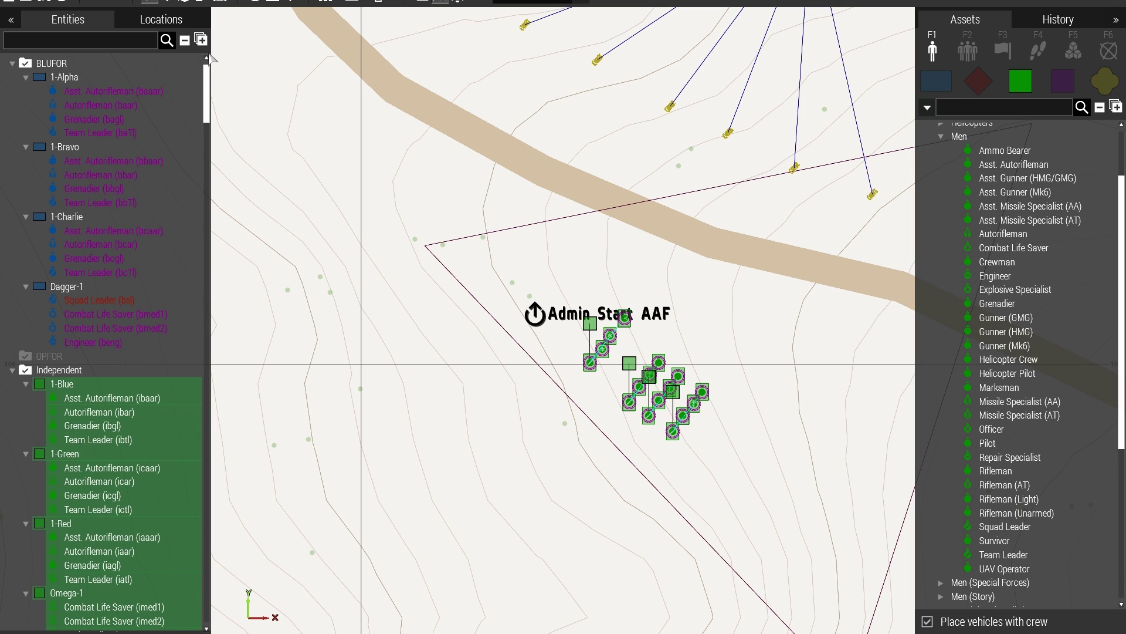
{"action": "left_click", "coordinate": [97, 92], "text": "ctrl"}
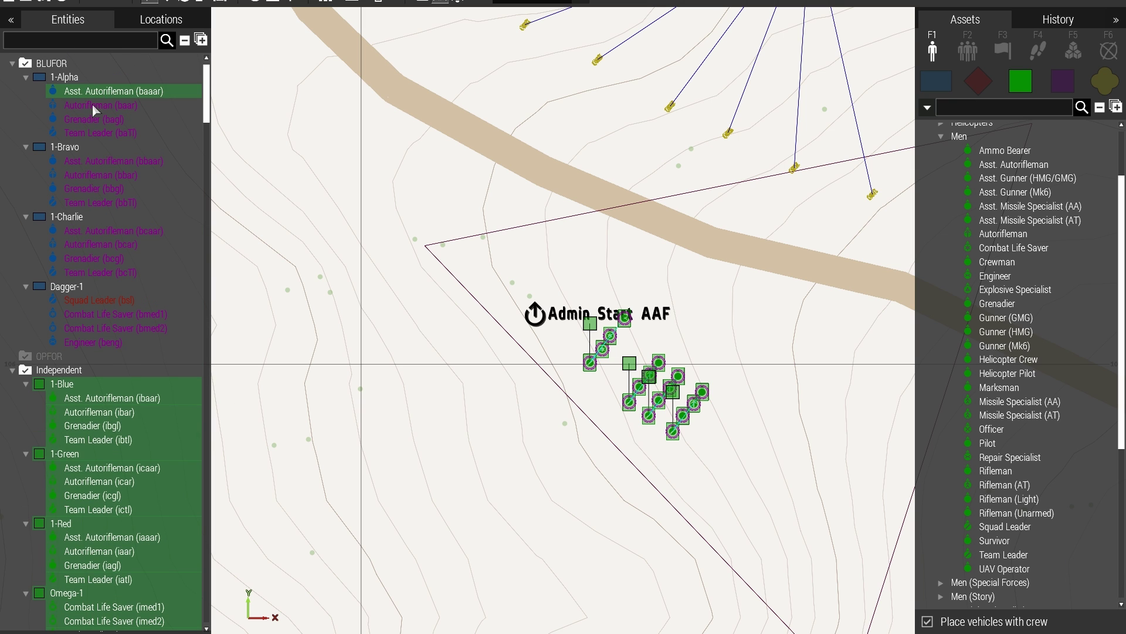
{"action": "left_click", "coordinate": [93, 105], "text": "ctrl"}
{"action": "left_click", "coordinate": [97, 120], "text": "ctrl"}
{"action": "left_click", "coordinate": [101, 132], "text": "ctrl"}
{"action": "left_click", "coordinate": [105, 161], "text": "ctrl"}
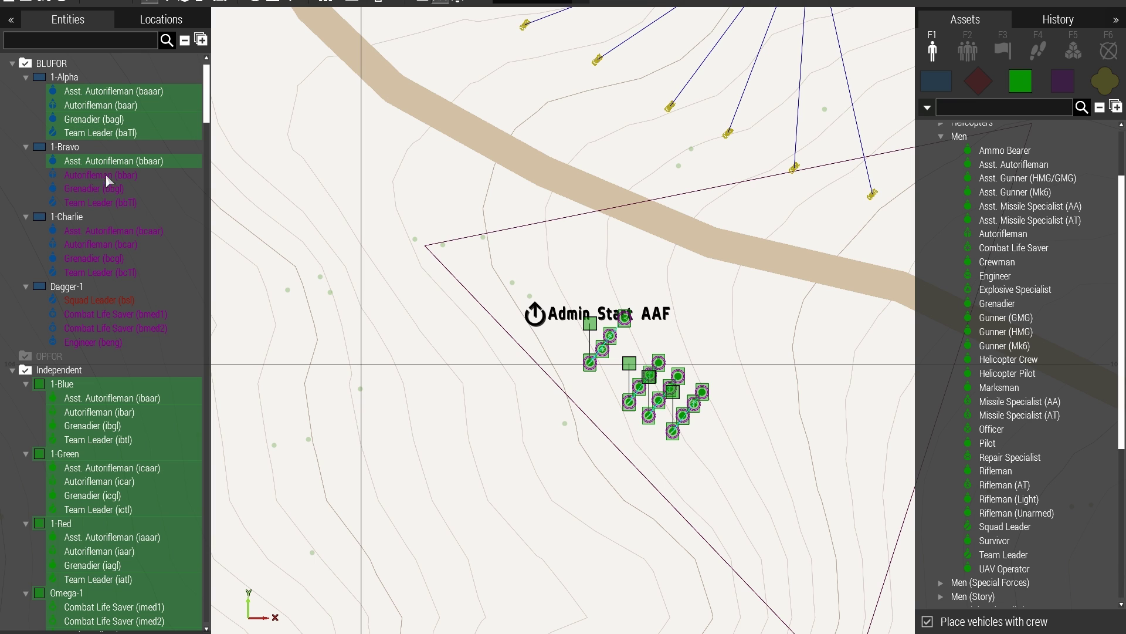
{"action": "left_click", "coordinate": [105, 189], "text": "ctrl"}
{"action": "left_click", "coordinate": [104, 175], "text": "ctrl"}
{"action": "left_click", "coordinate": [94, 201], "text": "ctrl"}
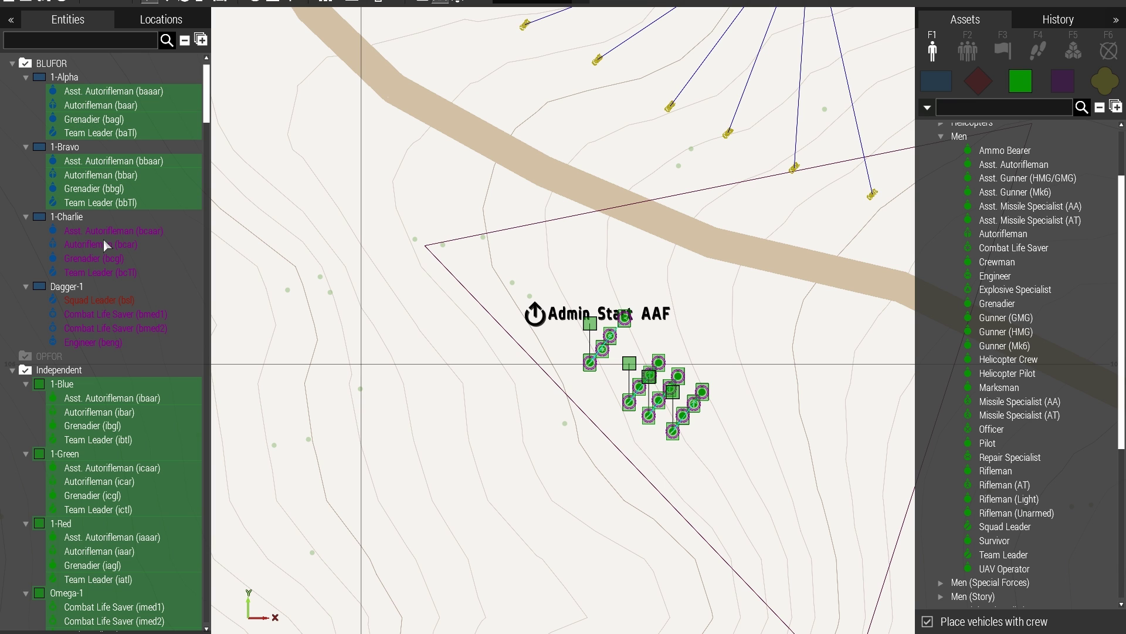
Step: Add every member of BLUFOR squads 1-Charlie and Dagger-1 to the selection
{"action": "left_click", "coordinate": [103, 244], "text": "ctrl"}
{"action": "left_click", "coordinate": [103, 231], "text": "ctrl"}
{"action": "left_click", "coordinate": [101, 258], "text": "ctrl"}
{"action": "left_click", "coordinate": [100, 272], "text": "ctrl"}
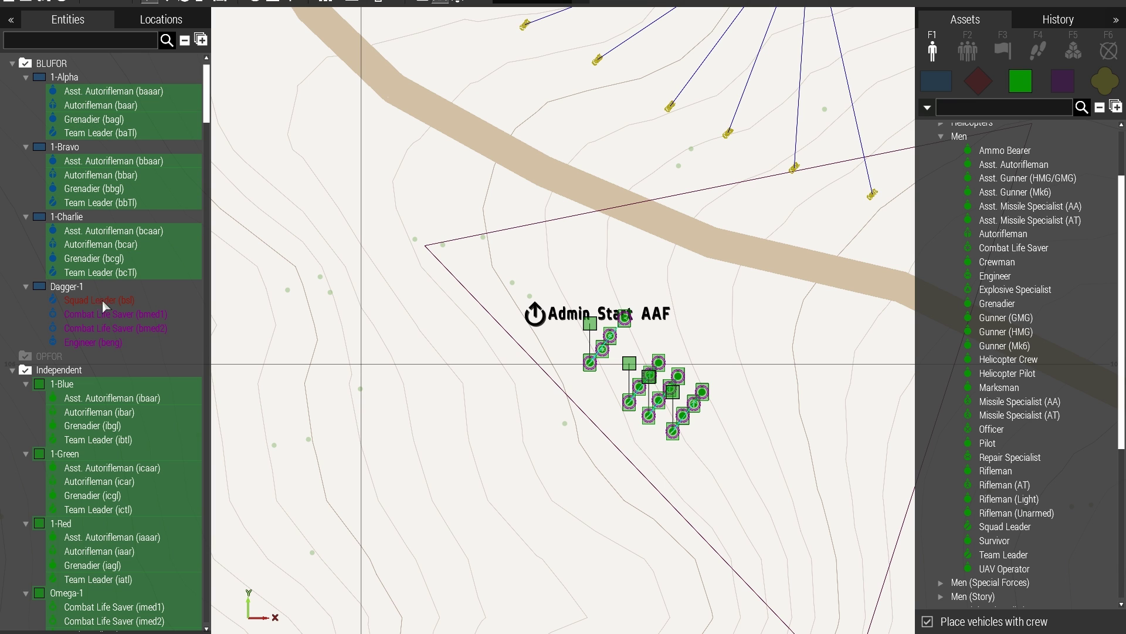
{"action": "left_click", "coordinate": [101, 300], "text": "ctrl"}
{"action": "left_click", "coordinate": [101, 314], "text": "ctrl"}
{"action": "left_click", "coordinate": [99, 328], "text": "ctrl"}
{"action": "left_click", "coordinate": [101, 342], "text": "ctrl"}
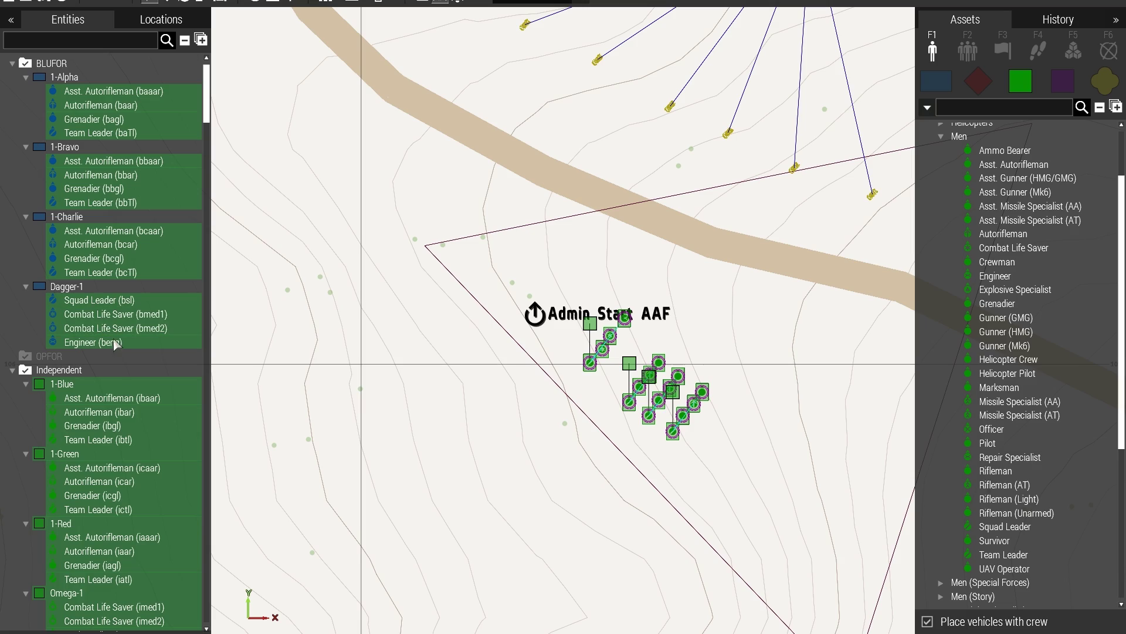
{"action": "scroll", "coordinate": [452, 339], "scroll_direction": "down", "scroll_amount": 5}
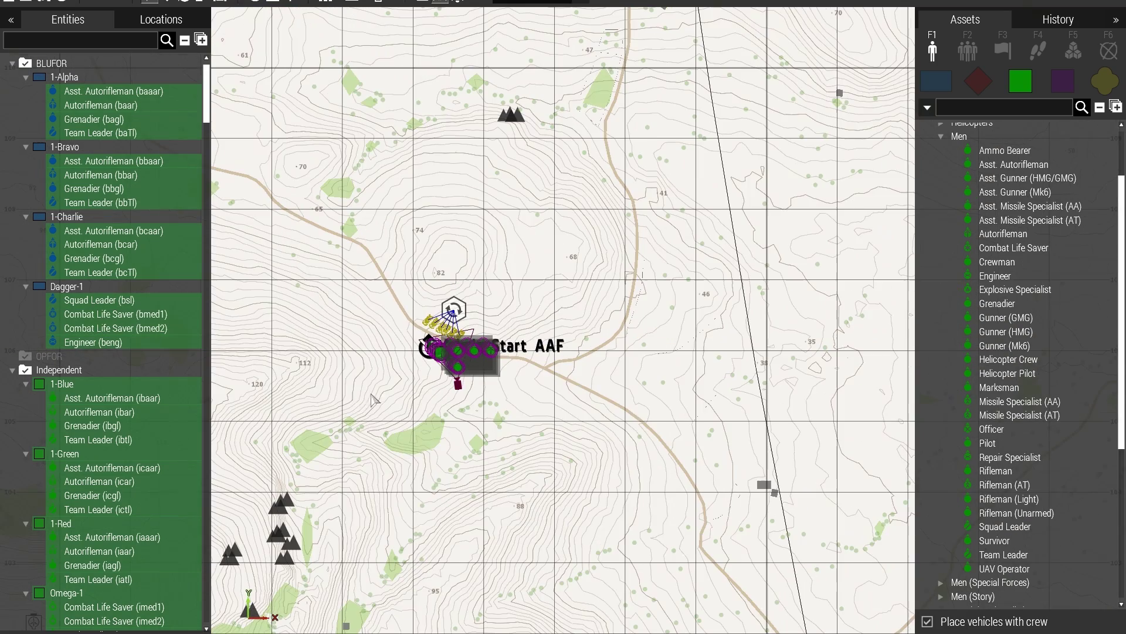
{"action": "scroll", "coordinate": [287, 241], "scroll_direction": "down", "scroll_amount": 3}
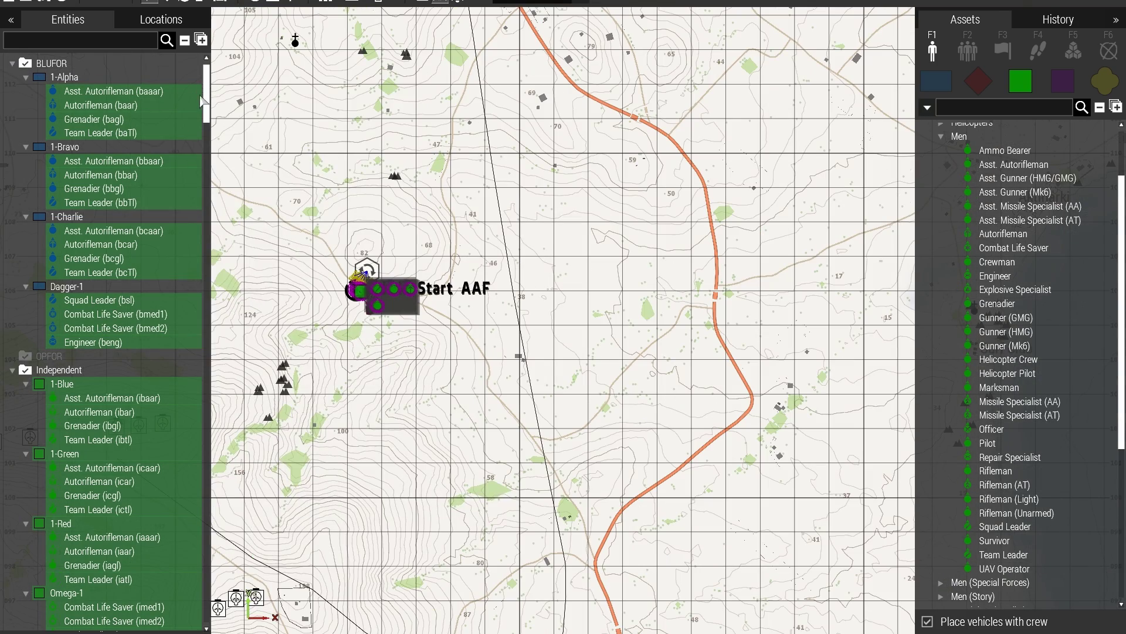
{"action": "left_click", "coordinate": [199, 92]}
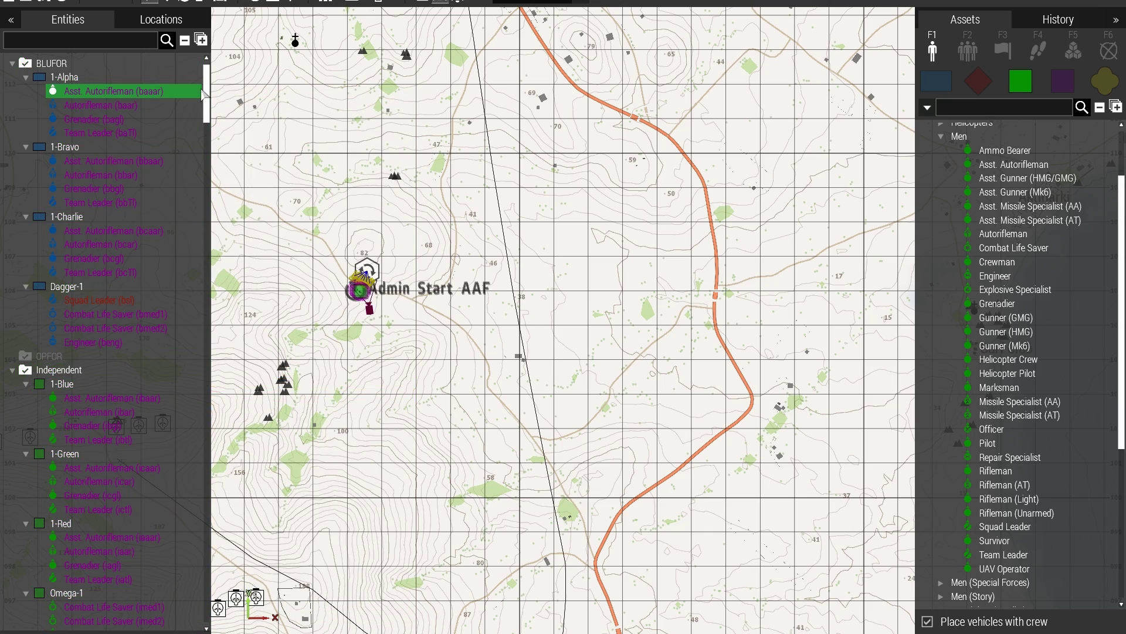
Step: Select the four Independent squads together with the Admin Start AAF marker and add all four BLUFOR squads to the selection
{"action": "scroll", "coordinate": [339, 329], "scroll_direction": "up", "scroll_amount": 6}
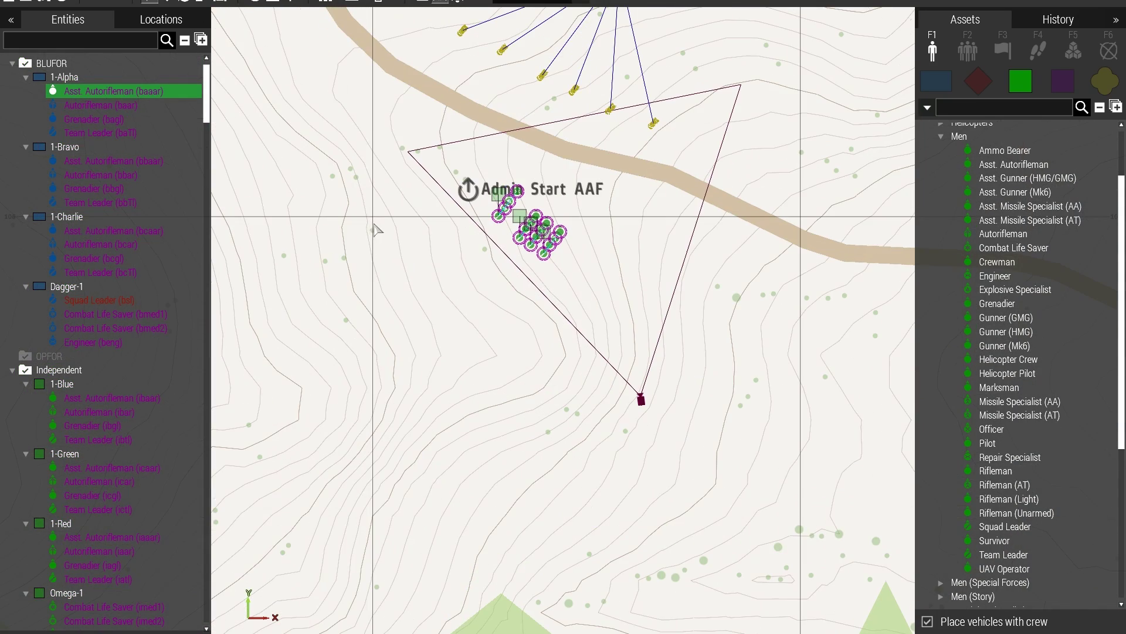
{"action": "left_click_drag", "start_coordinate": [388, 119], "coordinate": [672, 323]}
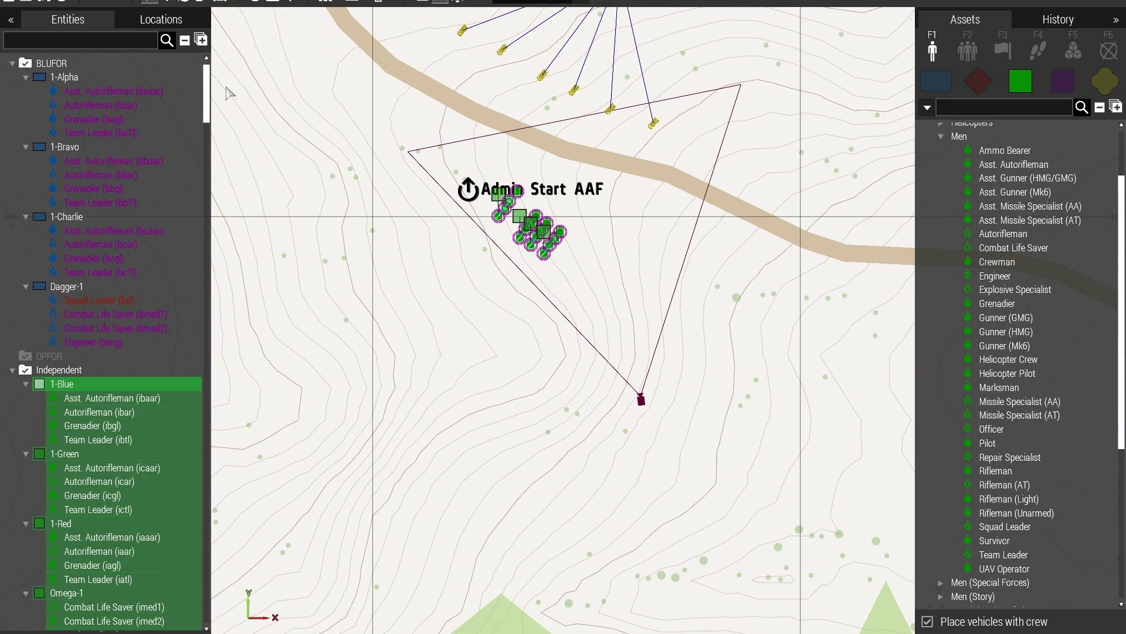
{"action": "left_click_drag", "start_coordinate": [114, 88], "coordinate": [181, 311]}
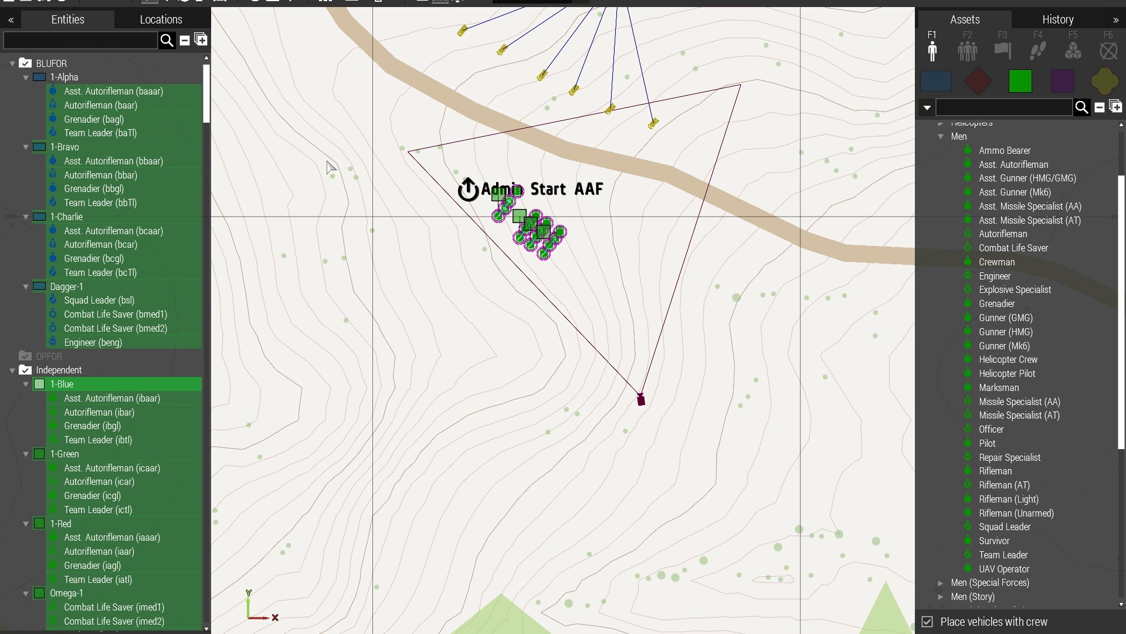
Step: Add the Player Start Blufor (respawn_west) marker to the selected squads and Admin Start AAF marker
{"action": "left_click_drag", "start_coordinate": [207, 116], "coordinate": [215, 623]}
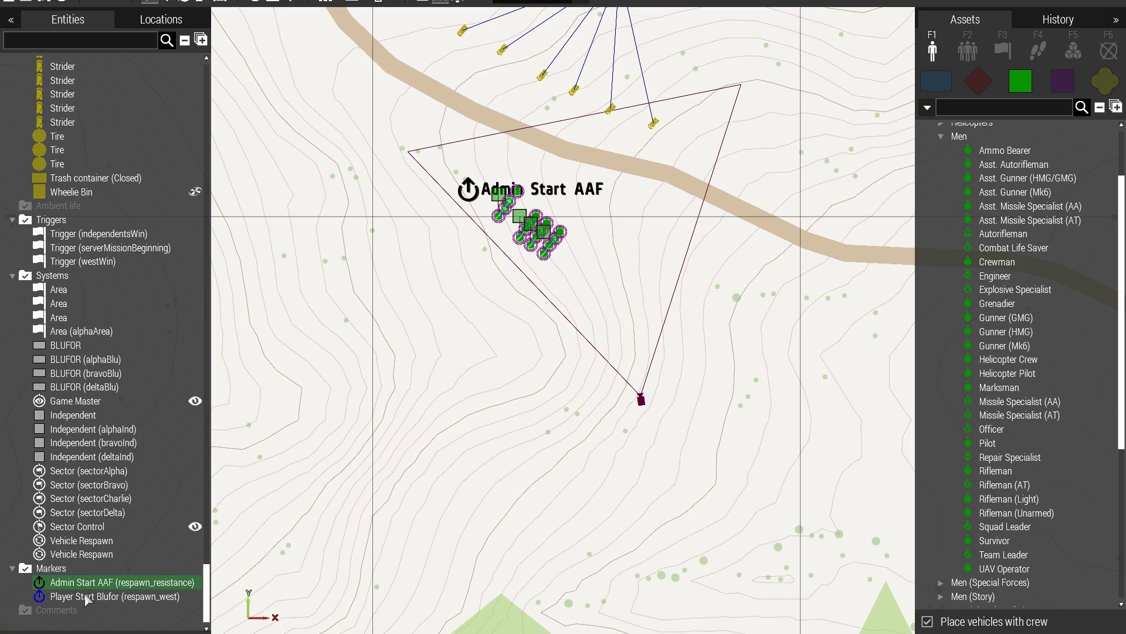
{"action": "left_click", "coordinate": [86, 596], "text": "ctrl"}
{"action": "scroll", "coordinate": [342, 293], "scroll_direction": "down", "scroll_amount": 10}
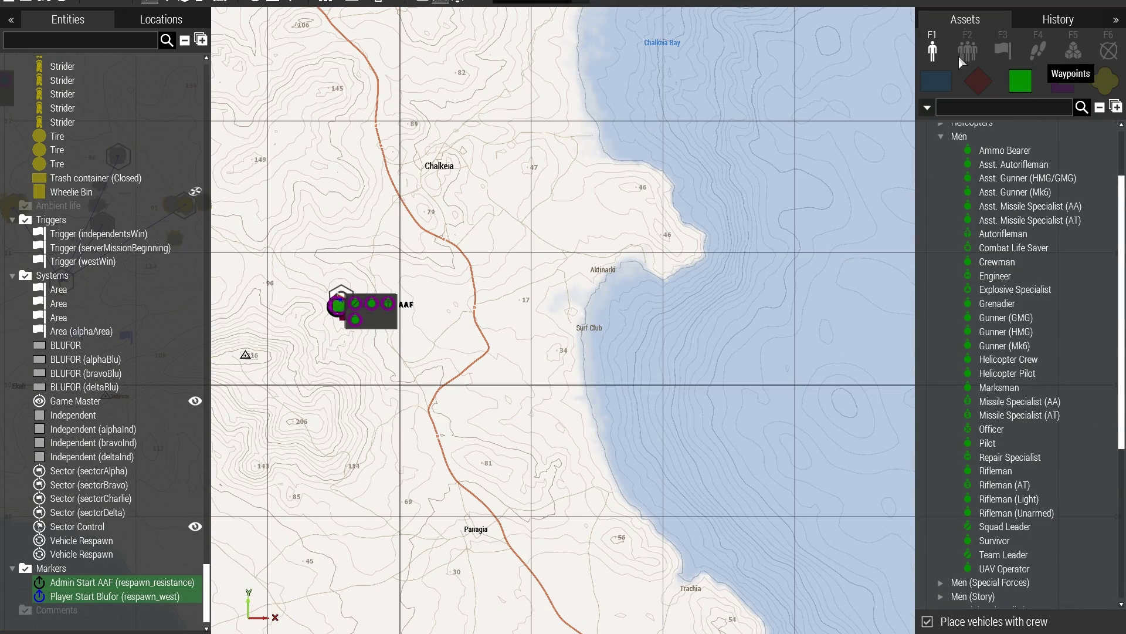
Step: Display the list of custom compositions among the assets
{"action": "left_click", "coordinate": [1105, 82]}
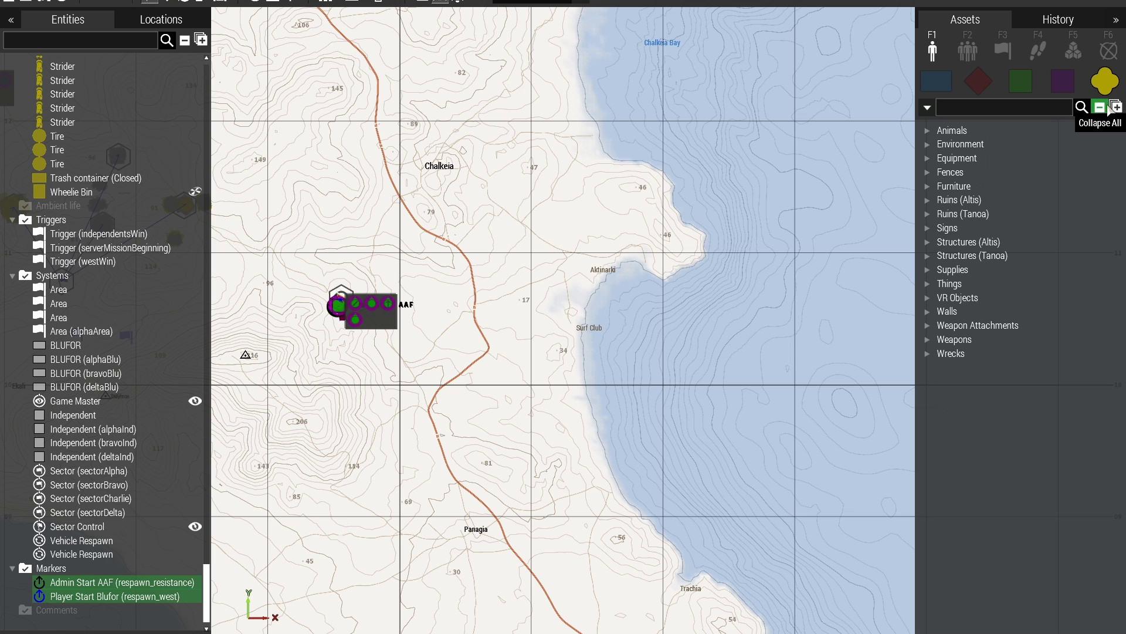
{"action": "left_click", "coordinate": [966, 52]}
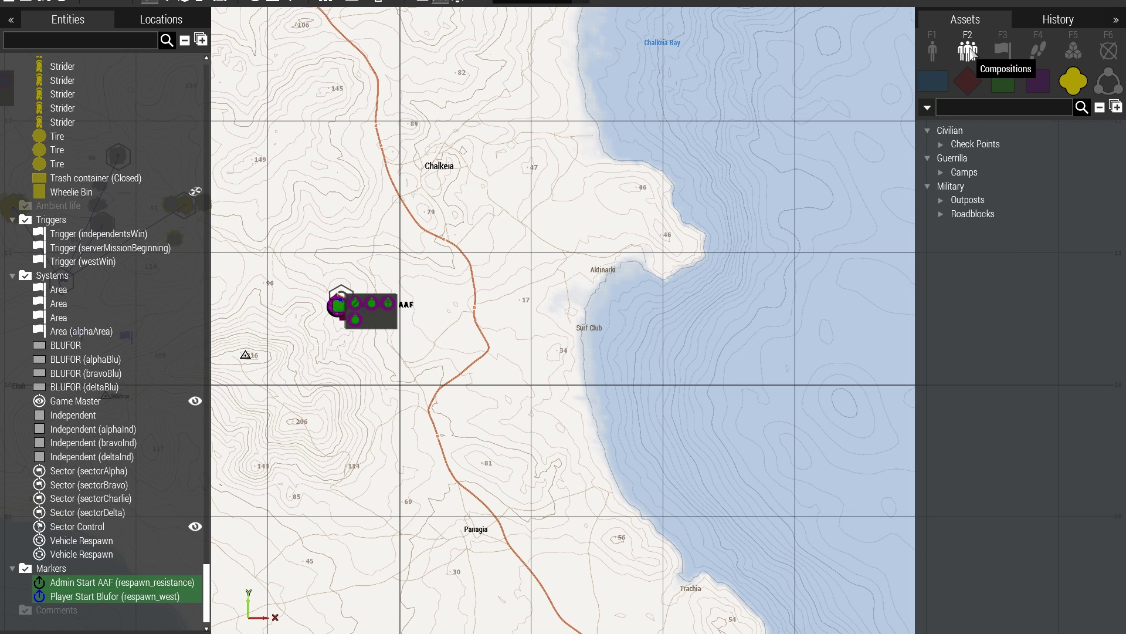
{"action": "left_click", "coordinate": [1113, 86]}
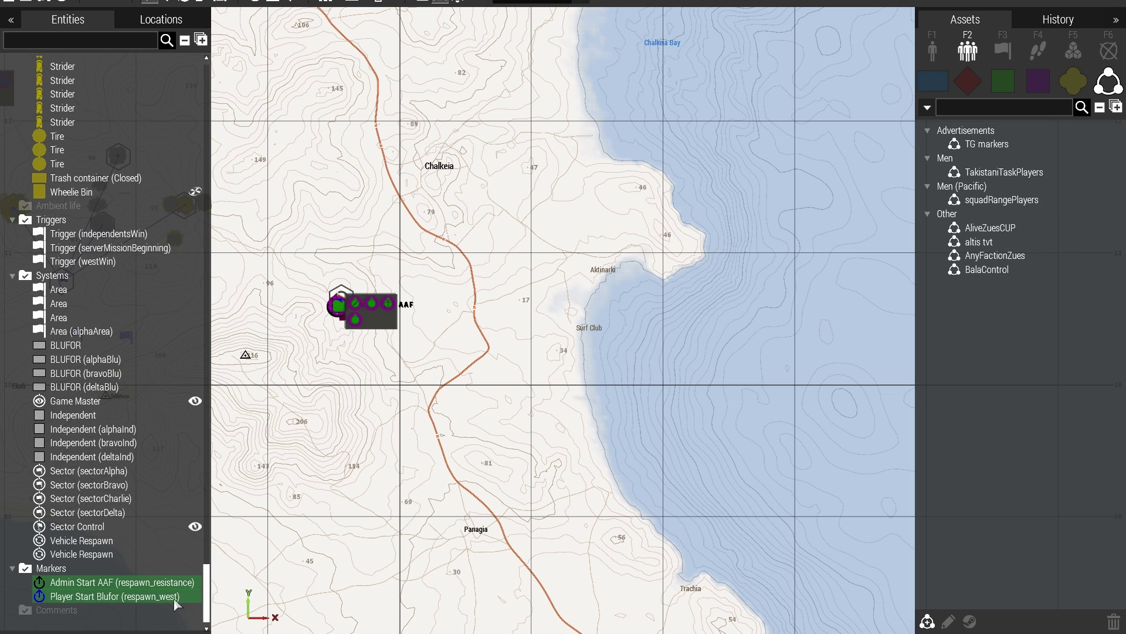
Step: Begin saving the selected squads and respawn markers as a new custom composition titled TvTBluVsInd32plyr
{"action": "right_click", "coordinate": [91, 589]}
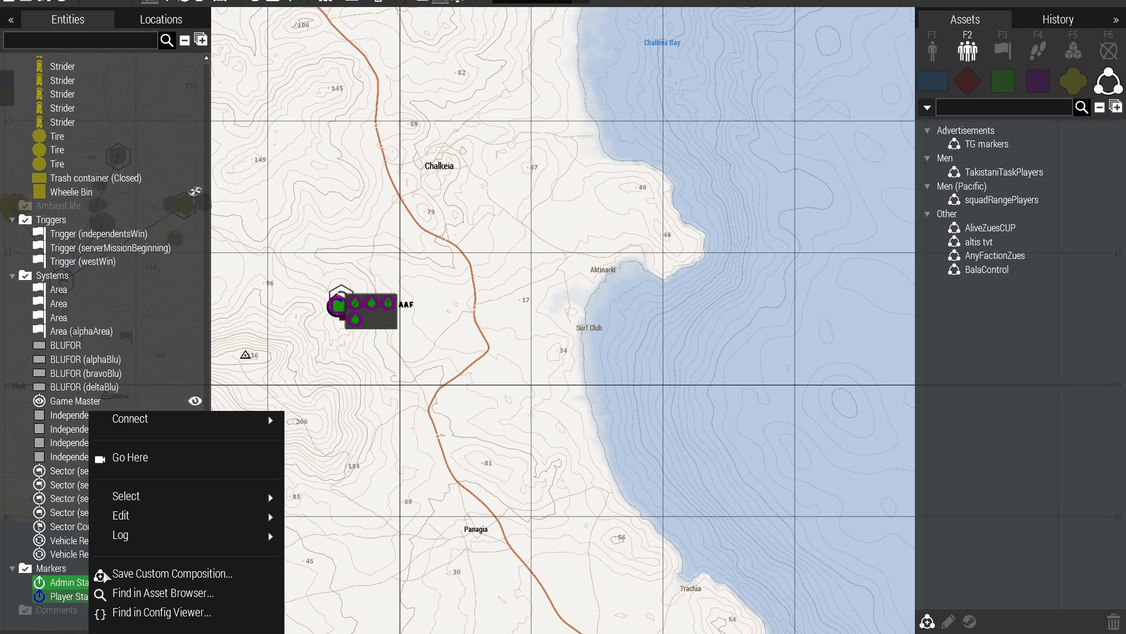
{"action": "left_click", "coordinate": [141, 578]}
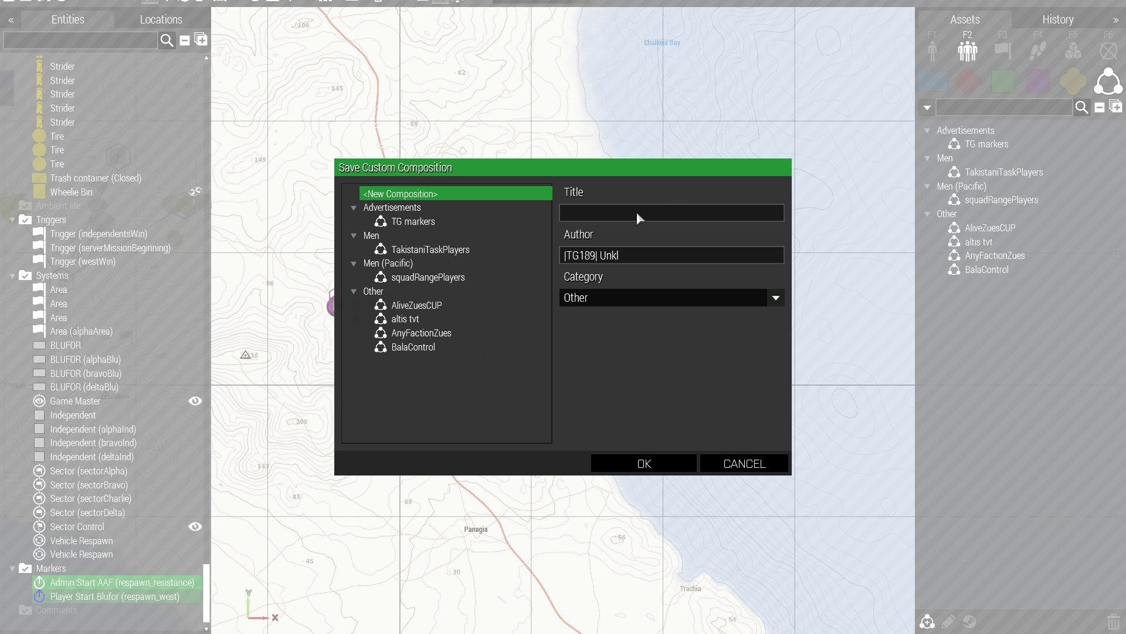
{"action": "type", "text": "TvTBluVsInd32plyr"}
Step: Set the new composition's category to Men (Woodland)
{"action": "left_click", "coordinate": [672, 298]}
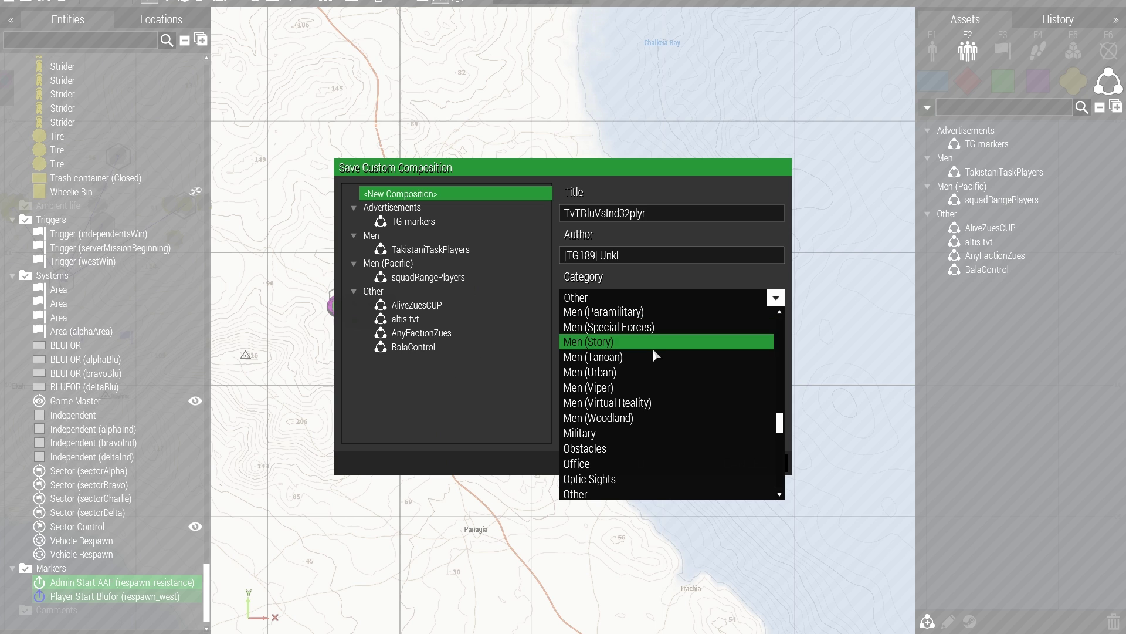
{"action": "scroll", "coordinate": [640, 383], "scroll_direction": "up", "scroll_amount": 1}
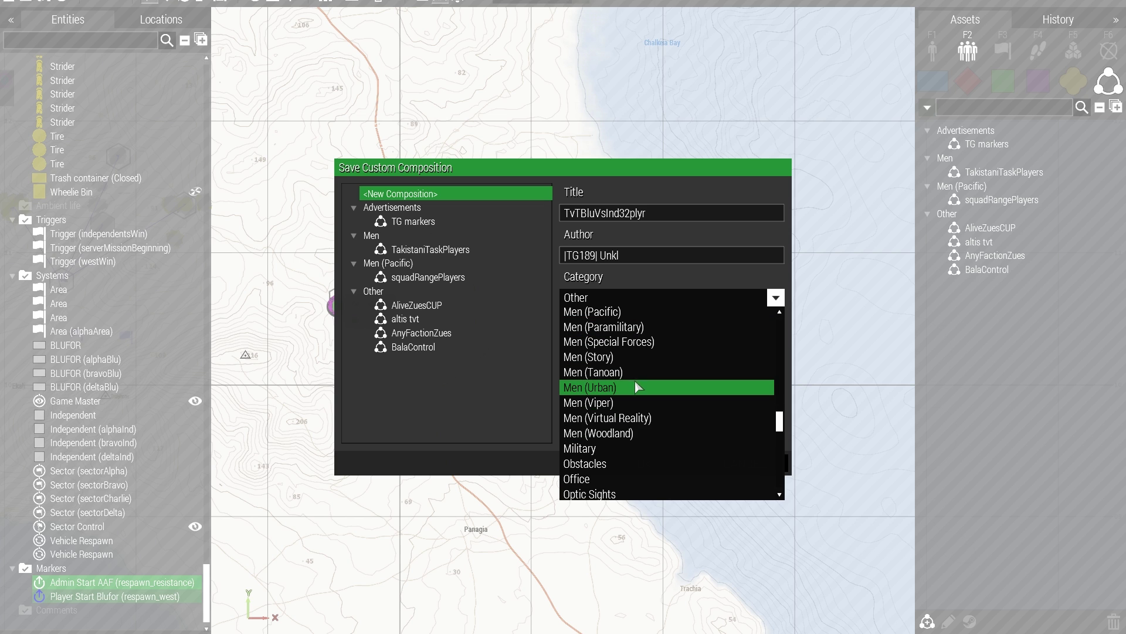
{"action": "left_click", "coordinate": [593, 435]}
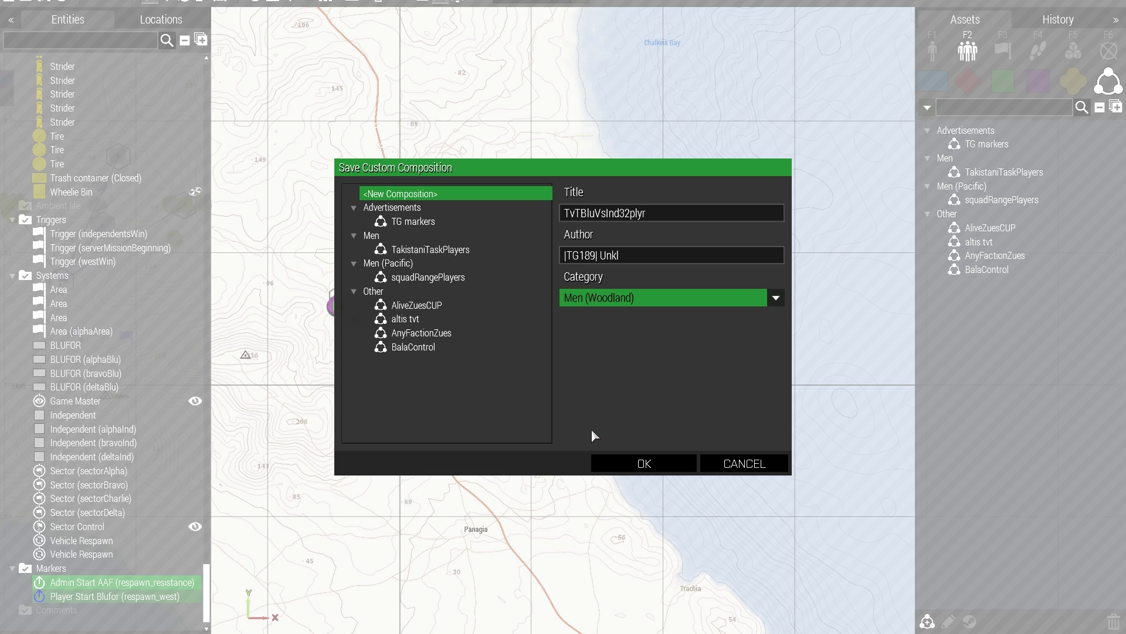
Step: Set the new composition's category to Men and save the composition
{"action": "left_click", "coordinate": [775, 299]}
{"action": "scroll", "coordinate": [743, 396], "scroll_direction": "down", "scroll_amount": 5}
{"action": "scroll", "coordinate": [658, 441], "scroll_direction": "down", "scroll_amount": 5}
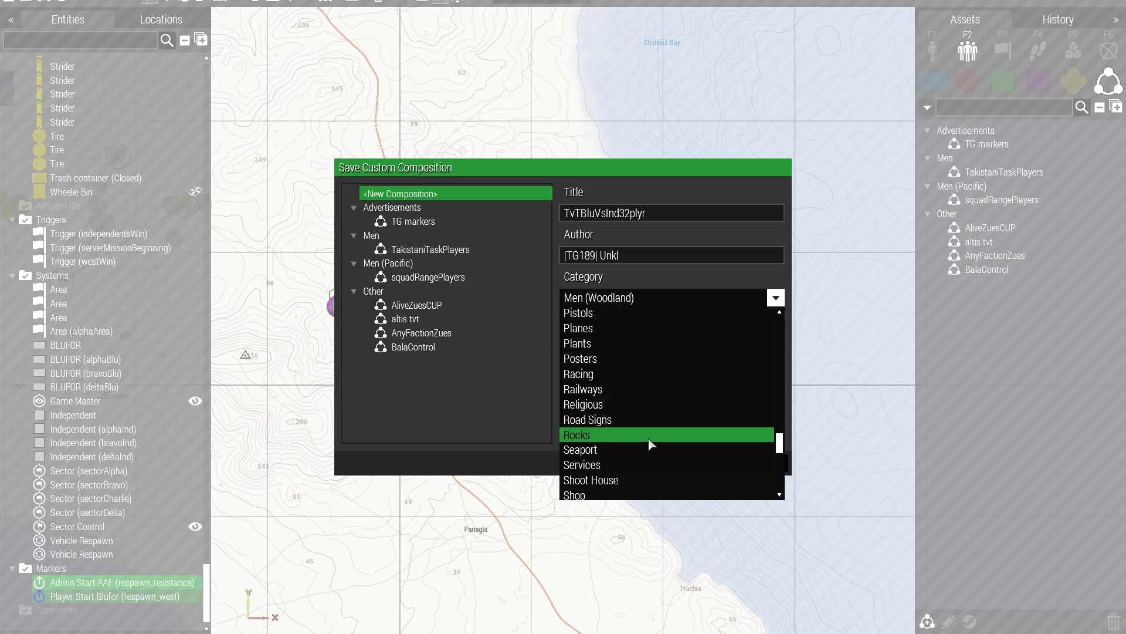
{"action": "scroll", "coordinate": [610, 447], "scroll_direction": "down", "scroll_amount": 5}
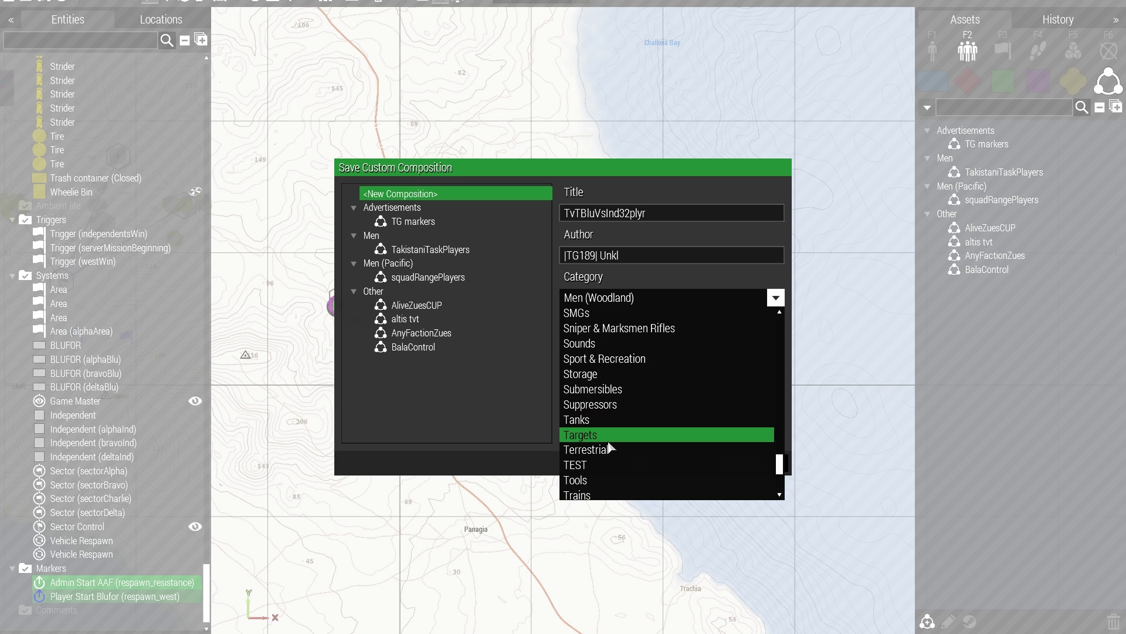
{"action": "scroll", "coordinate": [610, 447], "scroll_direction": "up", "scroll_amount": 3}
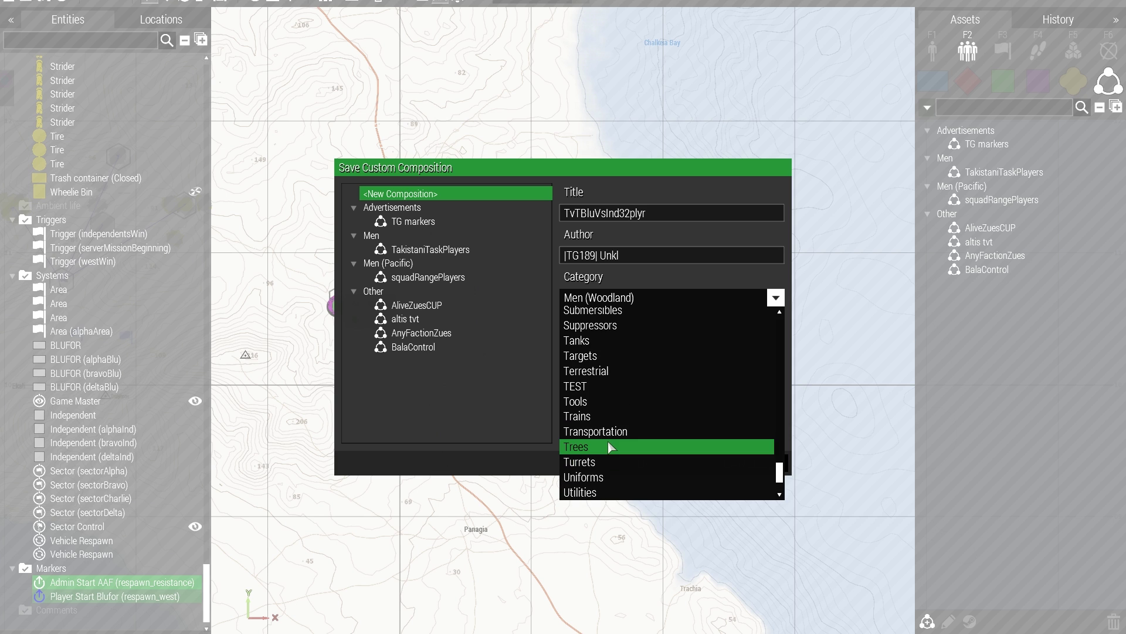
{"action": "left_click_drag", "start_coordinate": [780, 461], "coordinate": [780, 313]}
{"action": "scroll", "coordinate": [645, 405], "scroll_direction": "down", "scroll_amount": 1}
{"action": "scroll", "coordinate": [637, 415], "scroll_direction": "down", "scroll_amount": 13}
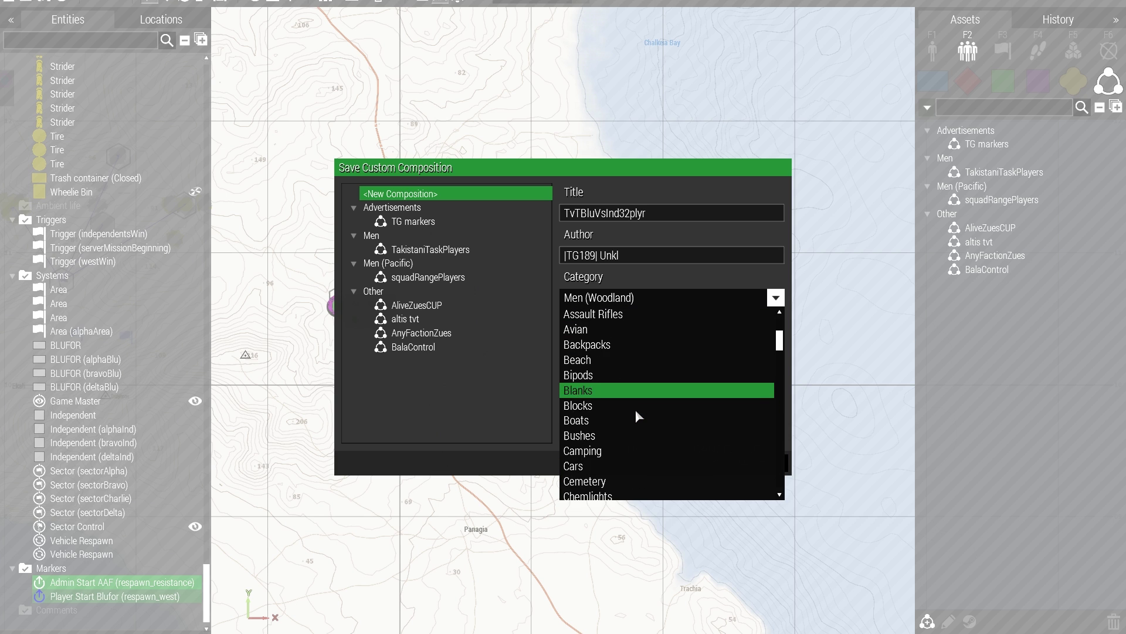
{"action": "scroll", "coordinate": [634, 413], "scroll_direction": "down", "scroll_amount": 15}
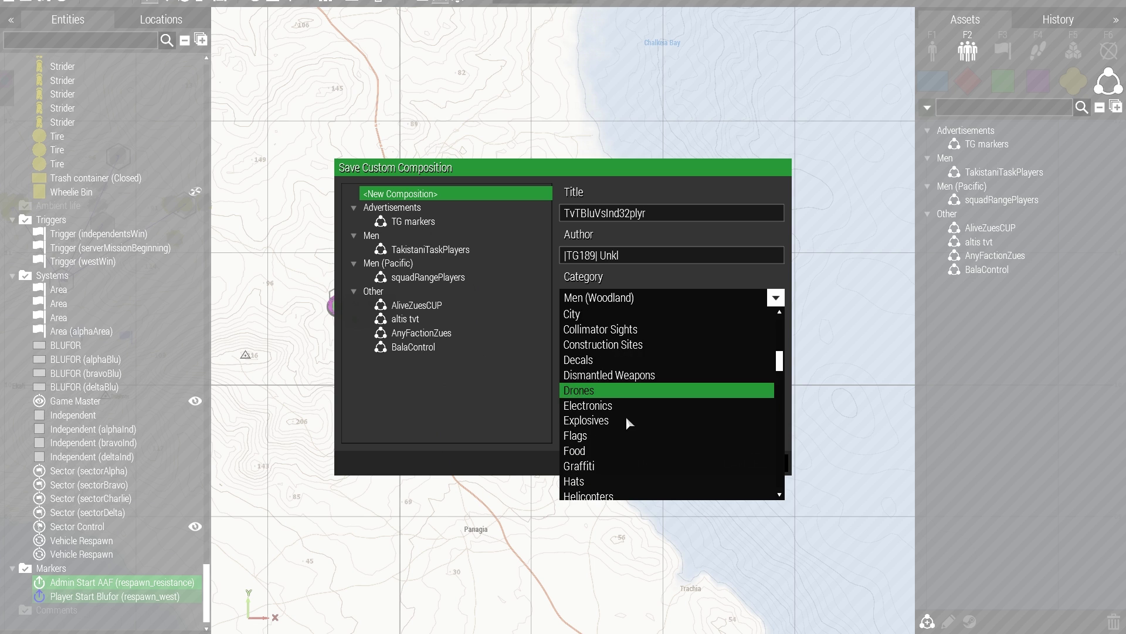
{"action": "scroll", "coordinate": [619, 423], "scroll_direction": "down", "scroll_amount": 13}
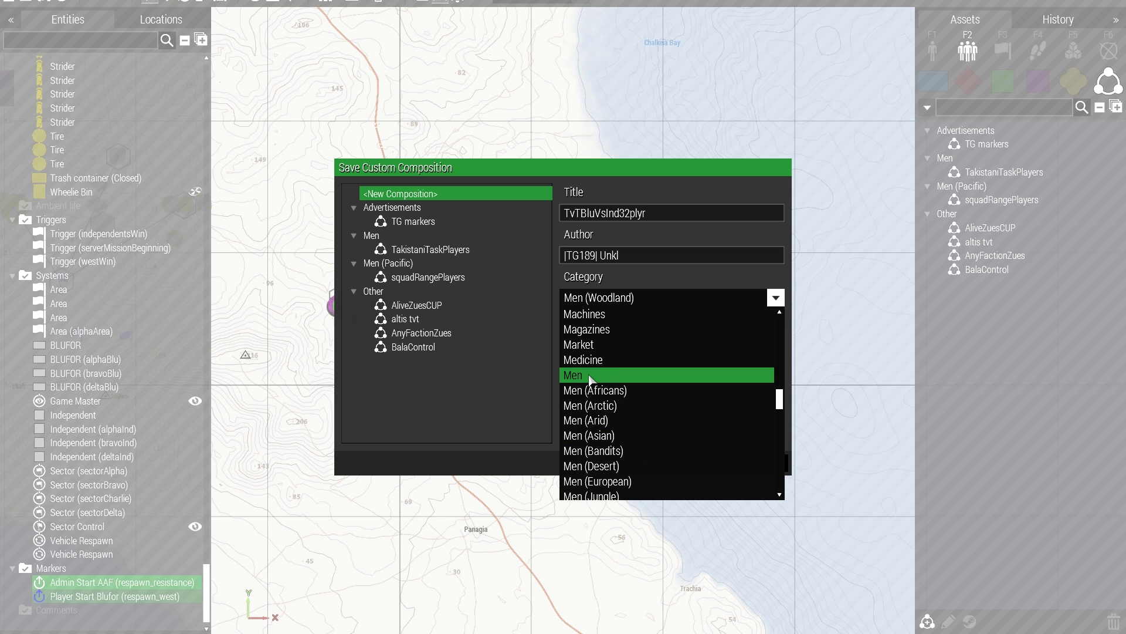
{"action": "left_click", "coordinate": [589, 375]}
{"action": "left_click", "coordinate": [643, 464]}
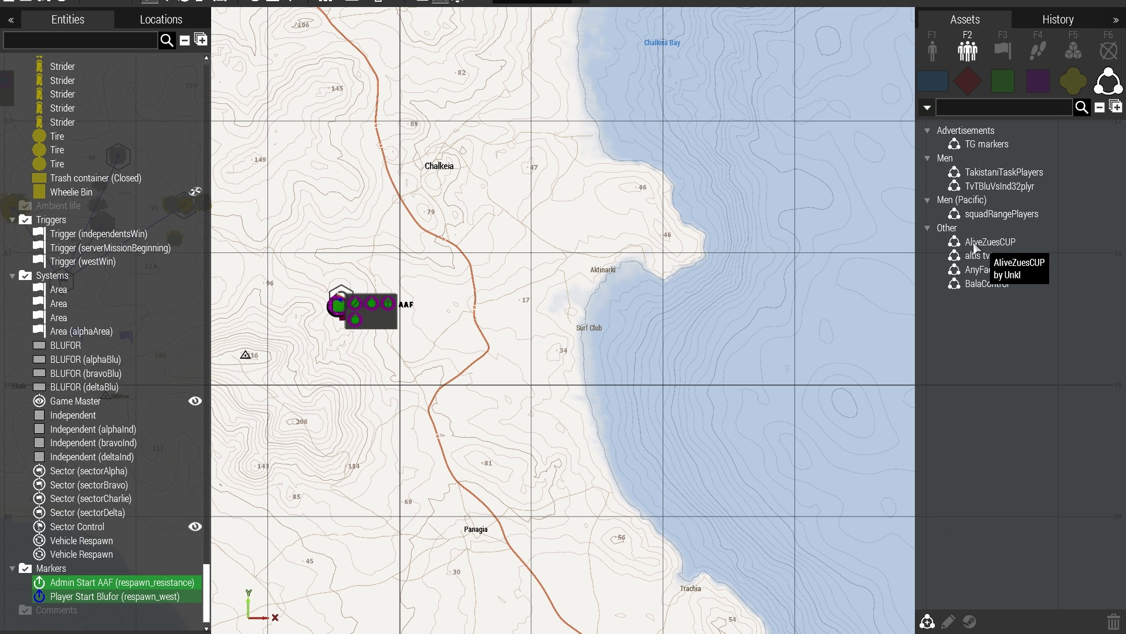
Step: Place the TvTBluVsInd32plyr composition on the map just north of Dorida
{"action": "left_click", "coordinate": [985, 188]}
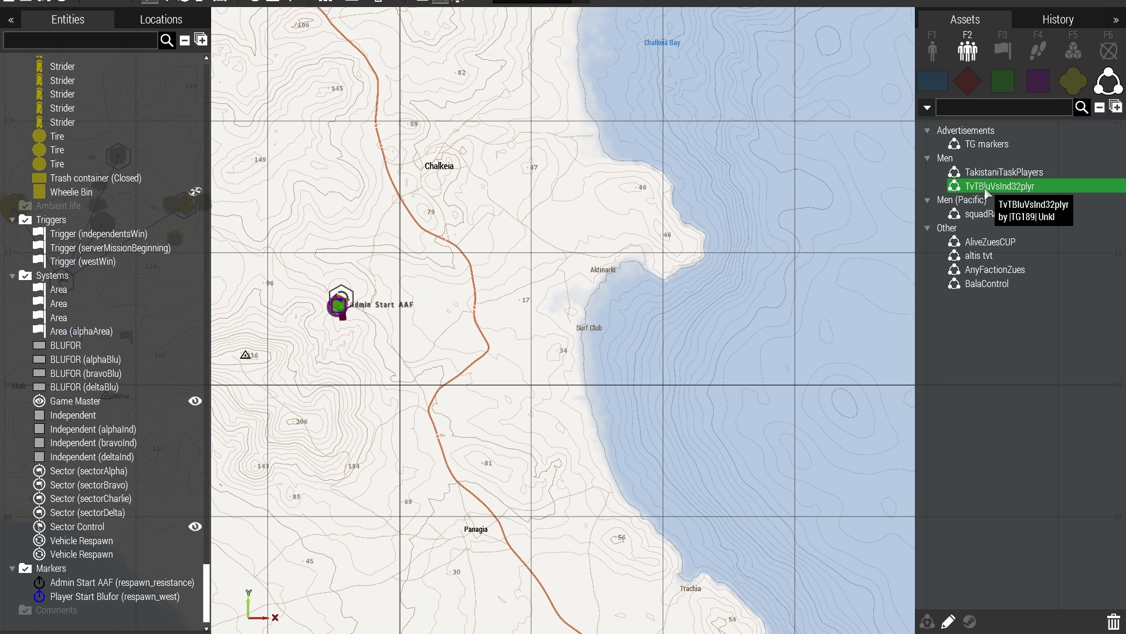
{"action": "scroll", "coordinate": [457, 333], "scroll_direction": "down", "scroll_amount": 5}
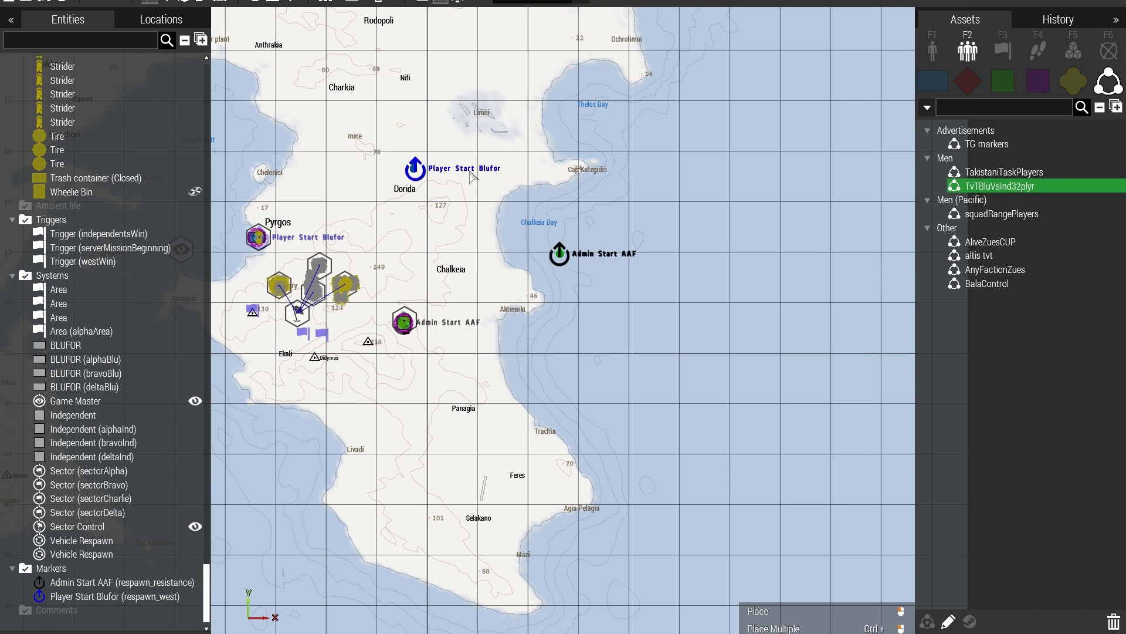
{"action": "left_click", "coordinate": [407, 161]}
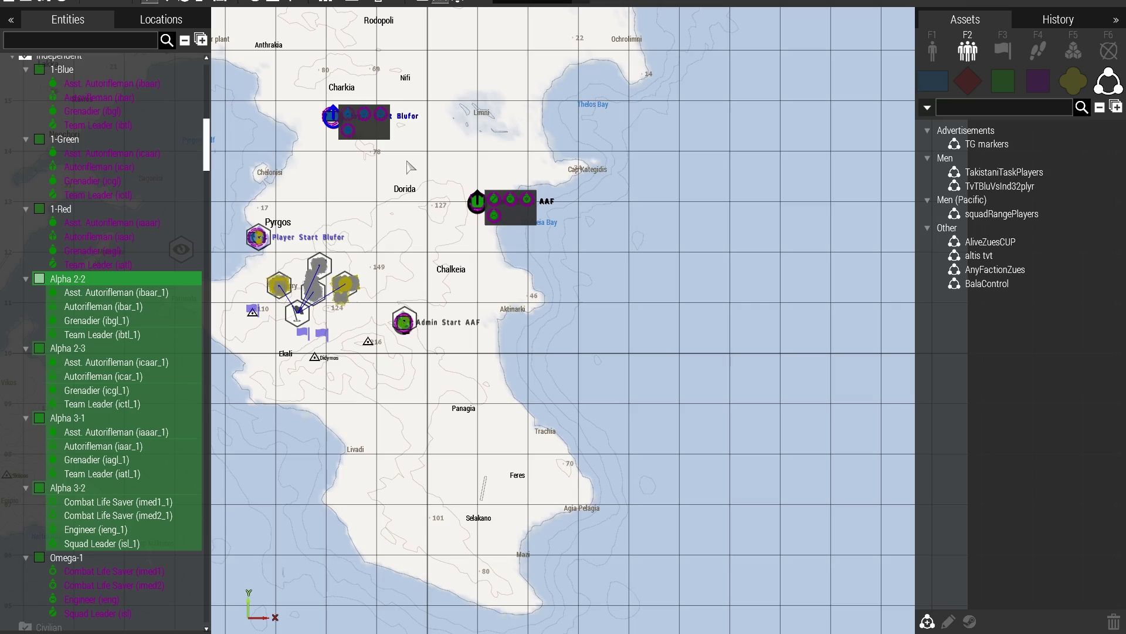
Step: Examine the placed composition's BLUFOR squads and Player Start Blufor marker up close on the map
{"action": "scroll", "coordinate": [329, 127], "scroll_direction": "up", "scroll_amount": 5}
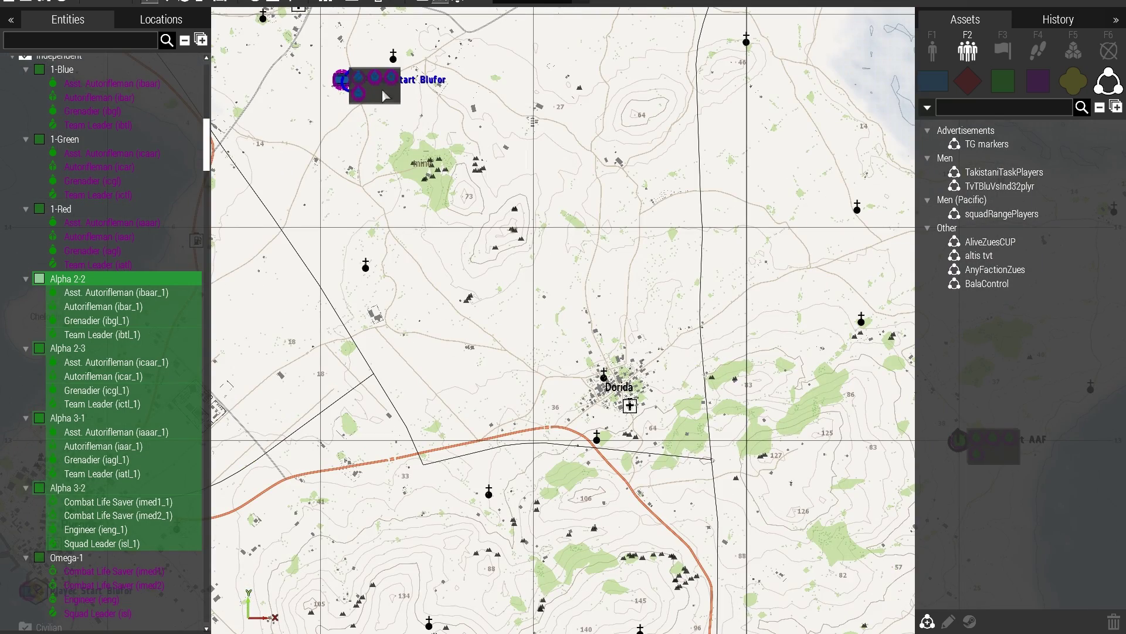
{"action": "scroll", "coordinate": [373, 88], "scroll_direction": "up", "scroll_amount": 5}
{"action": "scroll", "coordinate": [363, 69], "scroll_direction": "up", "scroll_amount": 2}
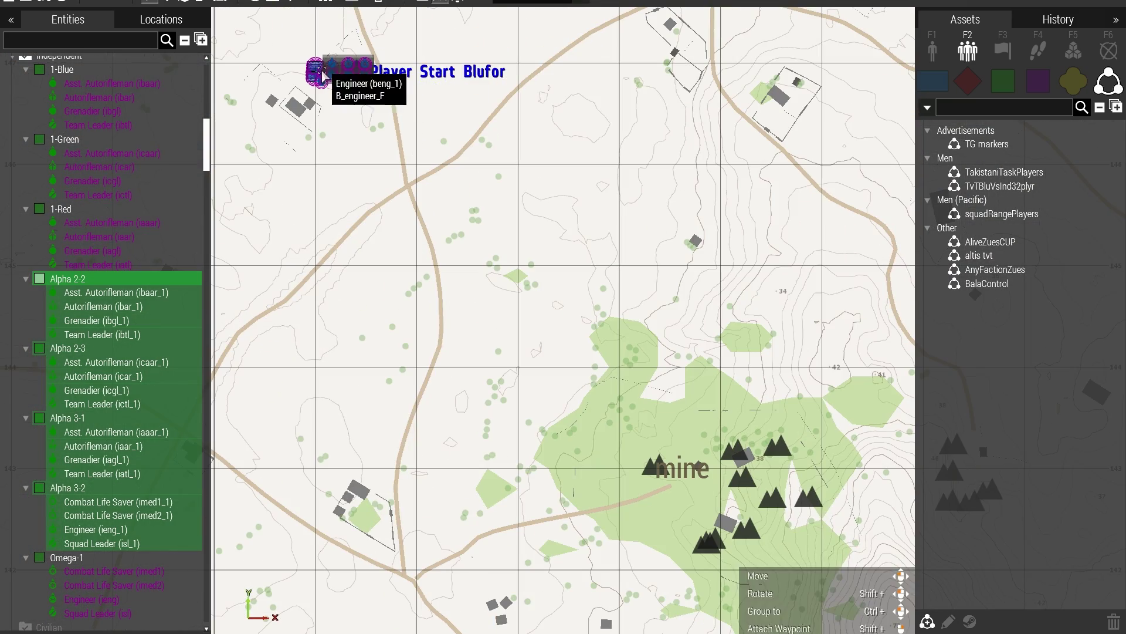
{"action": "scroll", "coordinate": [376, 82], "scroll_direction": "down", "scroll_amount": 3}
{"action": "scroll", "coordinate": [387, 88], "scroll_direction": "up", "scroll_amount": 3}
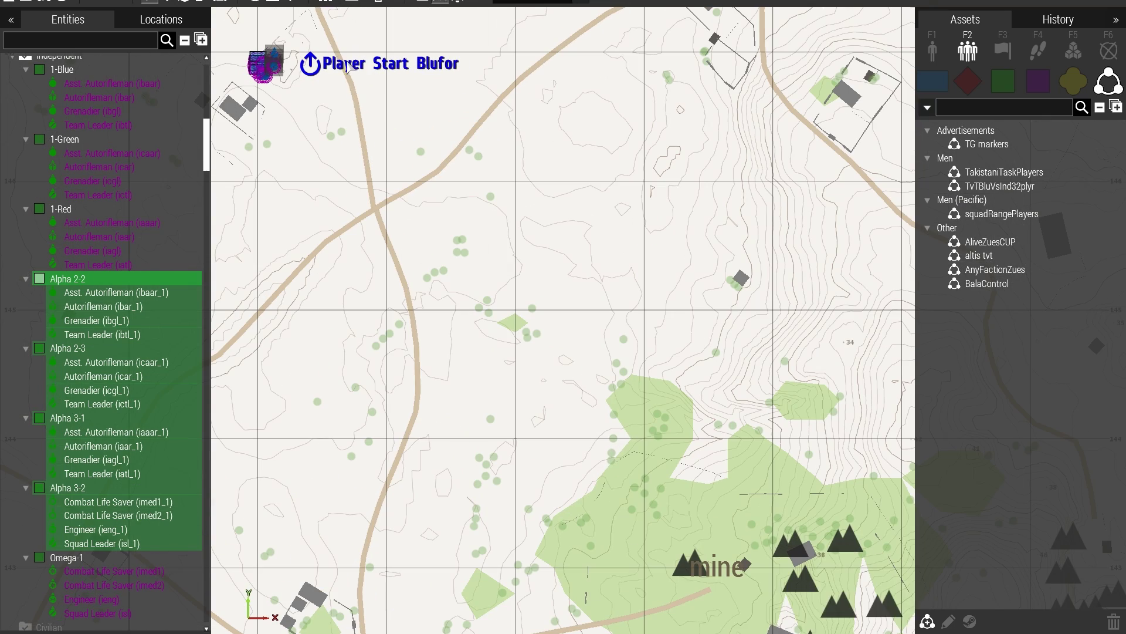
{"action": "scroll", "coordinate": [399, 210], "scroll_direction": "down", "scroll_amount": 4}
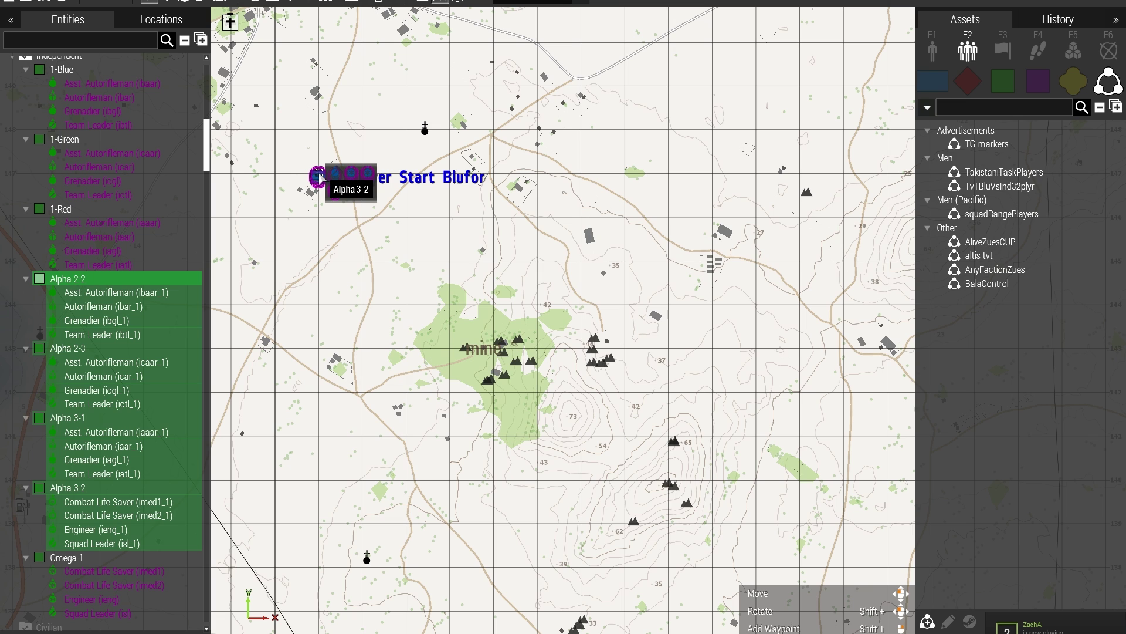
Step: Delete the placed copy of the TvTBluVsInd32plyr composition from the map
{"action": "right_click", "coordinate": [75, 281]}
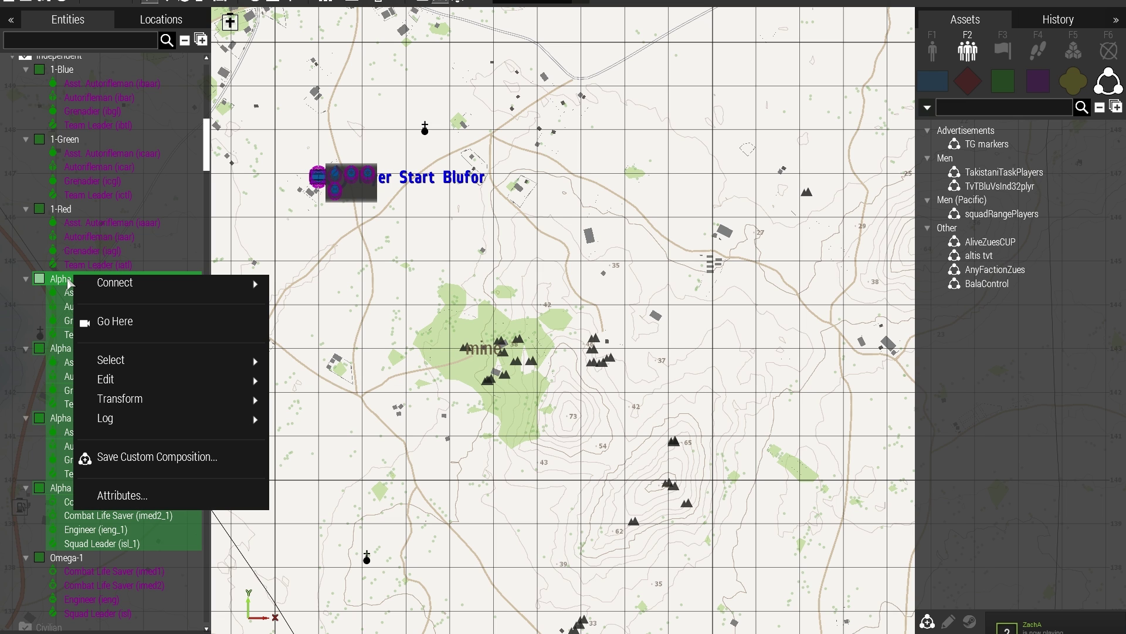
{"action": "key", "text": "Escape"}
{"action": "scroll", "coordinate": [69, 284], "scroll_direction": "down", "scroll_amount": 10}
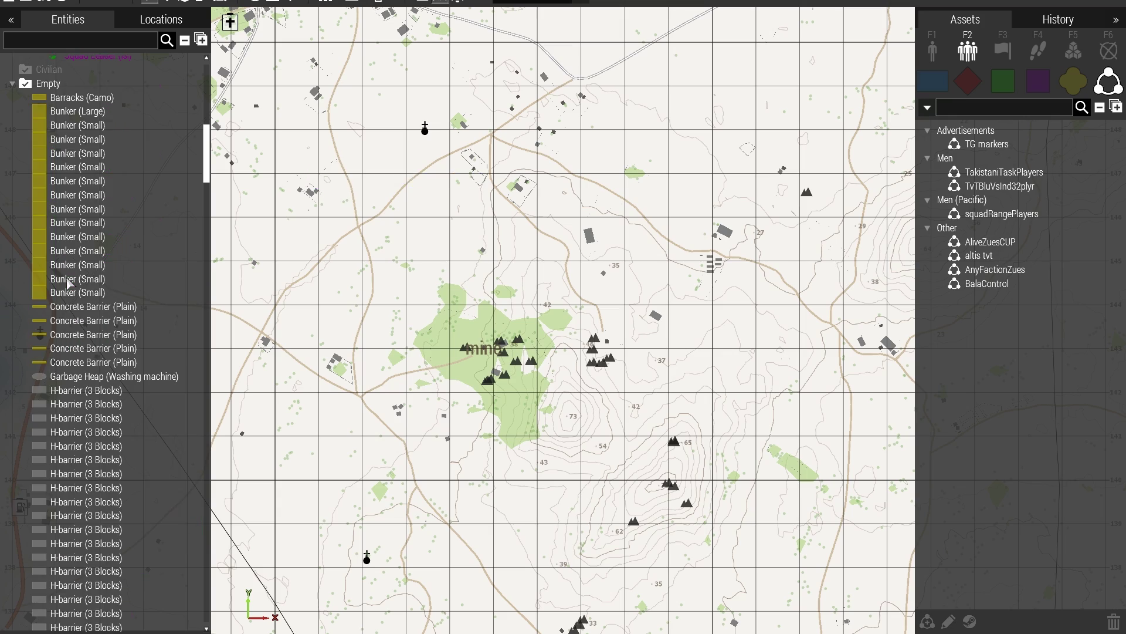
Step: Examine the sectors linked to Sector Control and the fortified quarry of the Alpha sector, on the map and in the 3D view
{"action": "scroll", "coordinate": [526, 273], "scroll_direction": "down", "scroll_amount": 6}
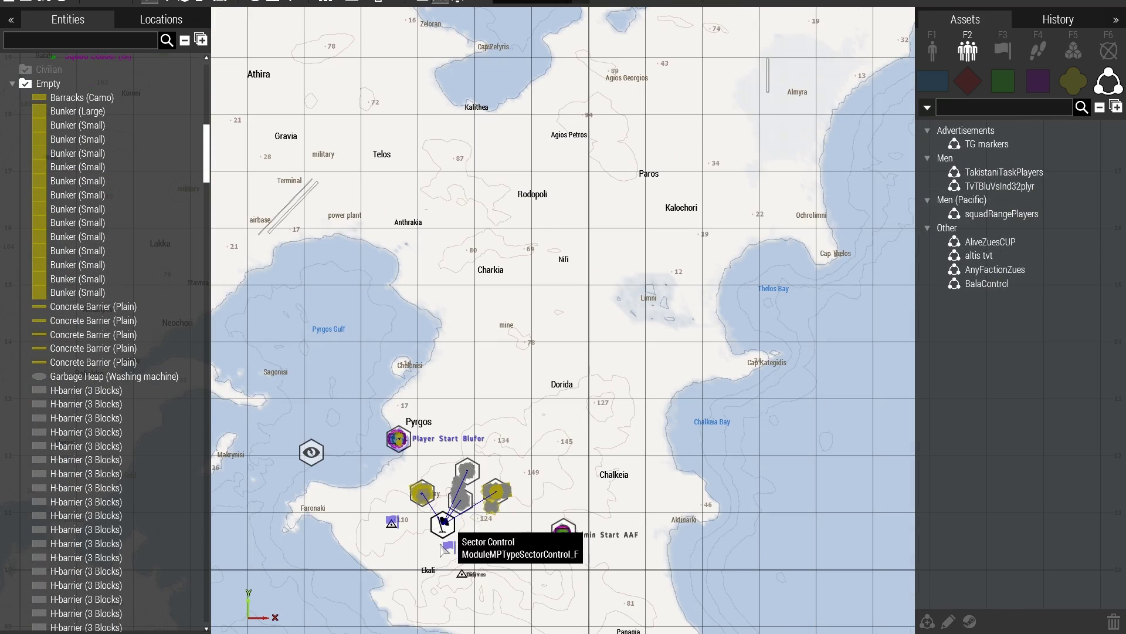
{"action": "scroll", "coordinate": [472, 543], "scroll_direction": "up", "scroll_amount": 5}
{"action": "scroll", "coordinate": [475, 547], "scroll_direction": "up", "scroll_amount": 1}
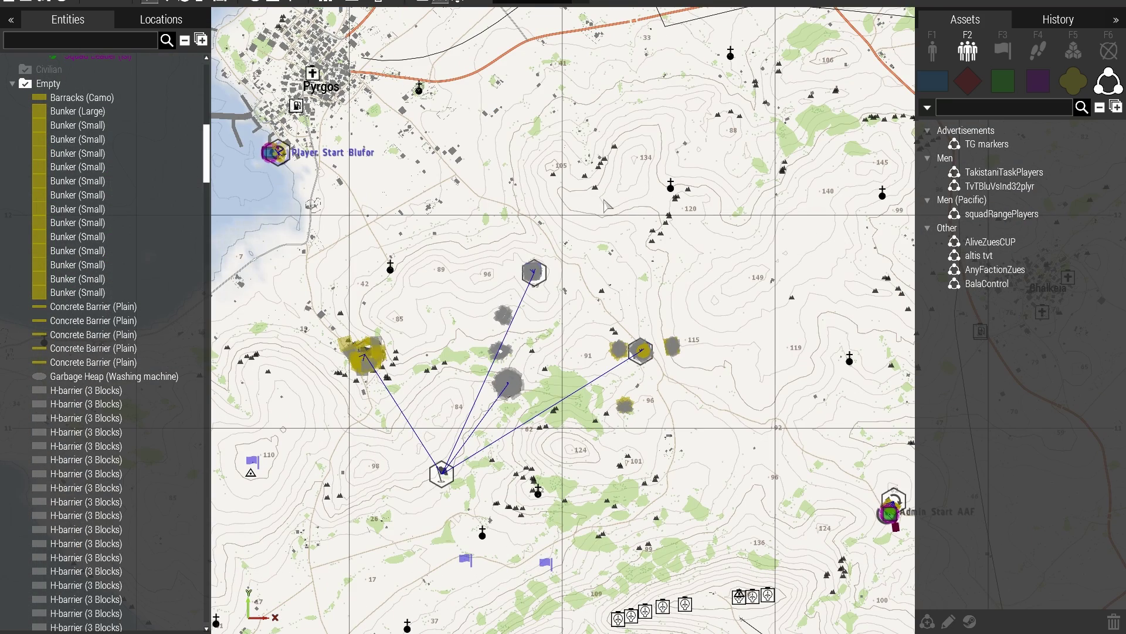
{"action": "scroll", "coordinate": [387, 458], "scroll_direction": "up", "scroll_amount": 3}
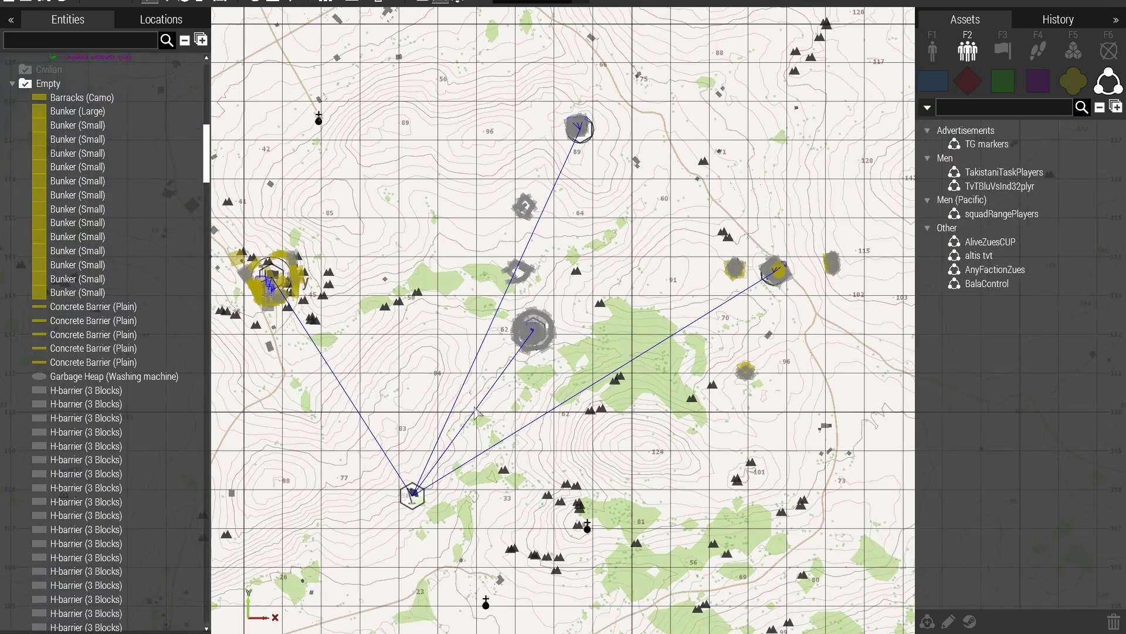
{"action": "scroll", "coordinate": [352, 274], "scroll_direction": "up", "scroll_amount": 8}
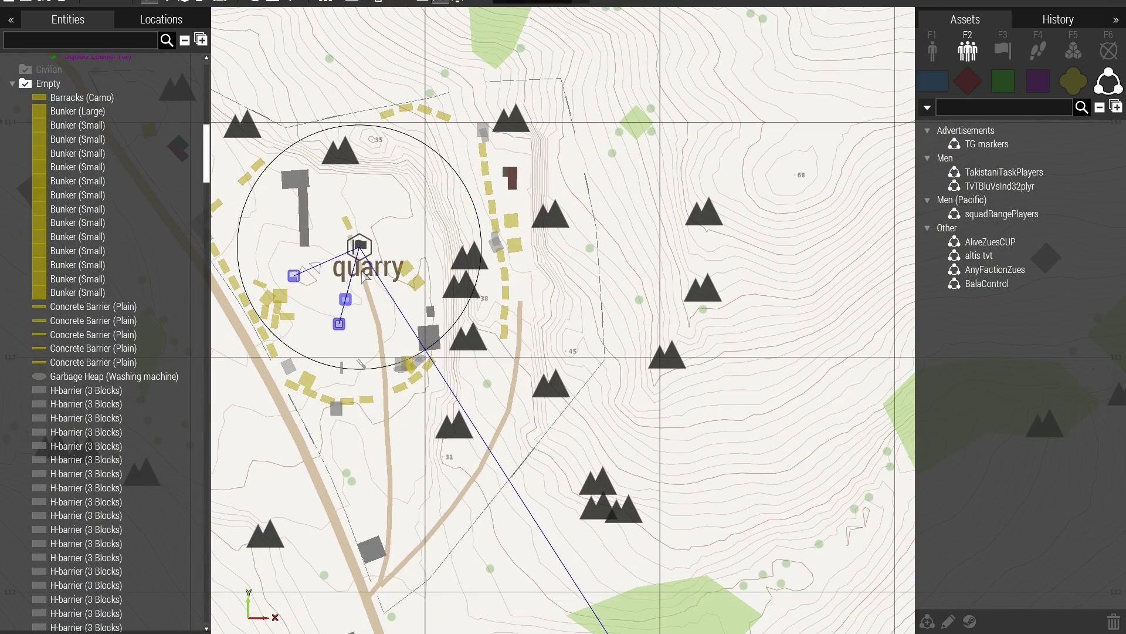
{"action": "middle_click", "coordinate": [379, 390]}
{"action": "key", "text": "m"}
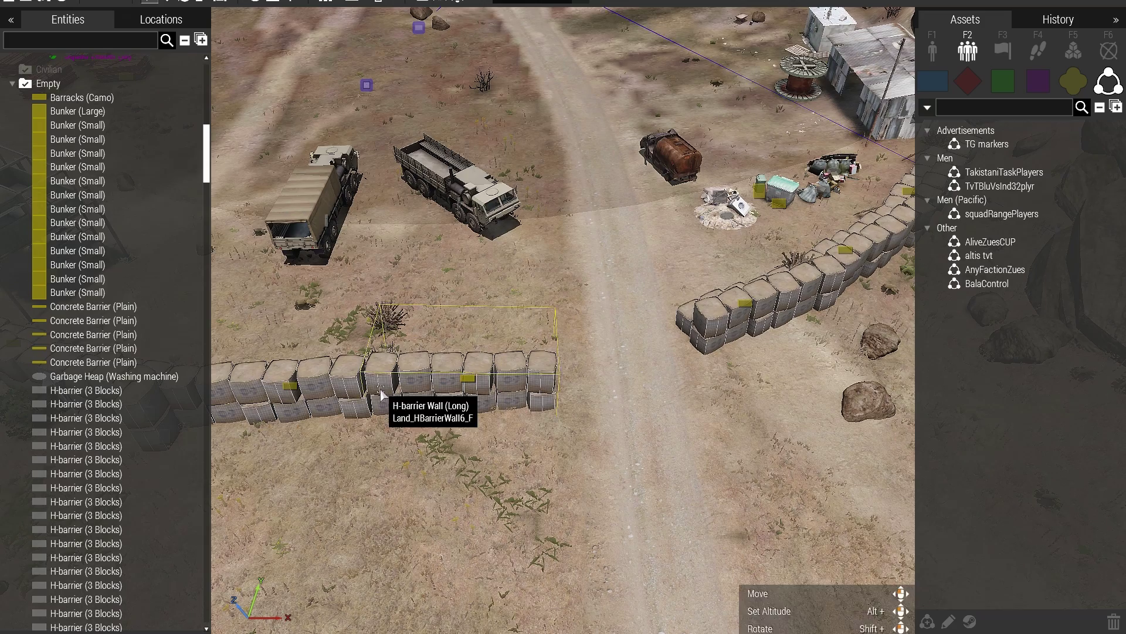
{"action": "key", "text": "s"}
{"action": "key", "text": "a"}
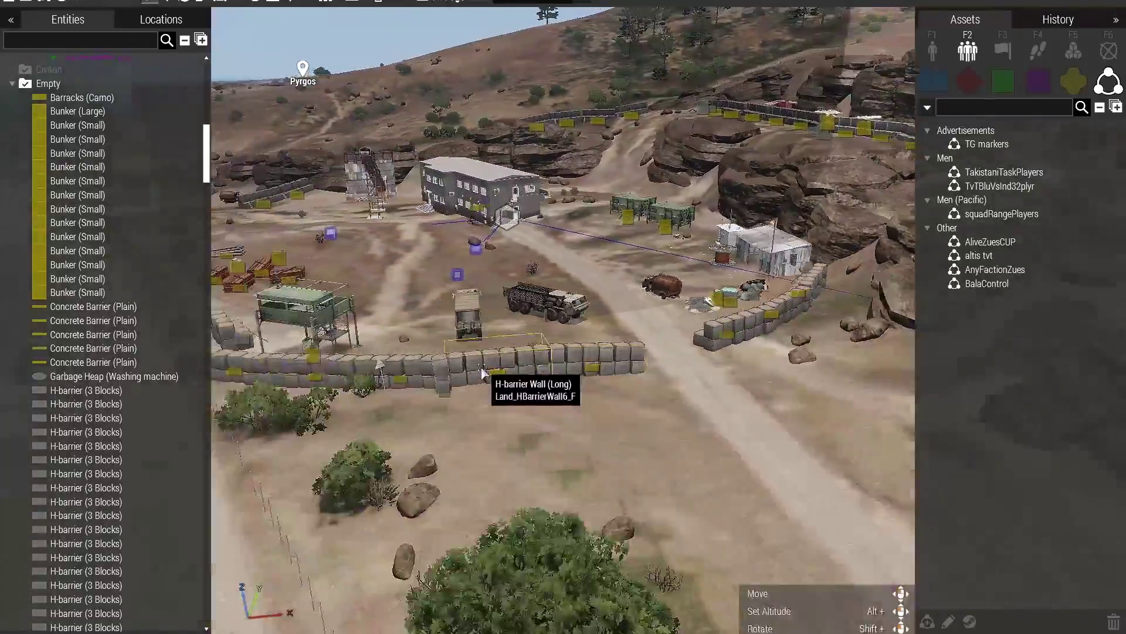
{"action": "right_click_drag", "start_coordinate": [481, 369], "coordinate": [490, 398]}
{"action": "key", "text": "w"}
{"action": "key", "text": "z"}
{"action": "key", "text": "w"}
{"action": "key", "text": "d"}
{"action": "key", "text": "w"}
{"action": "key", "text": "a"}
{"action": "key", "text": "w"}
{"action": "key", "text": "w"}
{"action": "key", "text": "s"}
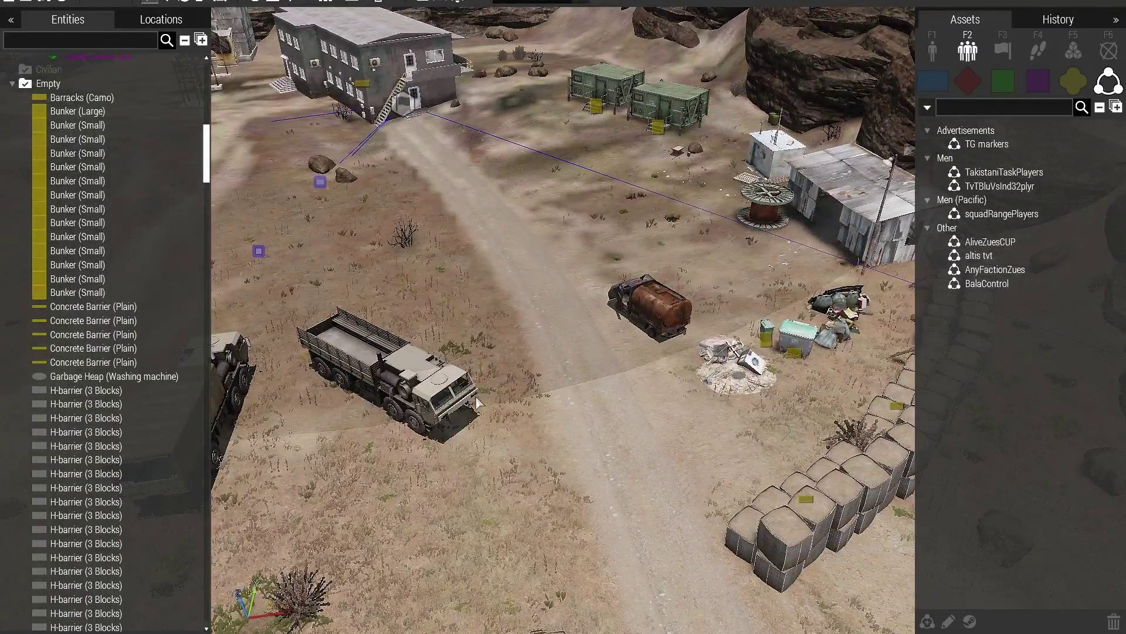
Step: Open the attributes of the Alpha sector at the quarry and set its Seize Reward to 0
{"action": "key", "text": "m"}
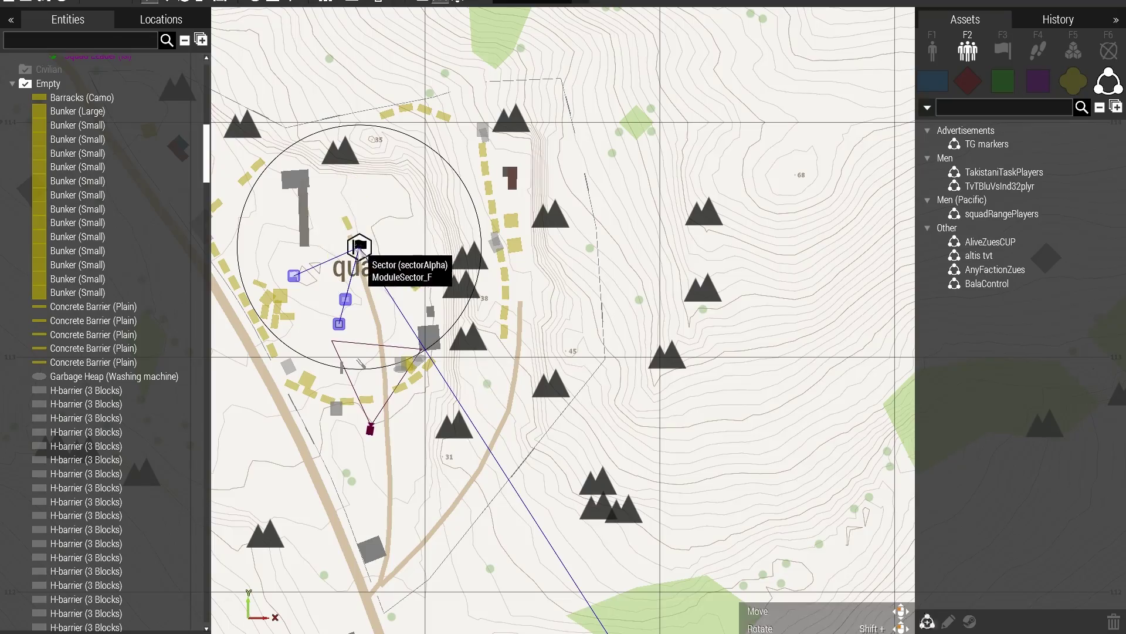
{"action": "double_click", "coordinate": [357, 247]}
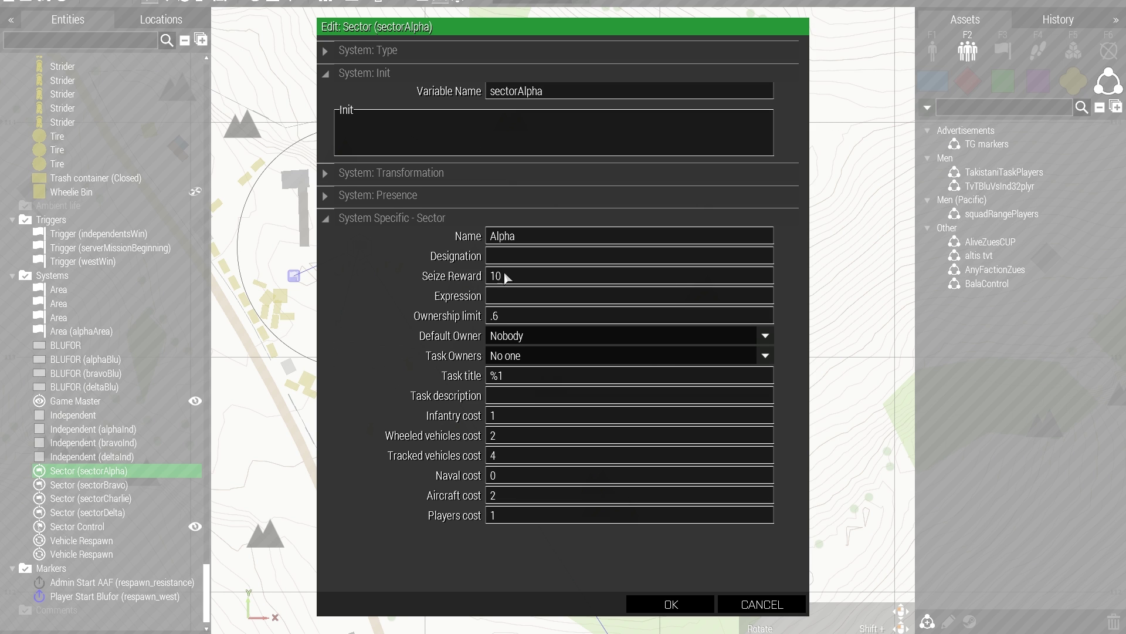
{"action": "left_click_drag", "start_coordinate": [503, 275], "coordinate": [428, 282]}
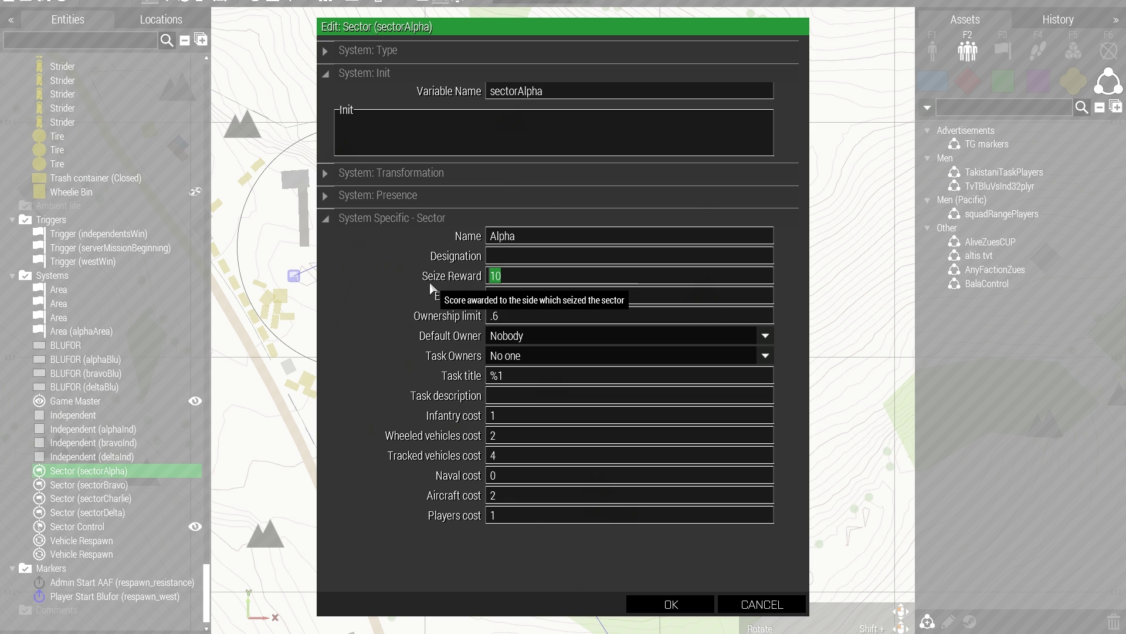
{"action": "type", "text": "0"}
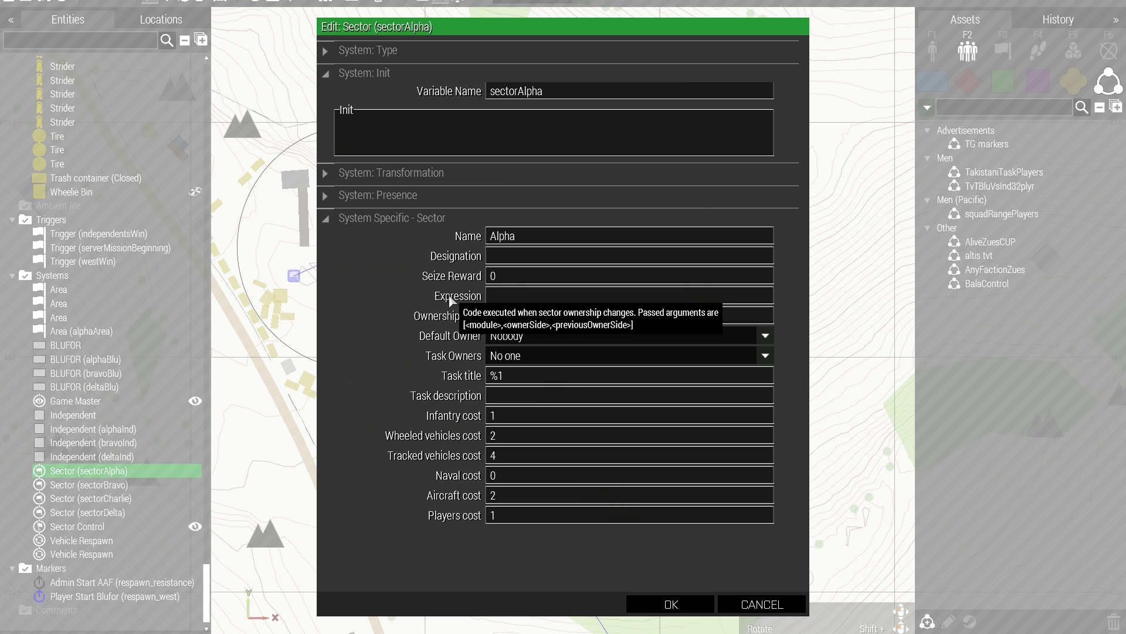
Step: Set the Alpha sector's Expression to "[_this select 1, 10] call bis_fnc_respawnTickets;" and save its attributes
{"action": "key", "text": "Tab"}
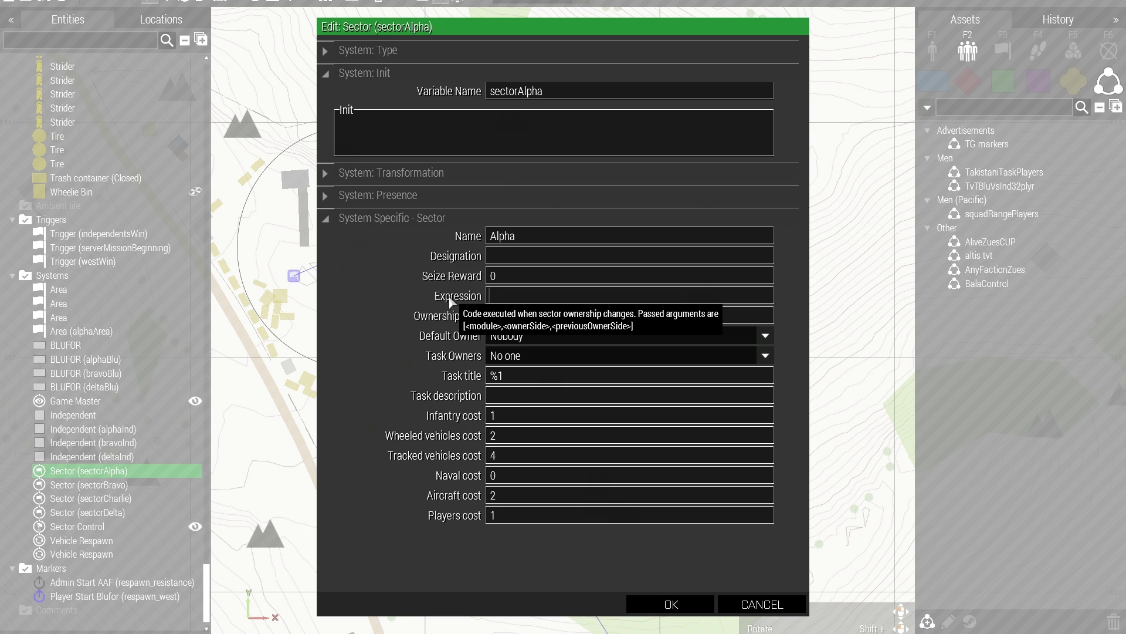
{"action": "type", "text": "[_this select 1,"}
{"action": "type", "text": "10"}
{"action": "type", "text": "] call bis_fnc_respawnTickets;"}
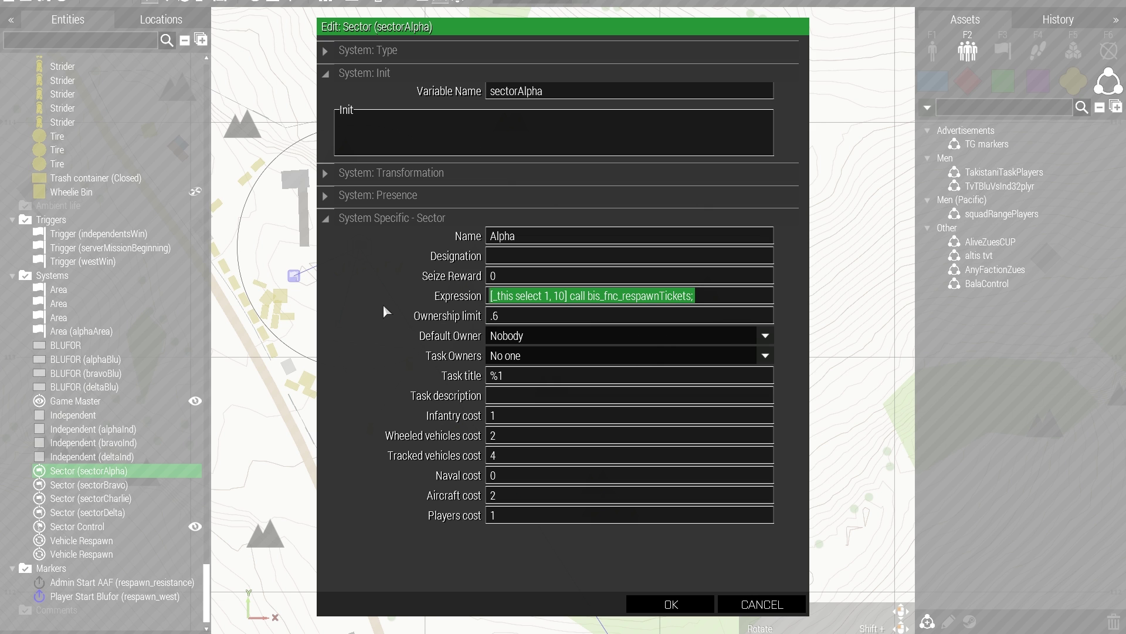
{"action": "left_click", "coordinate": [666, 604]}
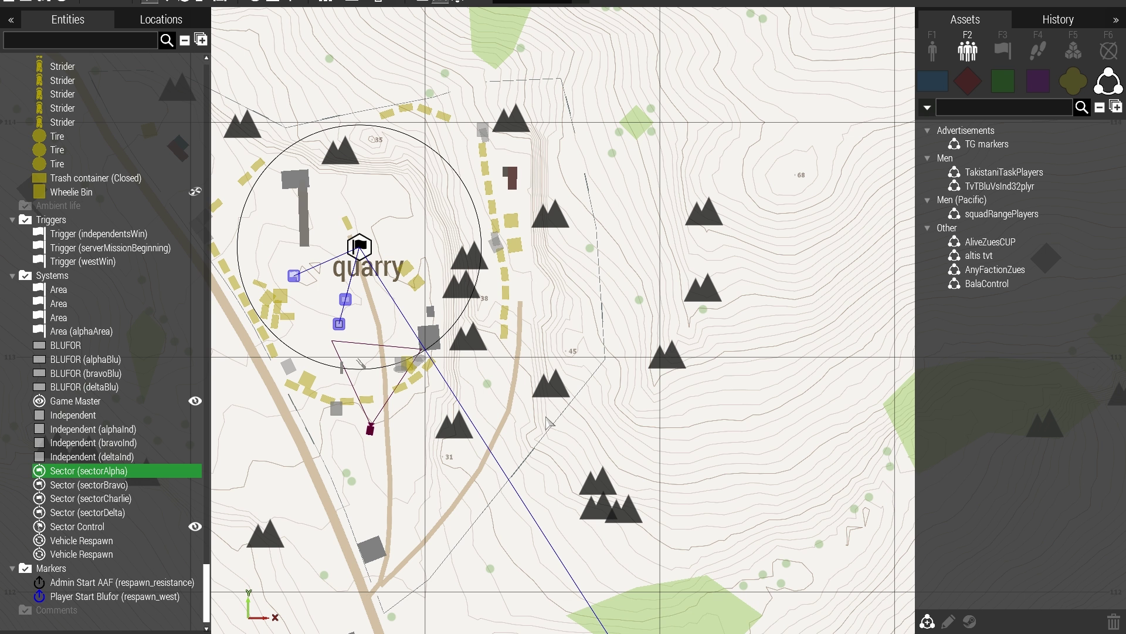
Step: Examine the Bravo sector's ringed H-barrier fortifications in the 3D view with the editor interface hidden
{"action": "scroll", "coordinate": [546, 417], "scroll_direction": "down", "scroll_amount": 5}
{"action": "right_click_drag", "start_coordinate": [762, 537], "coordinate": [520, 327]}
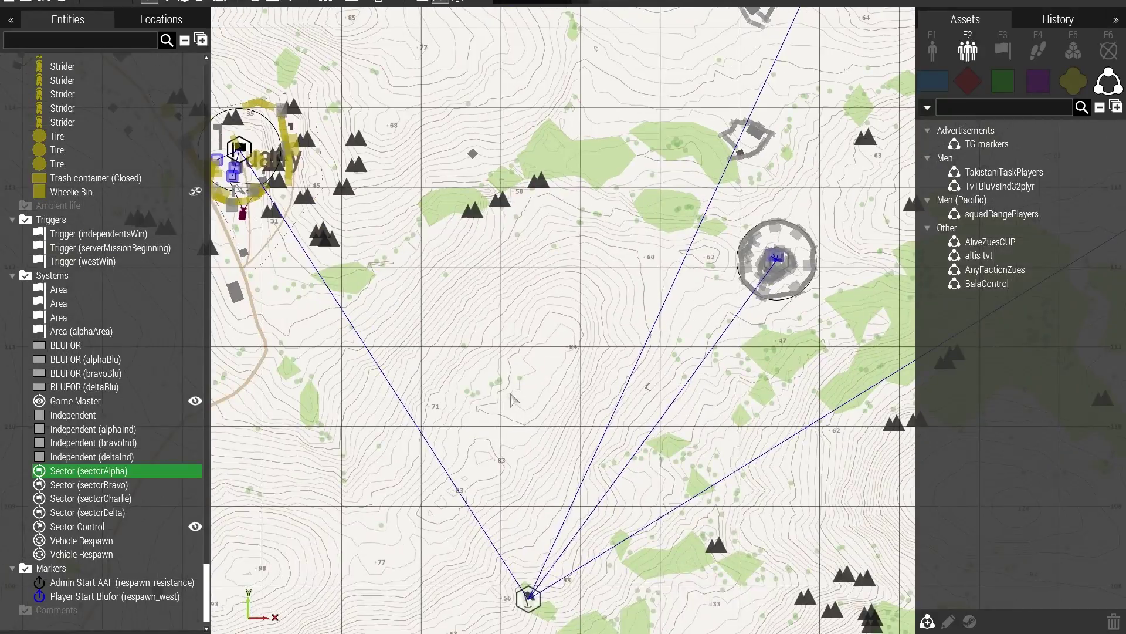
{"action": "right_click_drag", "start_coordinate": [657, 369], "coordinate": [534, 367]}
{"action": "key", "text": "m"}
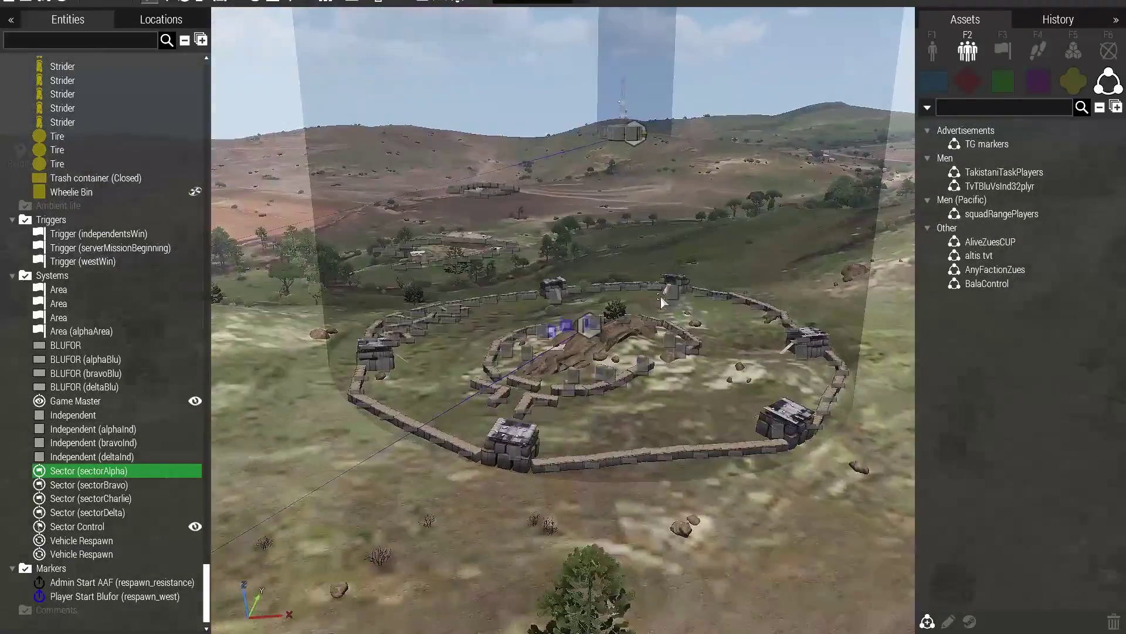
{"action": "right_click_drag", "start_coordinate": [661, 298], "coordinate": [662, 320]}
{"action": "key", "text": "w"}
{"action": "key", "text": "d"}
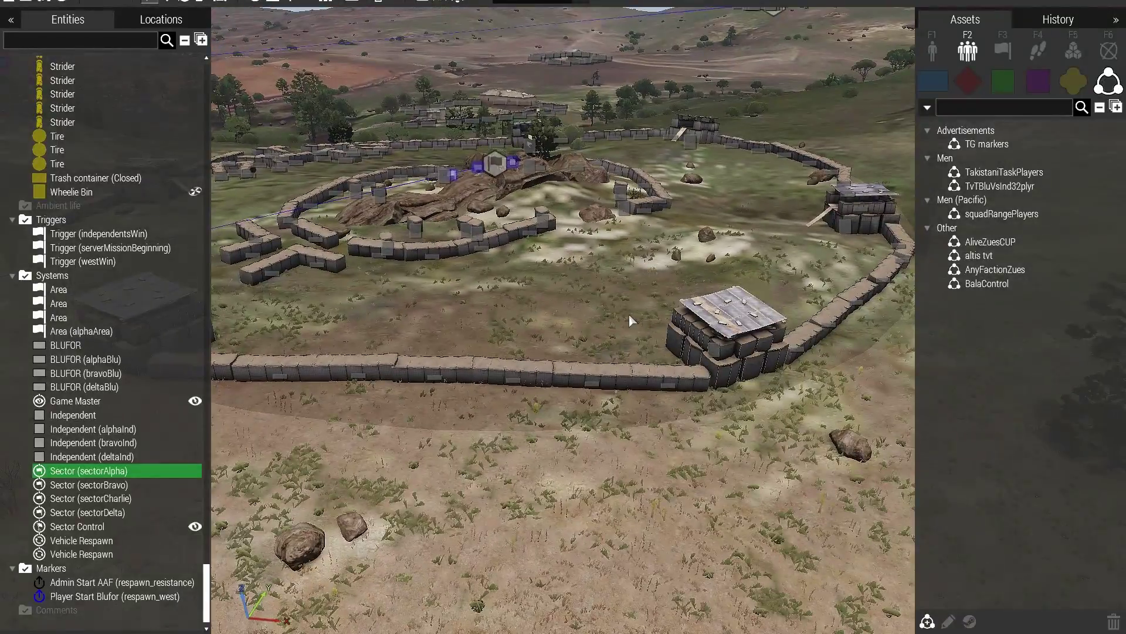
{"action": "key", "text": "BackSpace"}
{"action": "key", "text": "w"}
{"action": "key", "text": "d"}
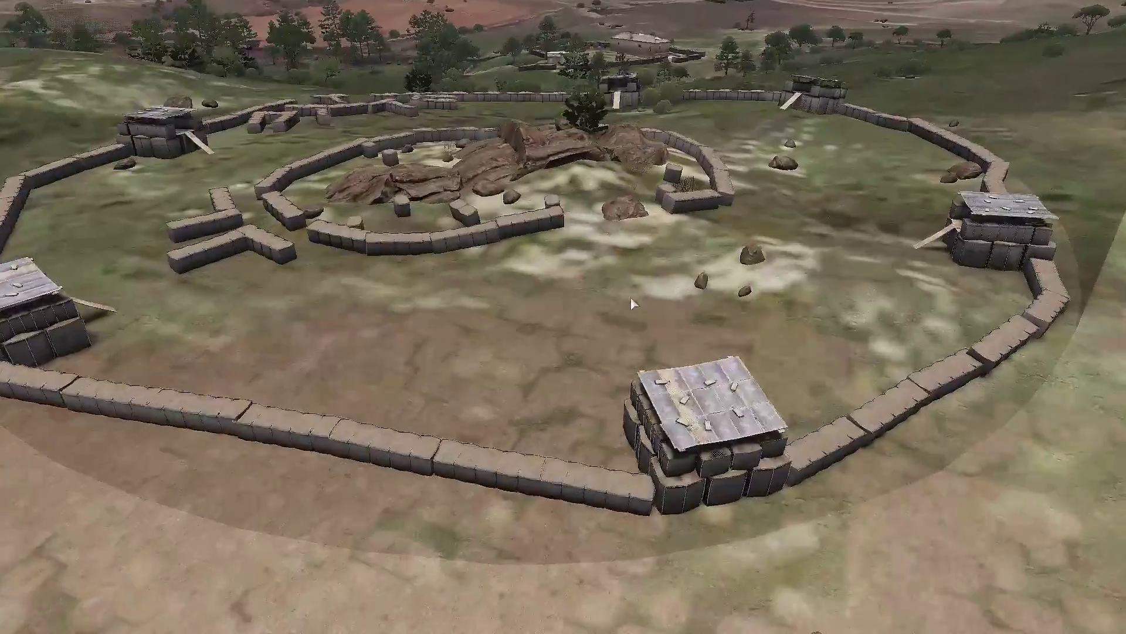
{"action": "key", "text": "d"}
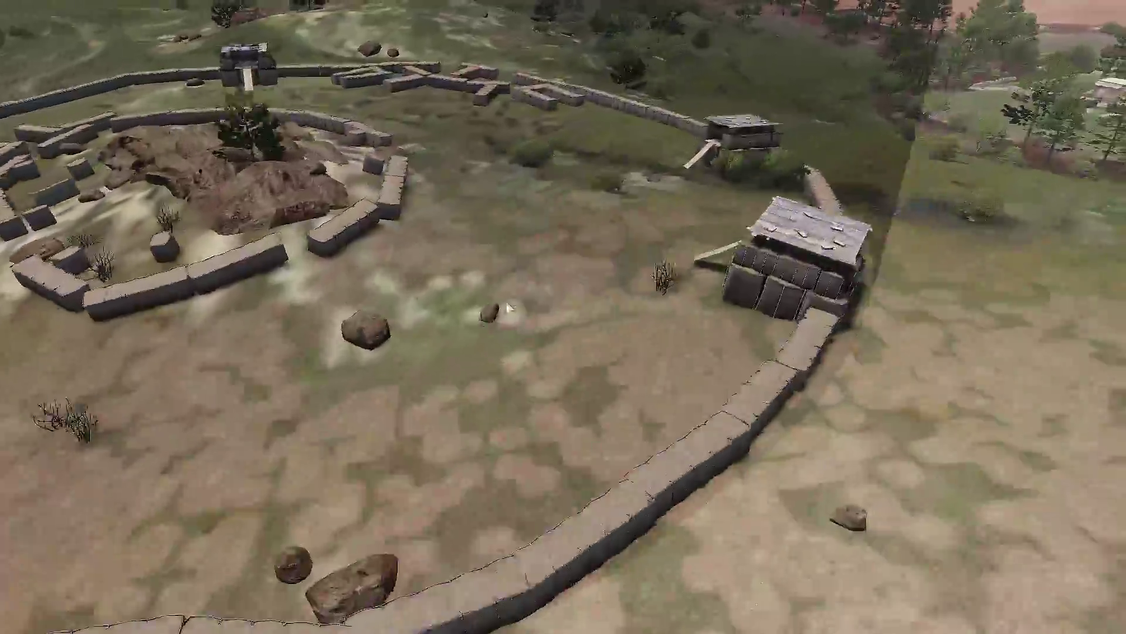
{"action": "key", "text": "d"}
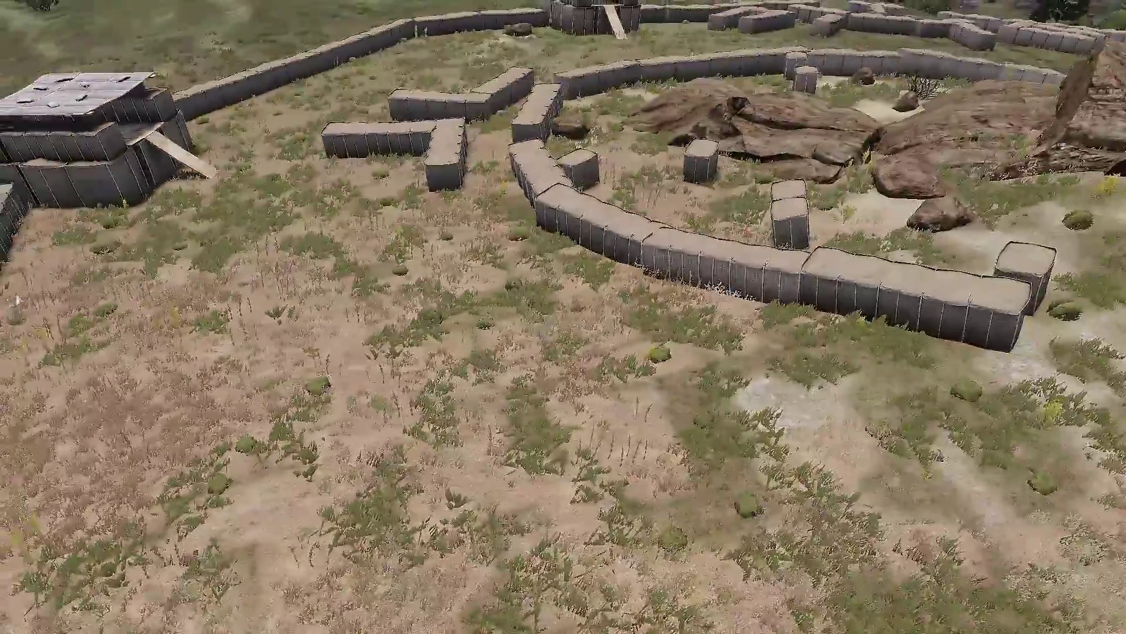
{"action": "key", "text": "w"}
{"action": "key", "text": "a"}
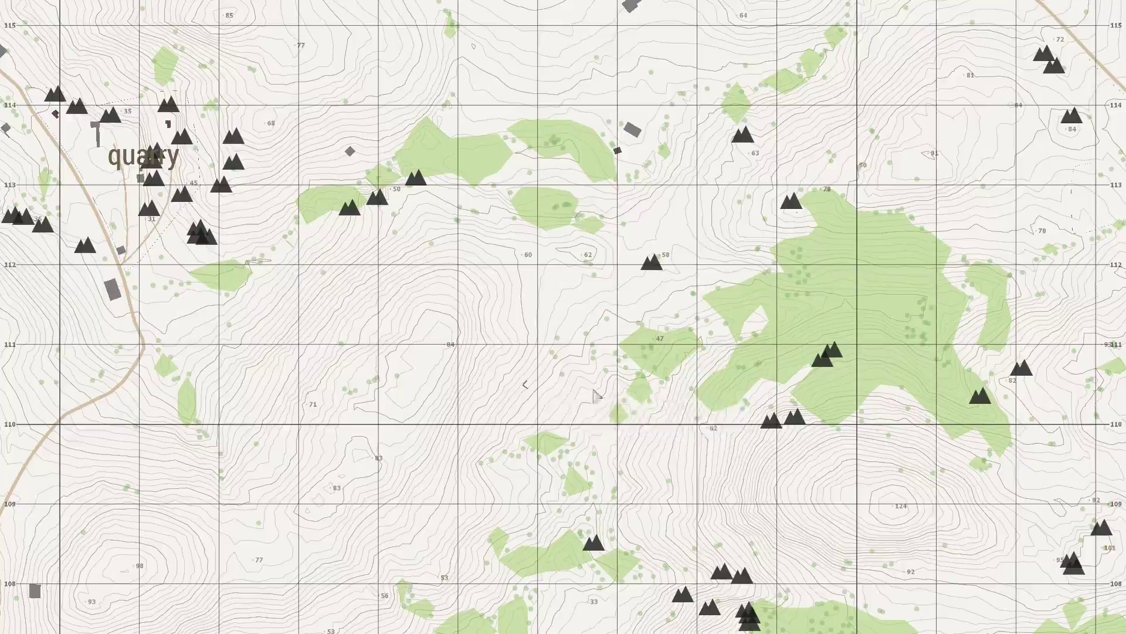
Step: View the two team start markers on the overview map and restore the editor interface, keeping Eden Editor open
{"action": "scroll", "coordinate": [583, 362], "scroll_direction": "down", "scroll_amount": 6}
{"action": "scroll", "coordinate": [594, 331], "scroll_direction": "down", "scroll_amount": 6}
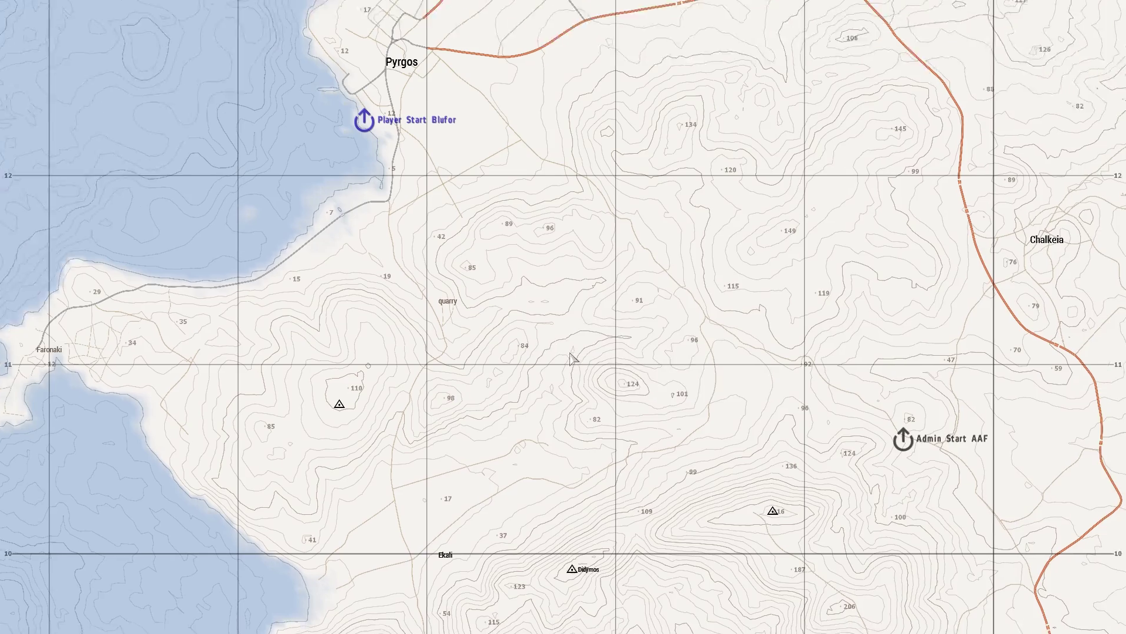
{"action": "scroll", "coordinate": [556, 378], "scroll_direction": "up", "scroll_amount": 6}
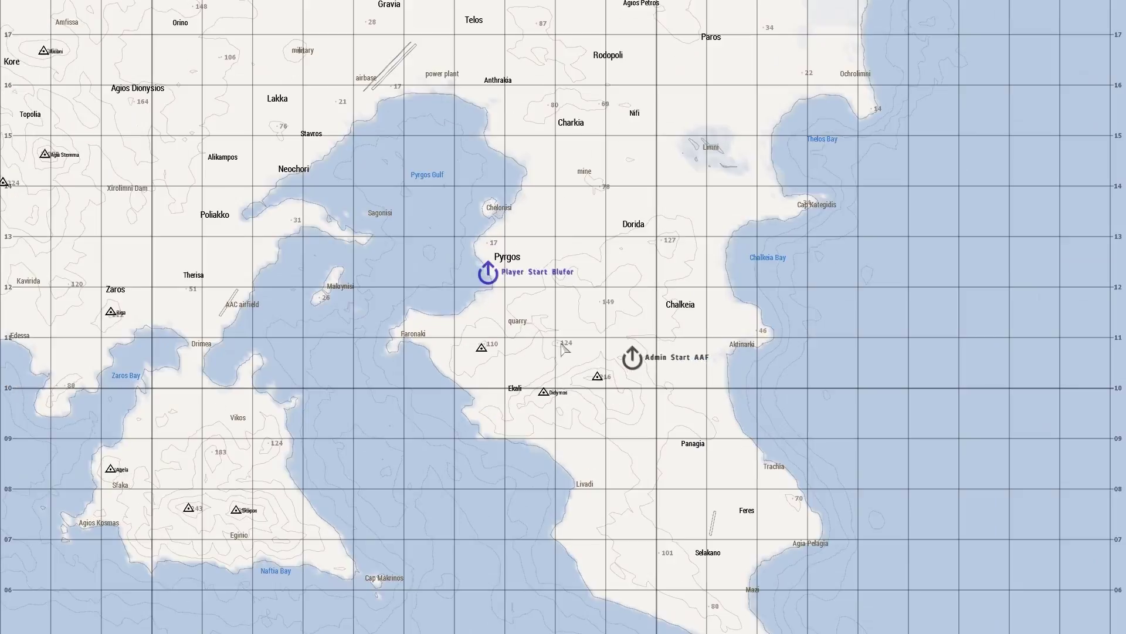
{"action": "key", "text": "Escape"}
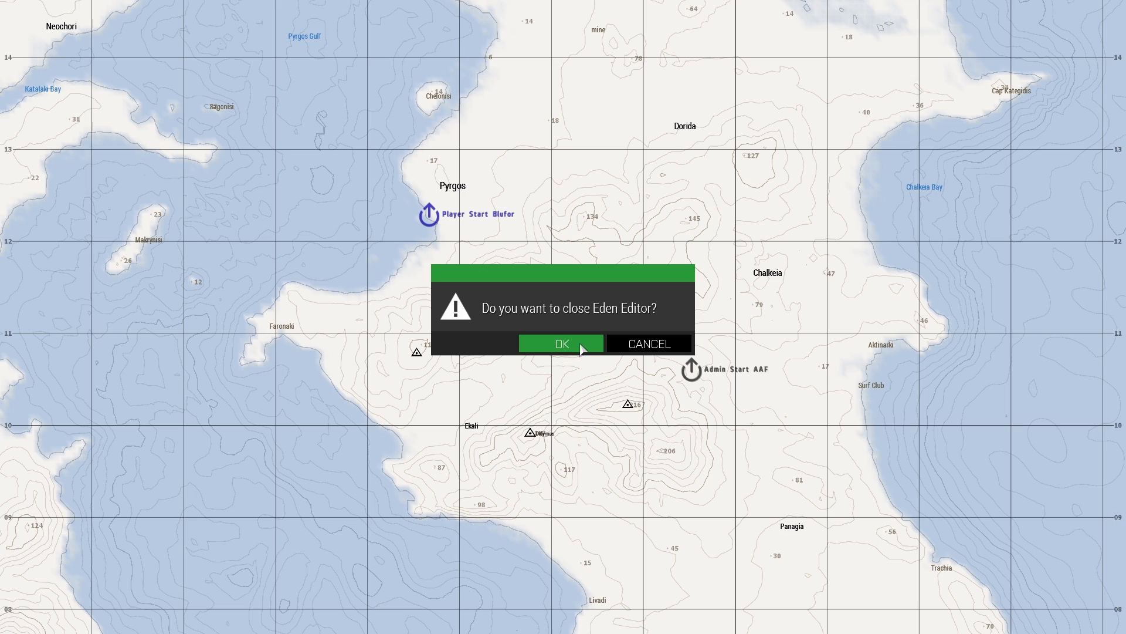
{"action": "left_click", "coordinate": [628, 348]}
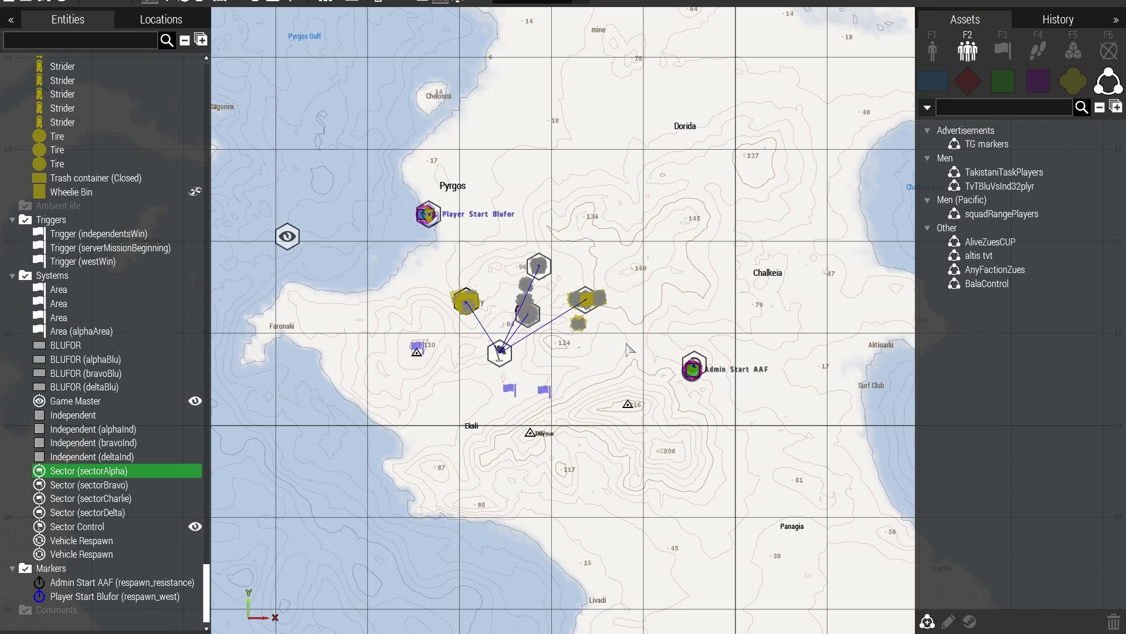
Step: Set the Bravo sector's Seize Reward to 0 and its Expression to "[_this select 1, 10] call bis_fnc_respawnTickets;", saving its attributes
{"action": "scroll", "coordinate": [495, 375], "scroll_direction": "up", "scroll_amount": 5}
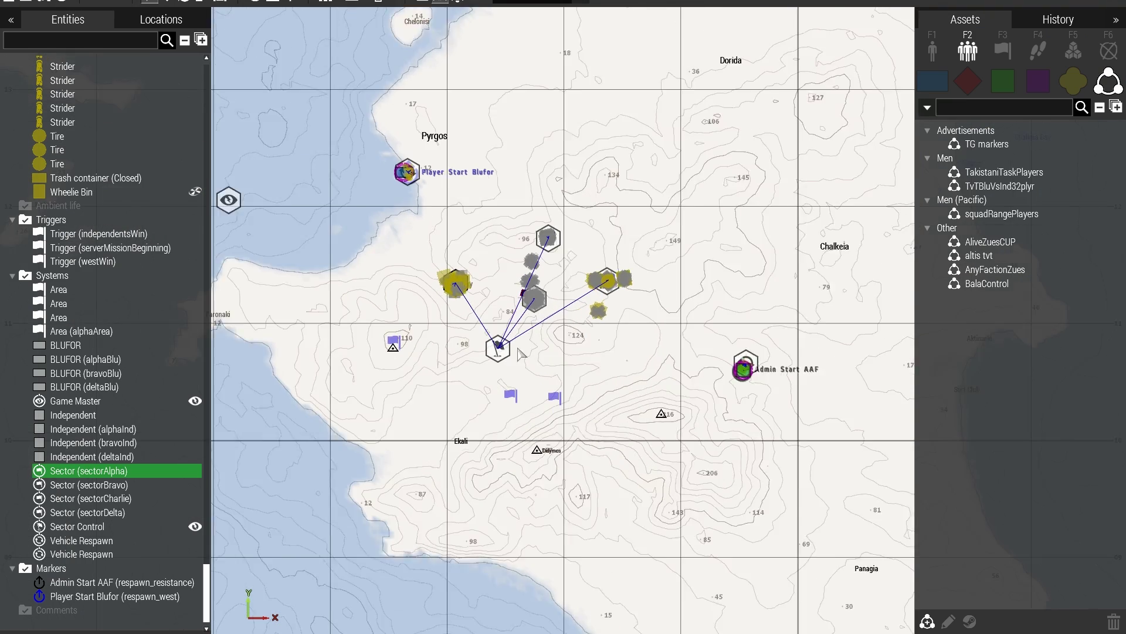
{"action": "scroll", "coordinate": [534, 284], "scroll_direction": "up", "scroll_amount": 3}
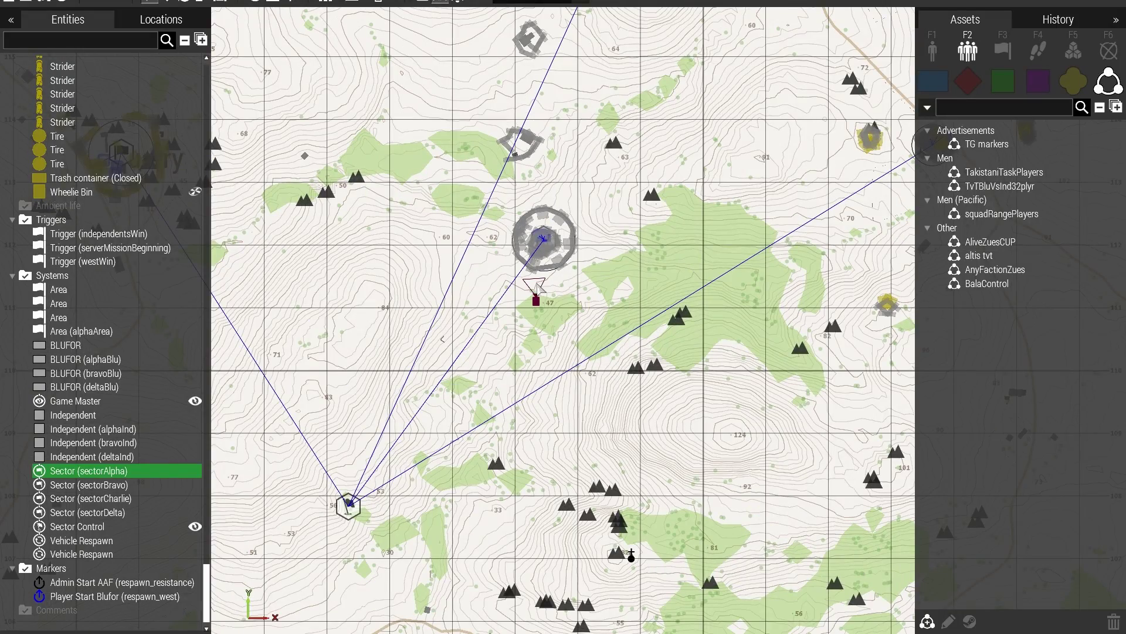
{"action": "scroll", "coordinate": [543, 236], "scroll_direction": "up", "scroll_amount": 5}
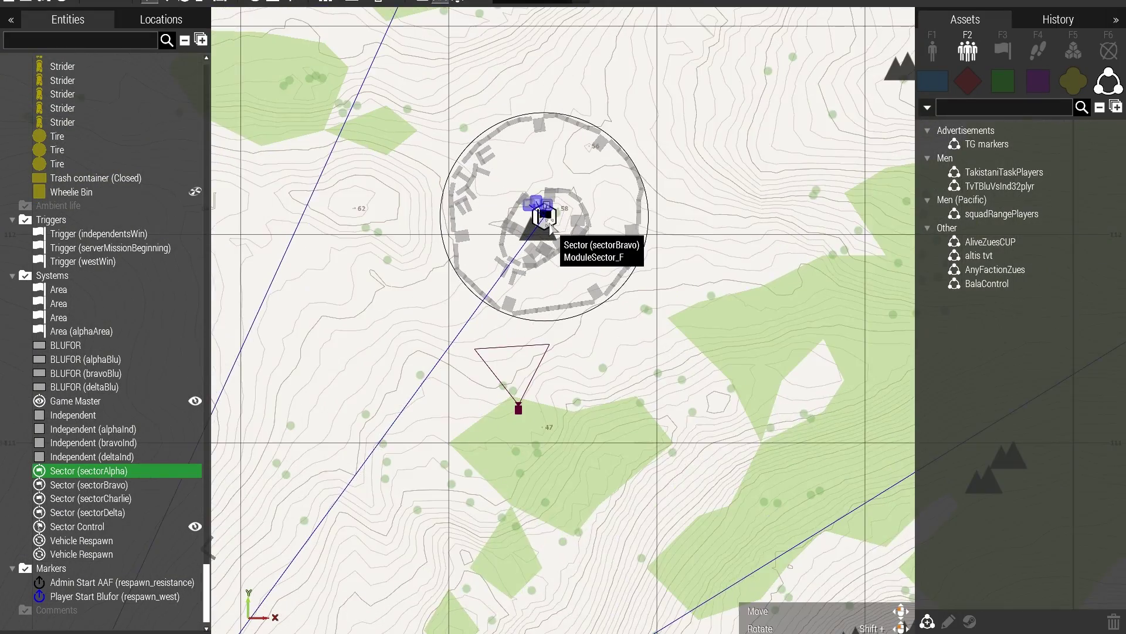
{"action": "double_click", "coordinate": [544, 218]}
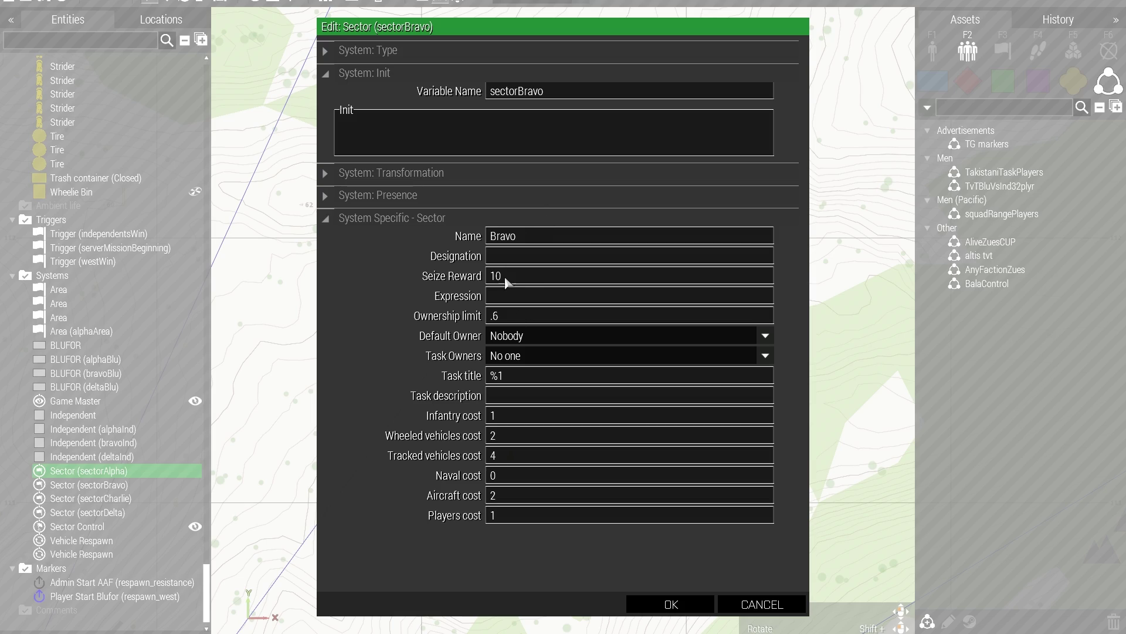
{"action": "type", "text": "0"}
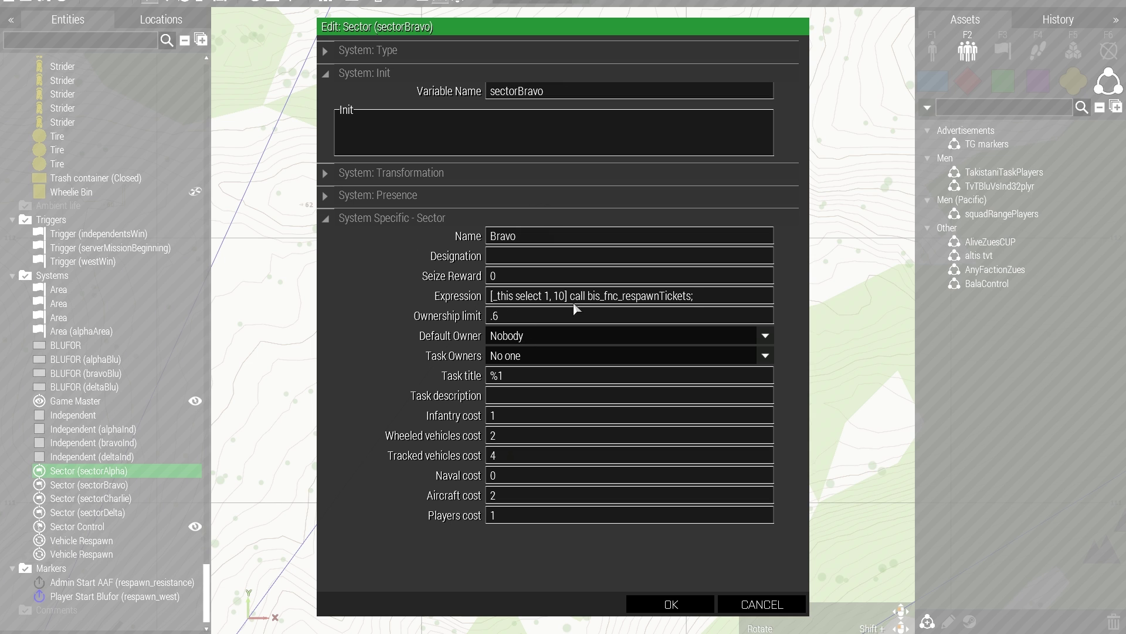
{"action": "left_click", "coordinate": [668, 605]}
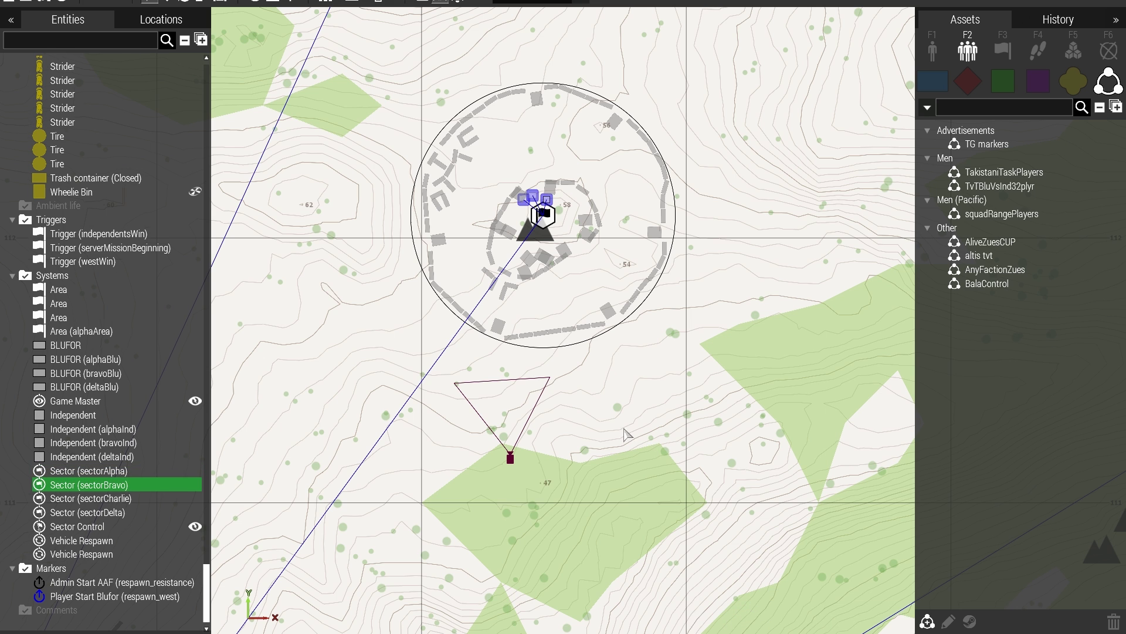
Step: Examine the Charlie sector's H-barrier compound around the radio tower in the 3D view
{"action": "scroll", "coordinate": [636, 420], "scroll_direction": "down", "scroll_amount": 6}
{"action": "right_click_drag", "start_coordinate": [664, 220], "coordinate": [627, 312]}
{"action": "scroll", "coordinate": [627, 312], "scroll_direction": "up", "scroll_amount": 3}
{"action": "scroll", "coordinate": [627, 317], "scroll_direction": "up", "scroll_amount": 3}
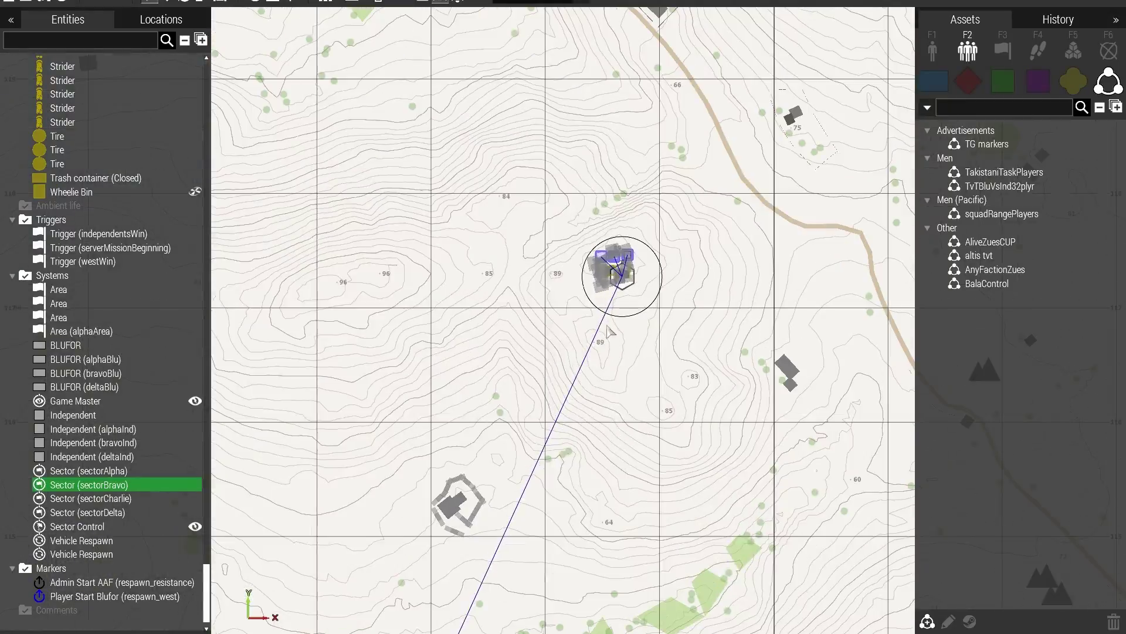
{"action": "key", "text": "m"}
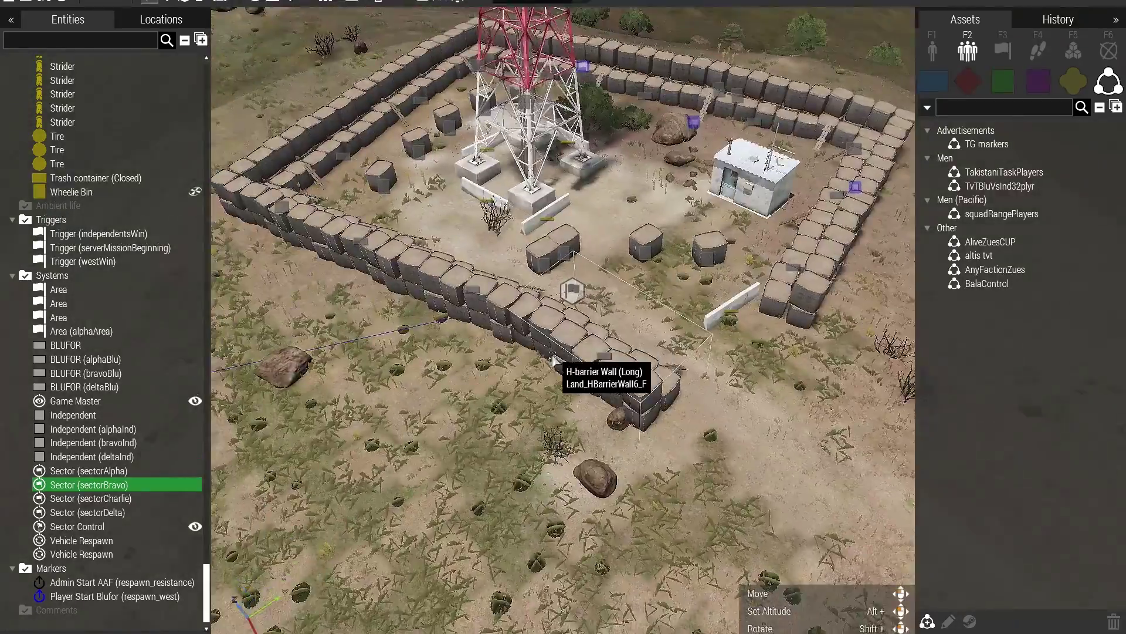
{"action": "key", "text": "s"}
{"action": "right_click_drag", "start_coordinate": [553, 360], "coordinate": [30, 310]}
{"action": "key", "text": "z"}
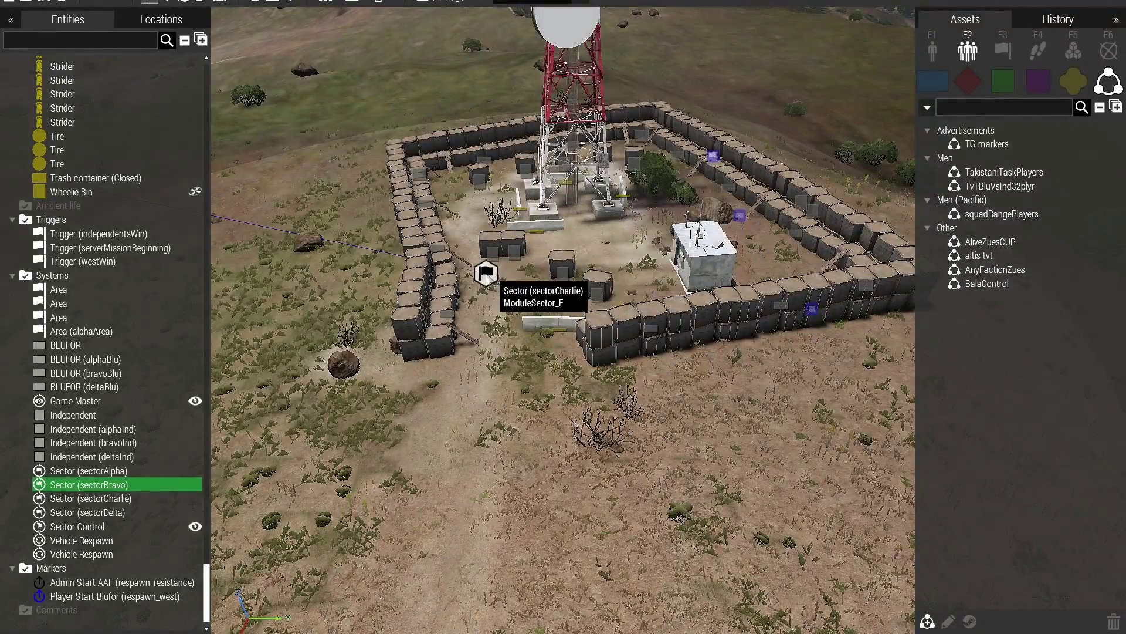
Step: Open the attributes of the Charlie sector, set its Seize Reward to 0 and save them
{"action": "double_click", "coordinate": [486, 274]}
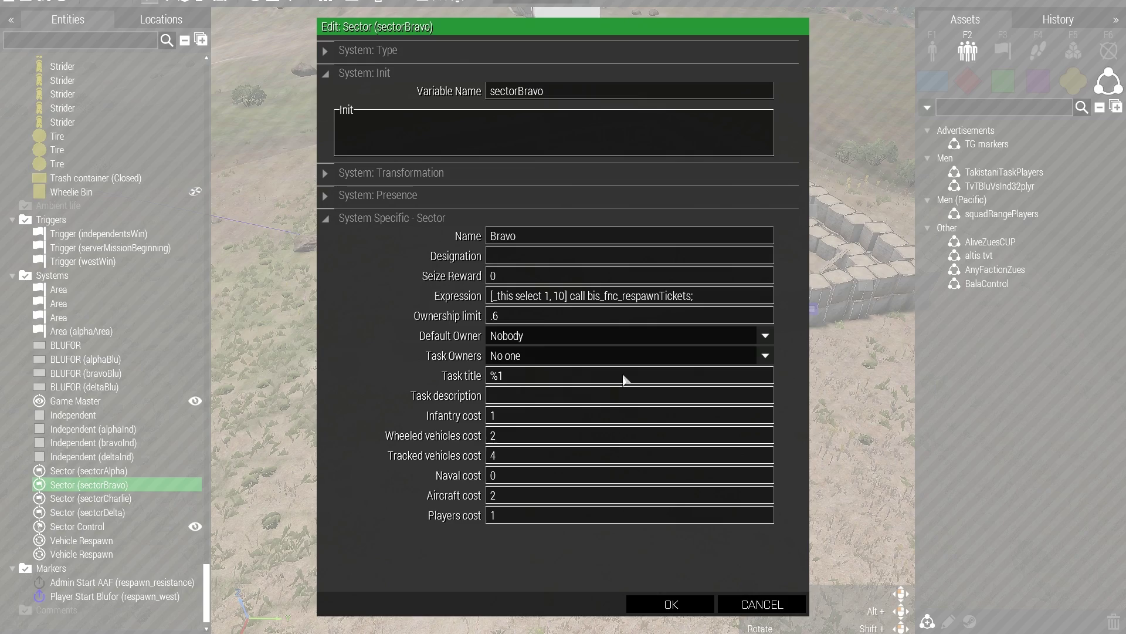
{"action": "left_click", "coordinate": [742, 608]}
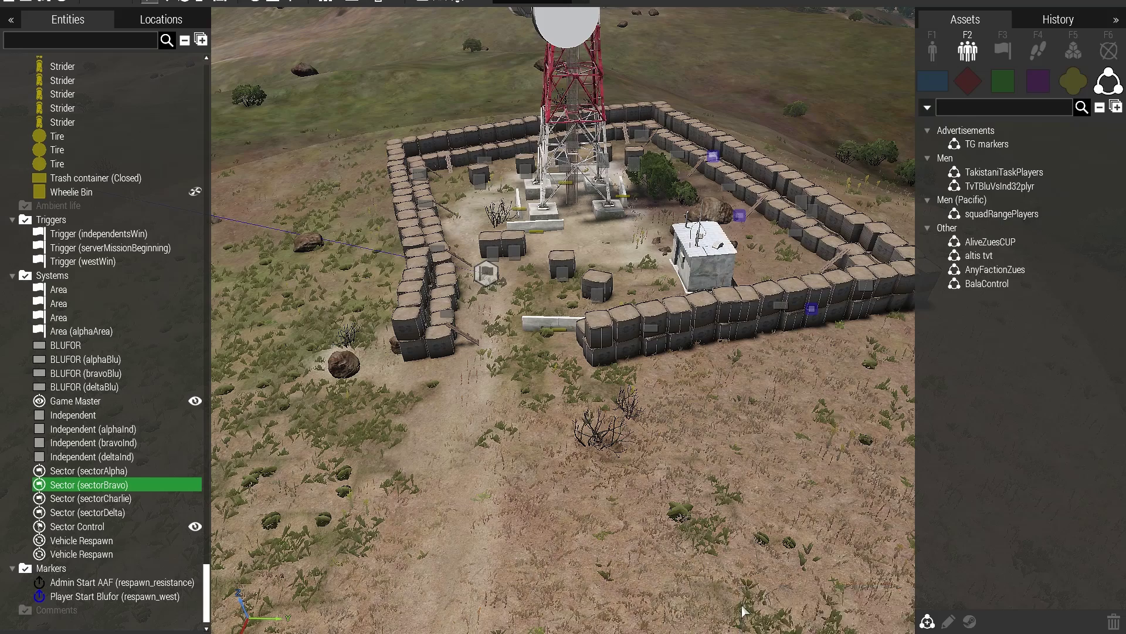
{"action": "double_click", "coordinate": [486, 273]}
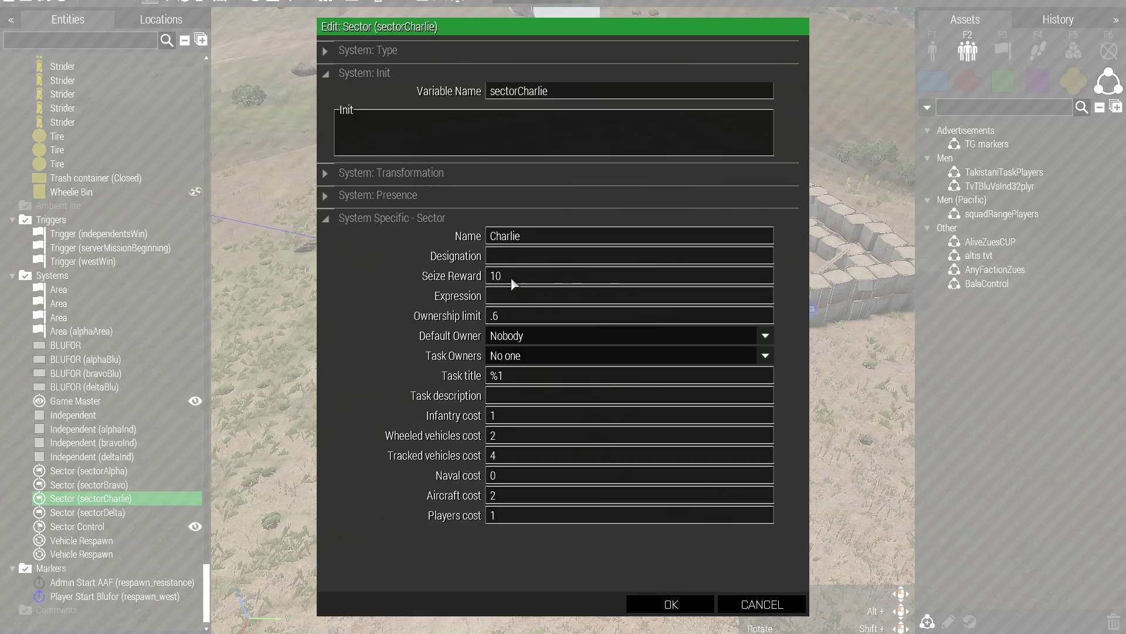
{"action": "type", "text": "0"}
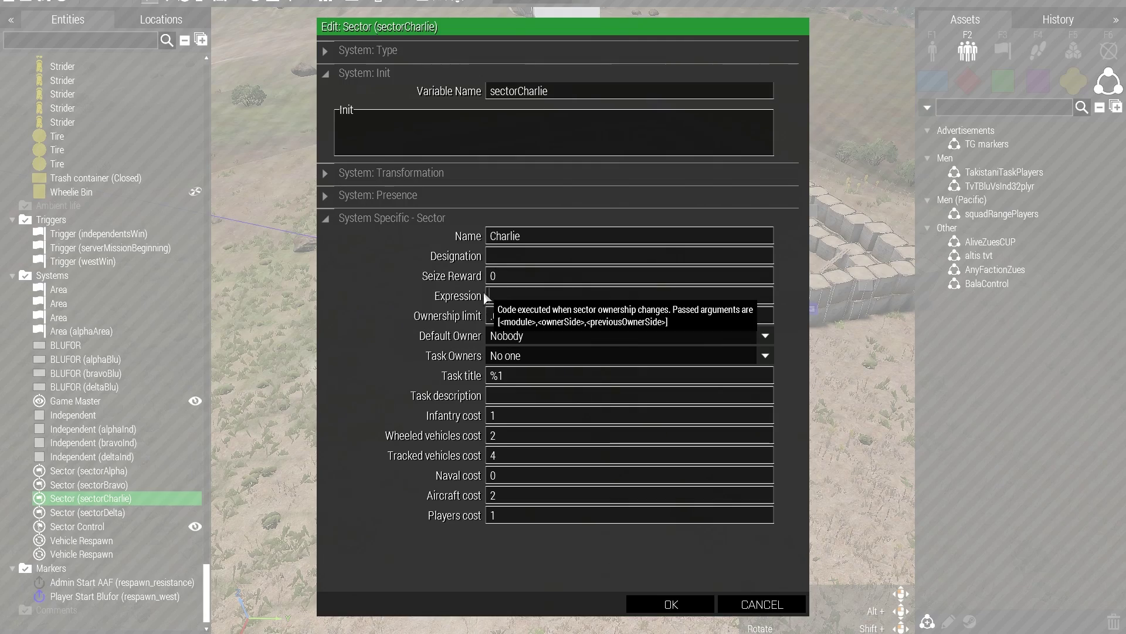
{"action": "left_click", "coordinate": [690, 605]}
Step: Locate the small sandbag bunker outpost beside the Delta sector on the map and examine it in the 3D view
{"action": "right_click_drag", "start_coordinate": [695, 565], "coordinate": [506, 510]}
{"action": "key", "text": "m"}
{"action": "scroll", "coordinate": [476, 442], "scroll_direction": "down", "scroll_amount": 3}
{"action": "right_click_drag", "start_coordinate": [574, 457], "coordinate": [403, 336]}
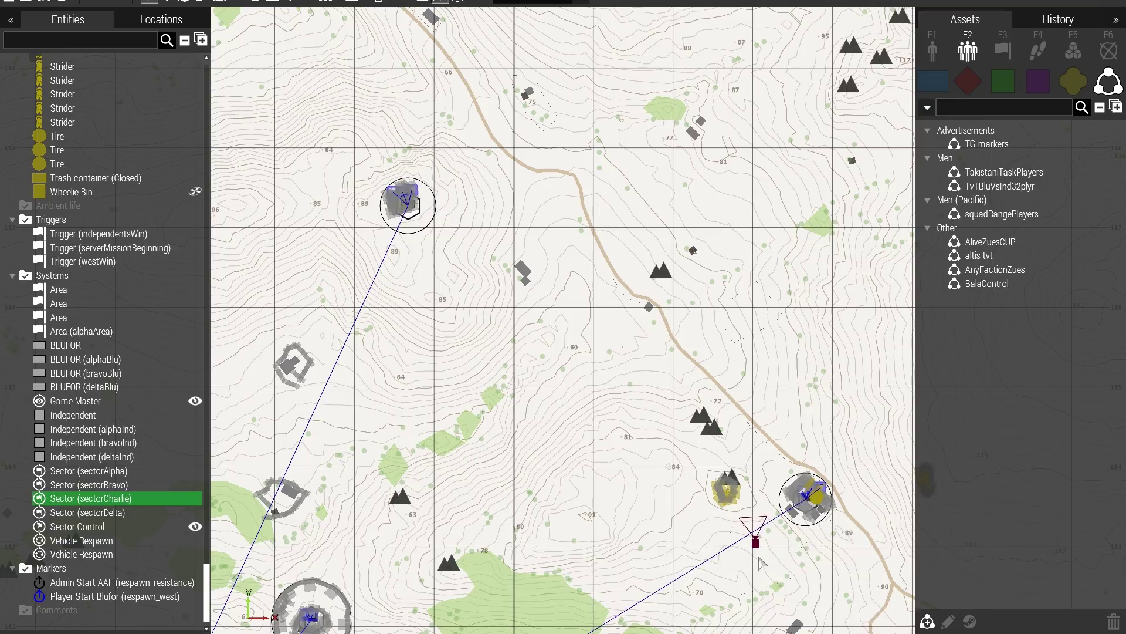
{"action": "key", "text": "m"}
{"action": "scroll", "coordinate": [746, 506], "scroll_direction": "up", "scroll_amount": 5}
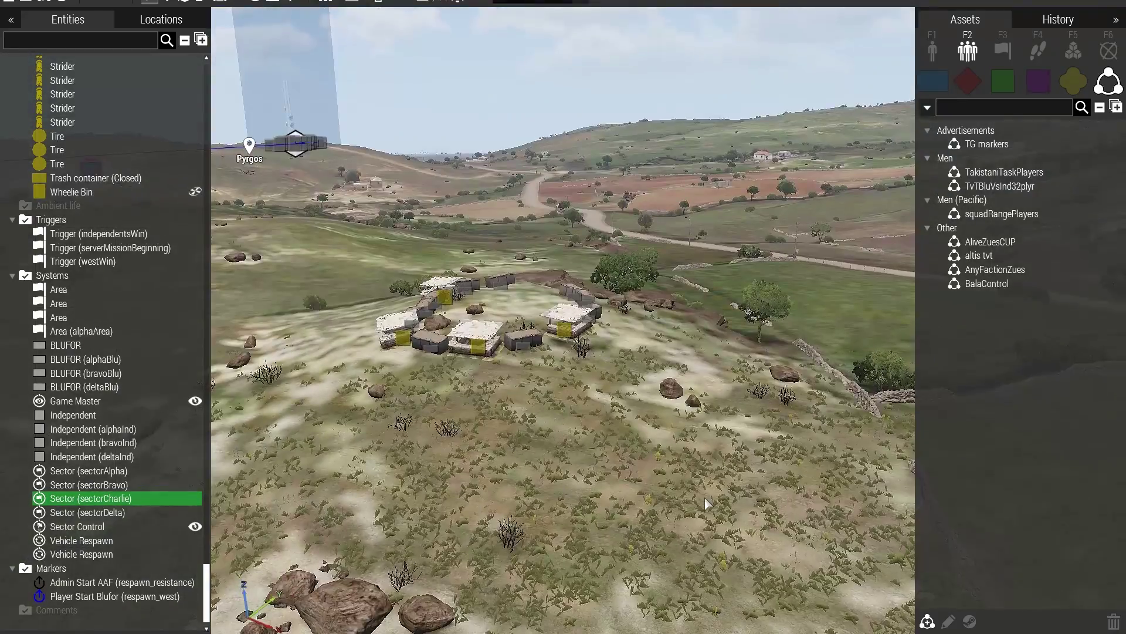
{"action": "scroll", "coordinate": [708, 502], "scroll_direction": "down", "scroll_amount": 5}
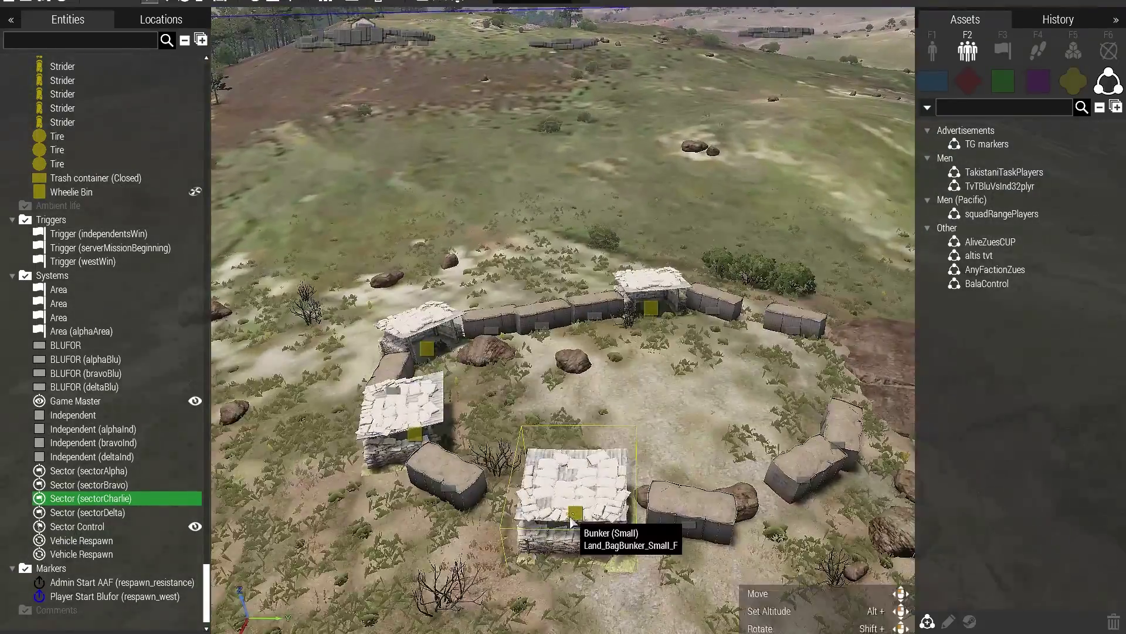
{"action": "scroll", "coordinate": [570, 519], "scroll_direction": "down", "scroll_amount": 3}
{"action": "key", "text": "d"}
{"action": "right_click_drag", "start_coordinate": [570, 519], "coordinate": [101, 541]}
Step: Examine the Delta sector's farm compound in the 3D view, including its buildings, H-barrier corridors and plank crossings on the road side
{"action": "key", "text": "w"}
{"action": "key", "text": "w"}
{"action": "key", "text": "w"}
{"action": "key", "text": "d"}
{"action": "key", "text": "w"}
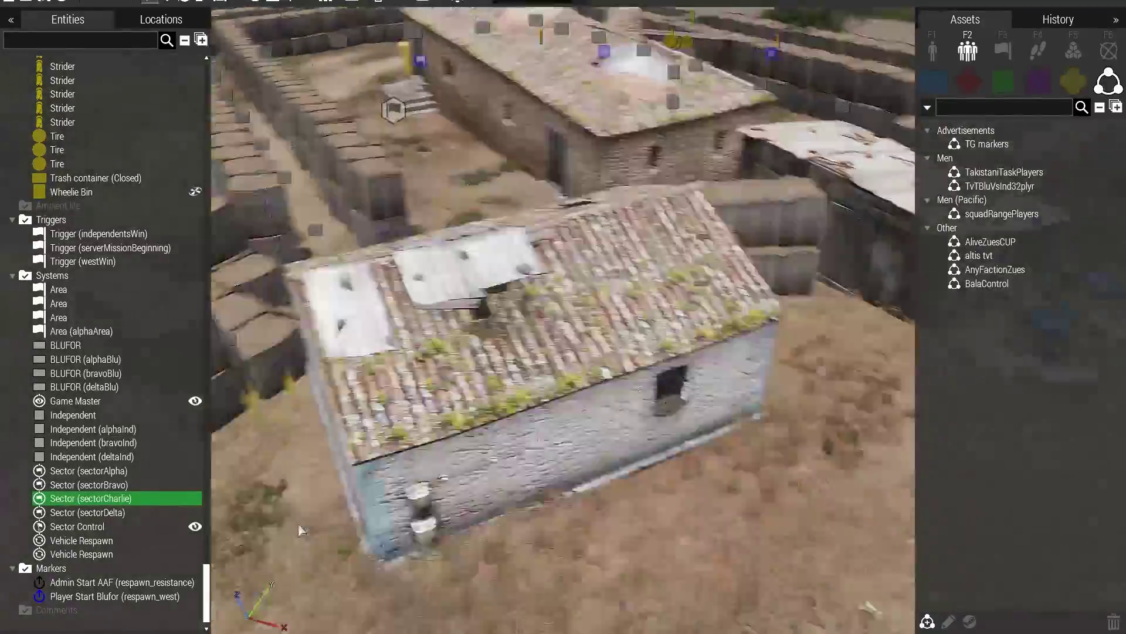
{"action": "key", "text": "s"}
{"action": "right_click_drag", "start_coordinate": [298, 524], "coordinate": [253, 580]}
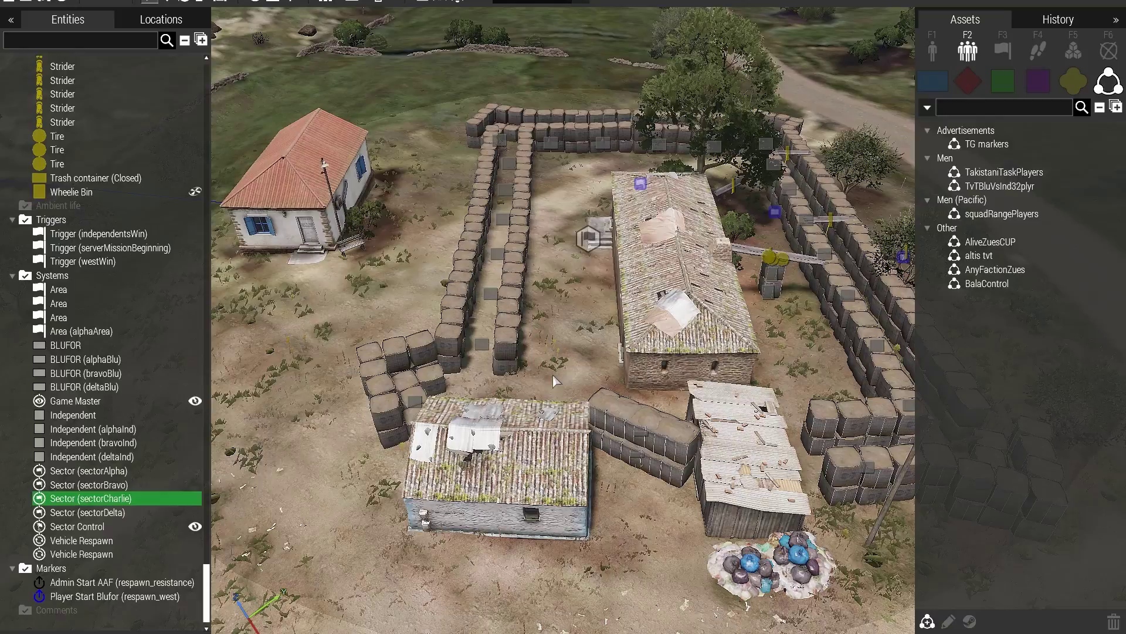
{"action": "key", "text": "w"}
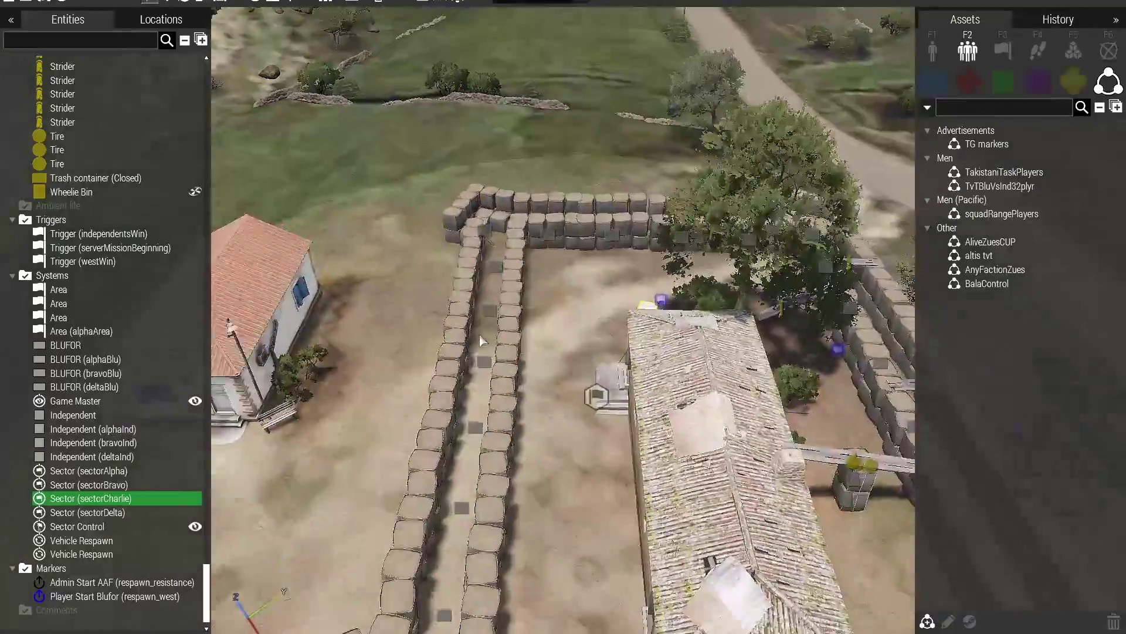
{"action": "key", "text": "d"}
{"action": "key", "text": "s"}
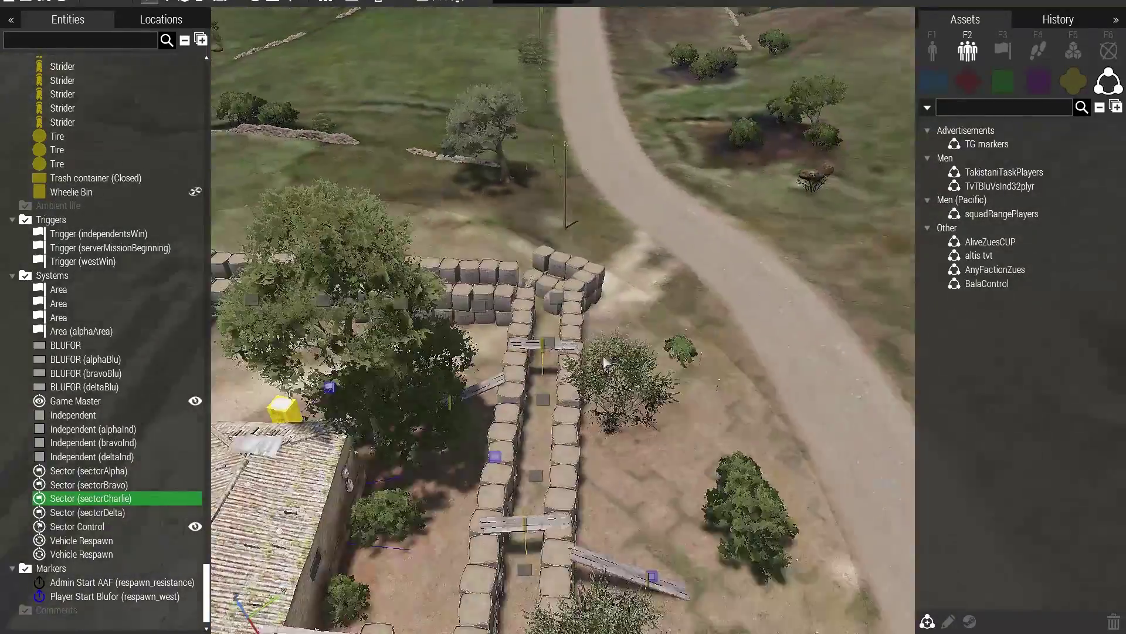
{"action": "key", "text": "w"}
{"action": "key", "text": "w"}
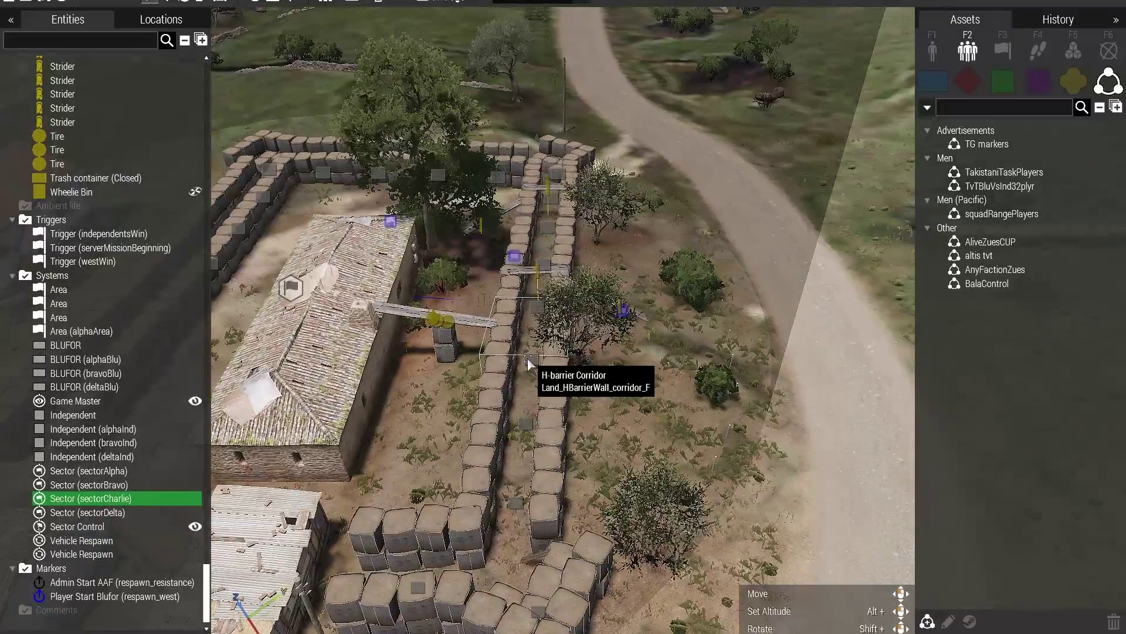
{"action": "key", "text": "s"}
{"action": "right_click_drag", "start_coordinate": [517, 545], "coordinate": [524, 525]}
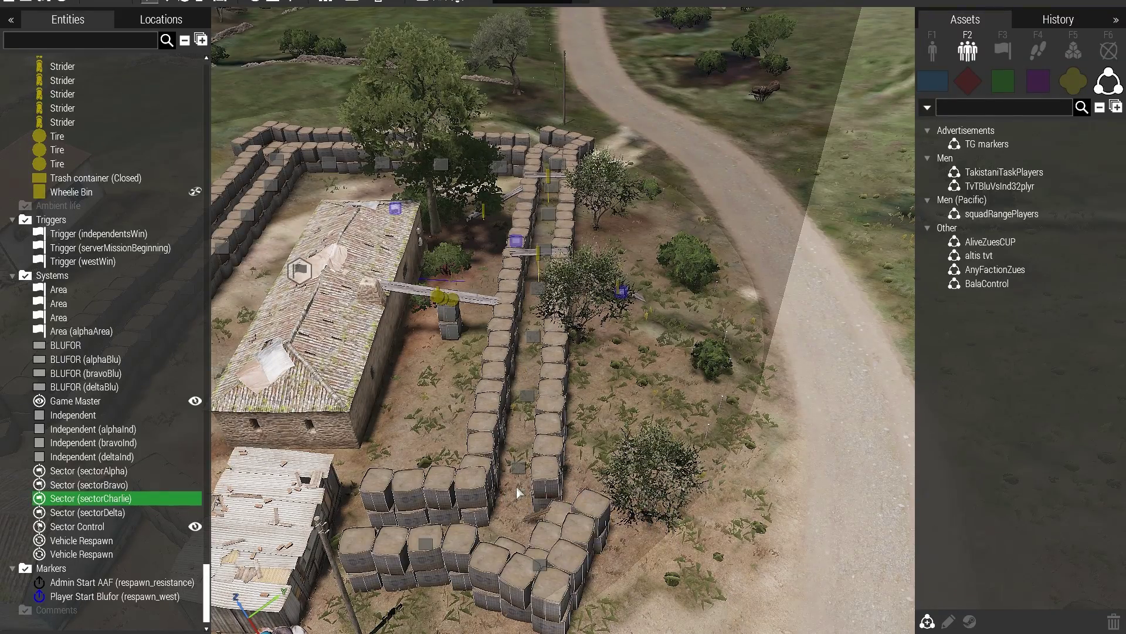
{"action": "key", "text": "w"}
{"action": "key", "text": "d"}
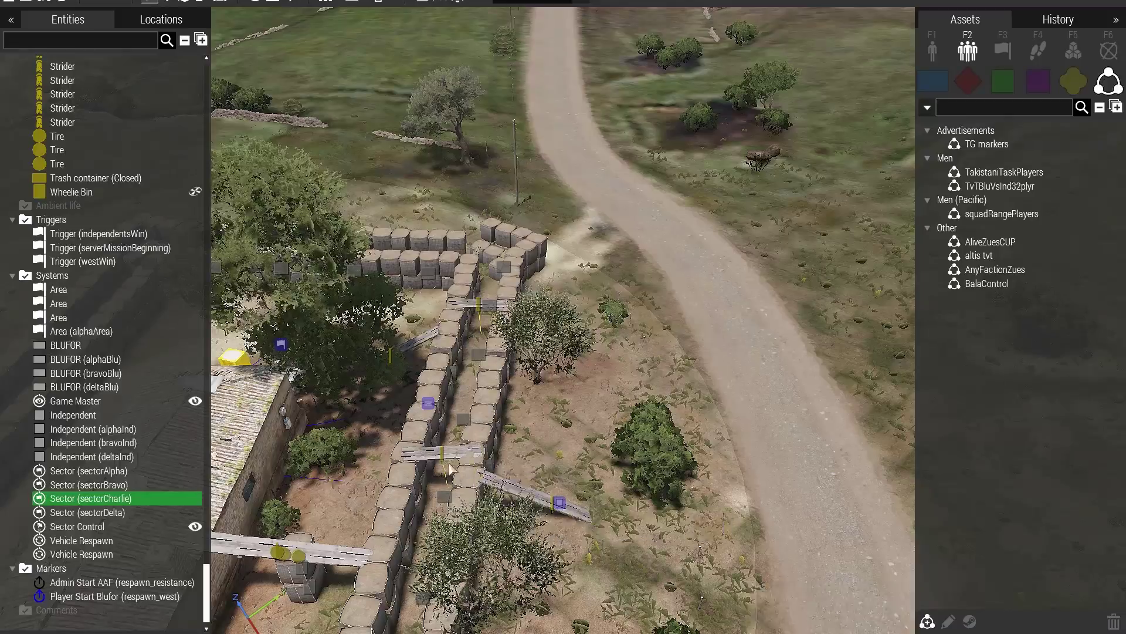
{"action": "key", "text": "s"}
{"action": "key", "text": "a"}
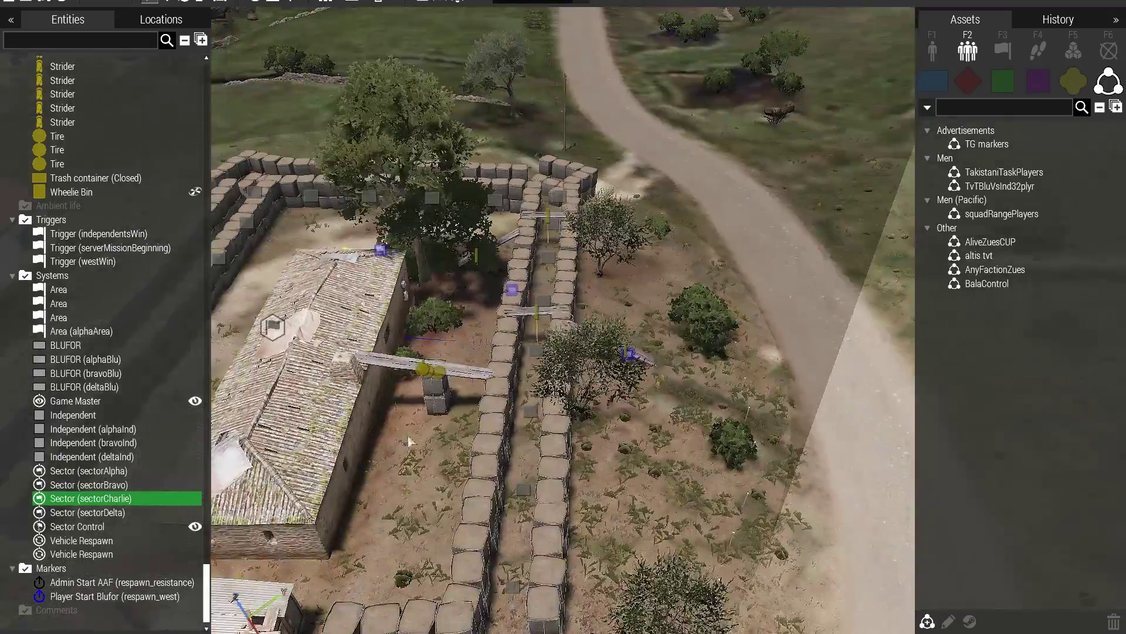
{"action": "key", "text": "w"}
{"action": "key", "text": "s"}
{"action": "key", "text": "a"}
{"action": "key", "text": "w"}
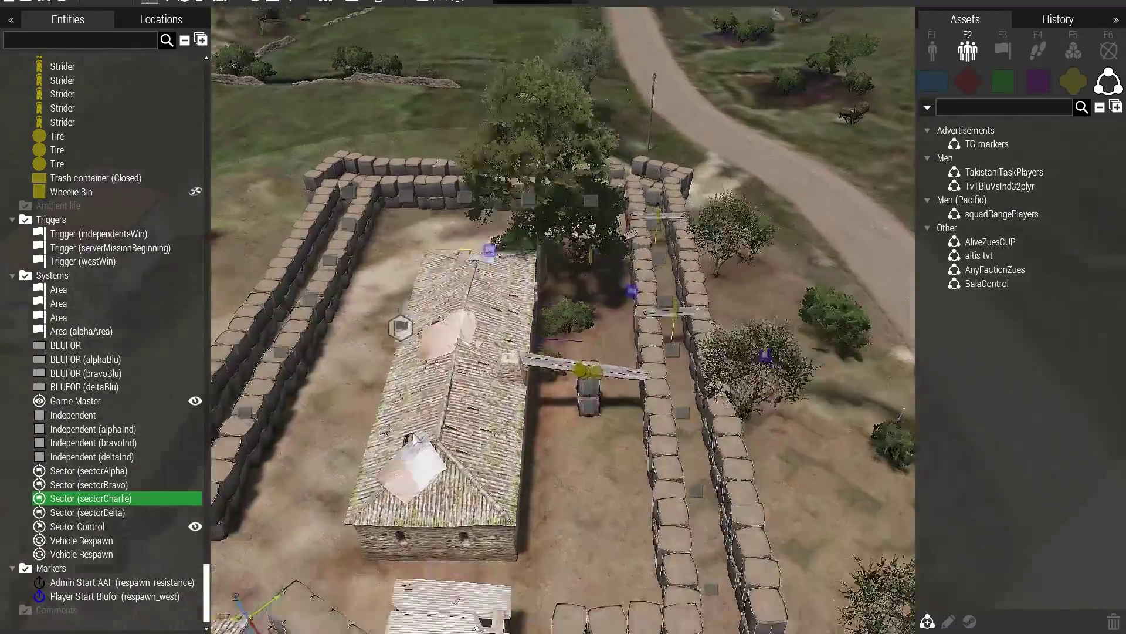
{"action": "key", "text": "d"}
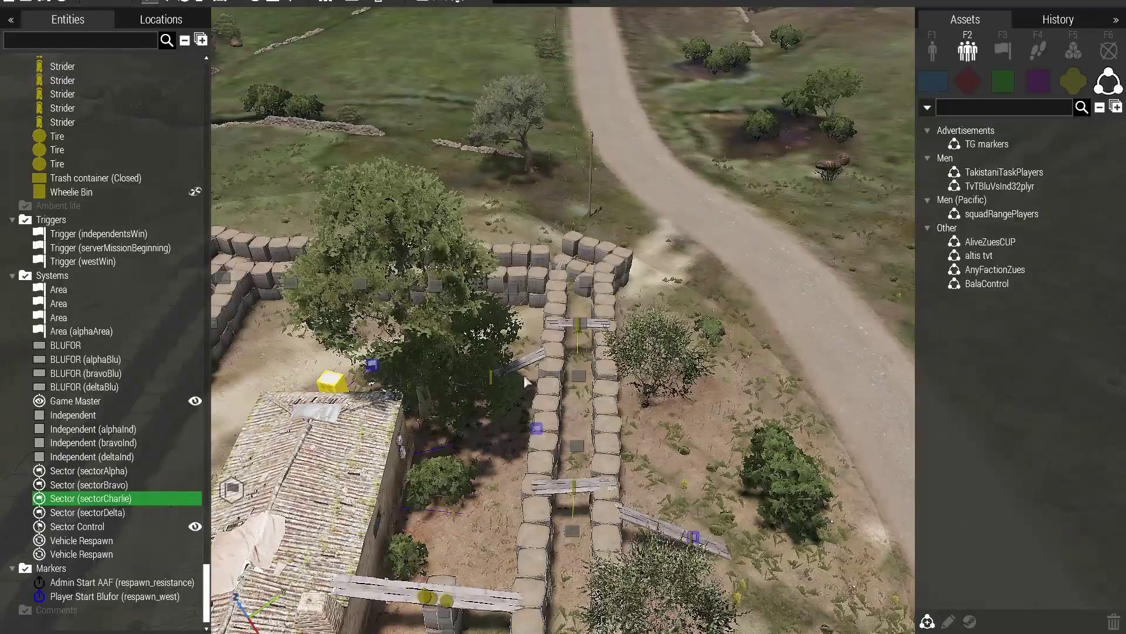
{"action": "key", "text": "s"}
{"action": "key", "text": "a"}
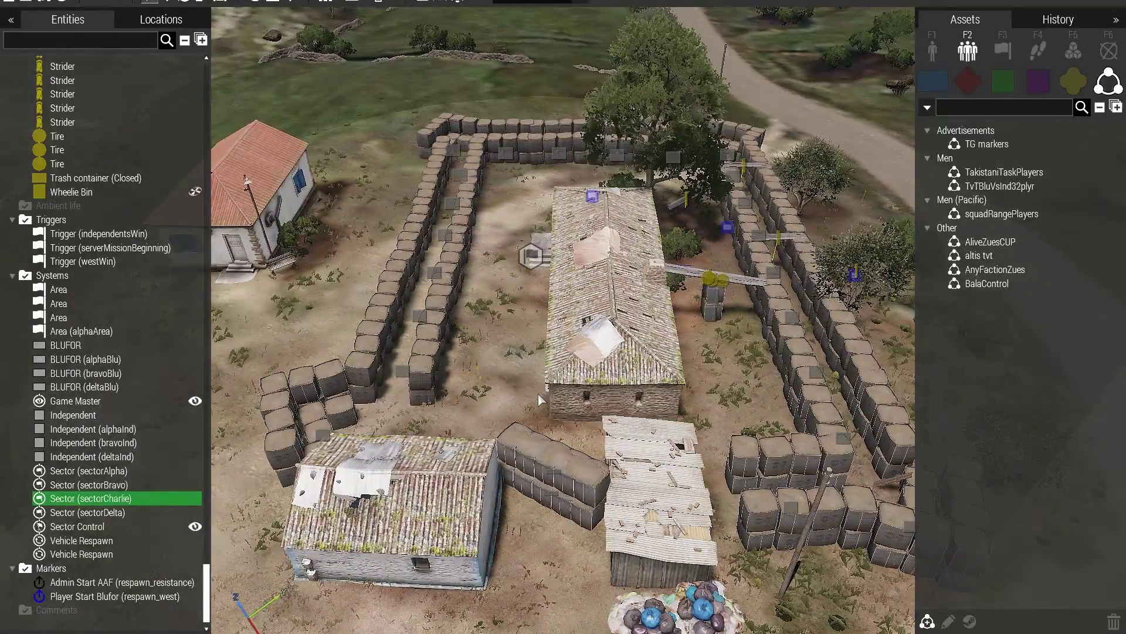
Step: Open the attributes of the Delta sector, set its Seize Reward to 0 and save them
{"action": "key", "text": "a"}
{"action": "key", "text": "s"}
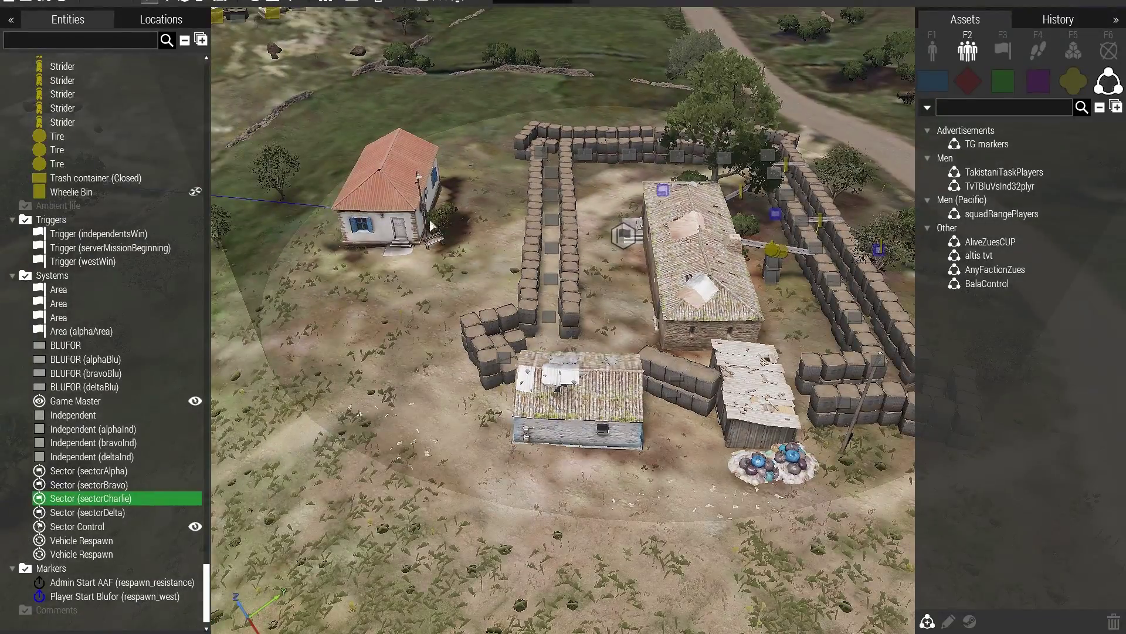
{"action": "key", "text": "s"}
{"action": "key", "text": "d"}
{"action": "key", "text": "q"}
{"action": "key", "text": "w"}
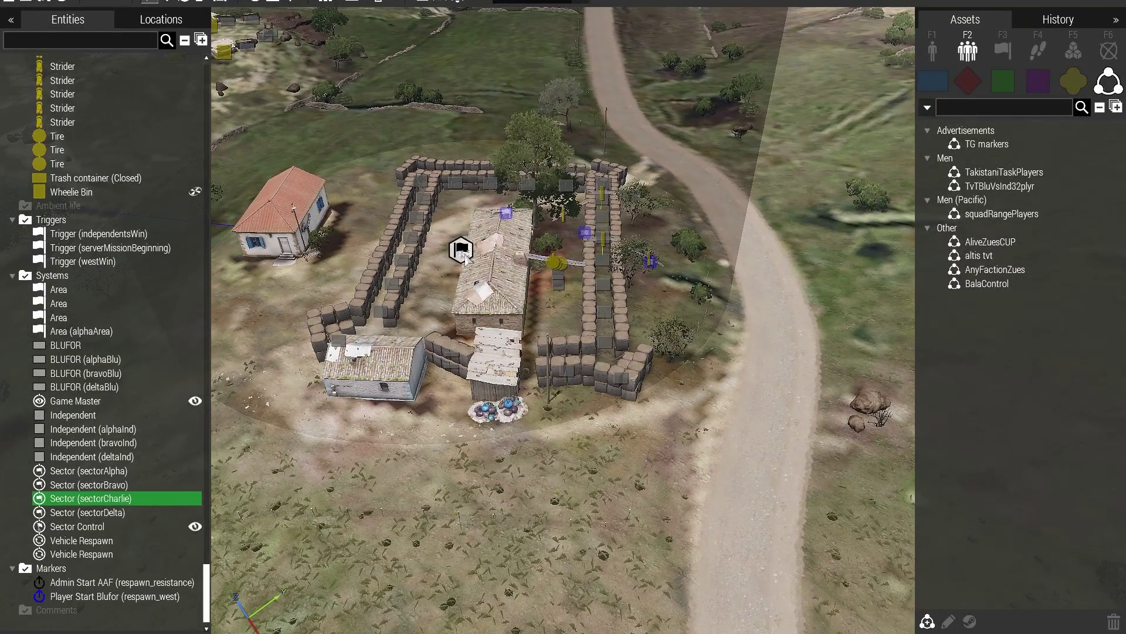
{"action": "double_click", "coordinate": [461, 250]}
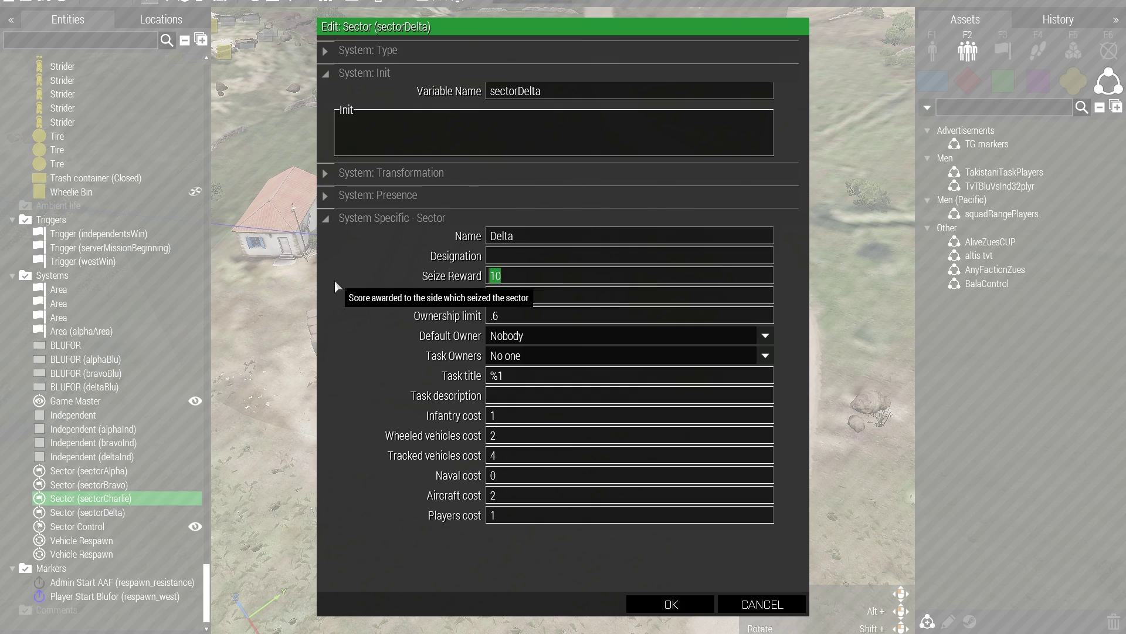
{"action": "type", "text": "0"}
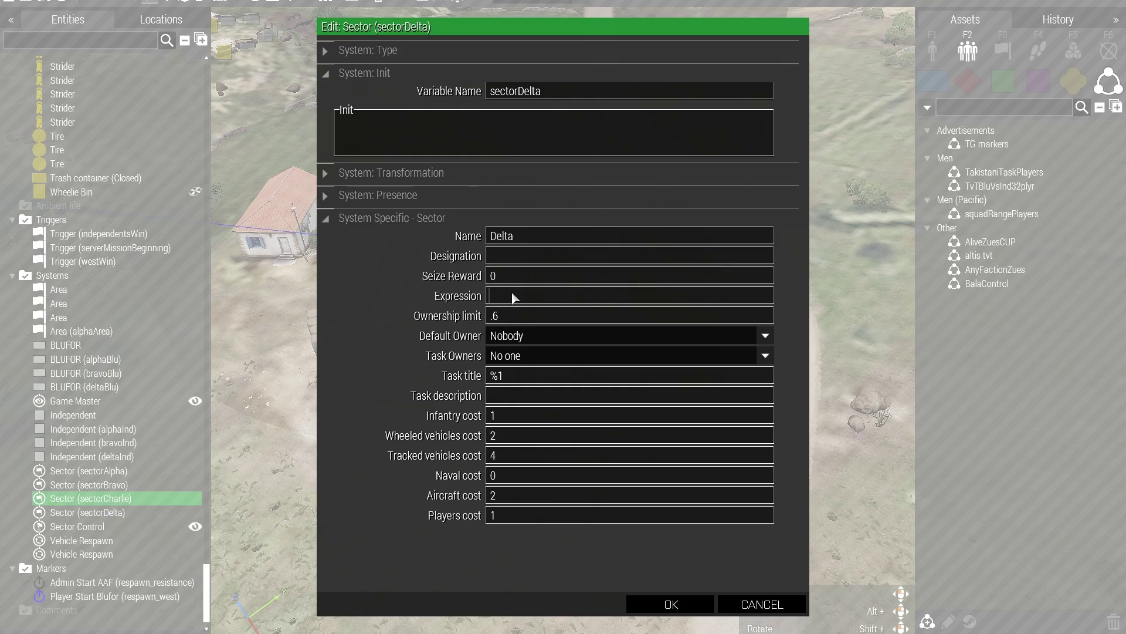
{"action": "left_click", "coordinate": [653, 600]}
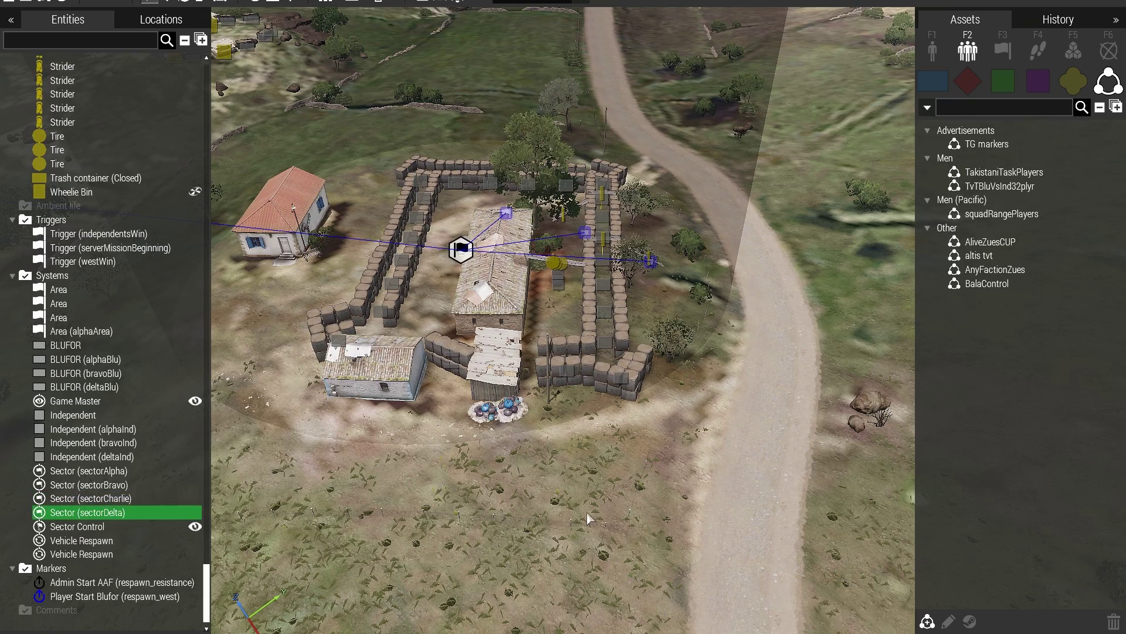
Step: Save the scenario and view the four sectors between both team starts on the map
{"action": "scroll", "coordinate": [590, 519], "scroll_direction": "down", "scroll_amount": 10}
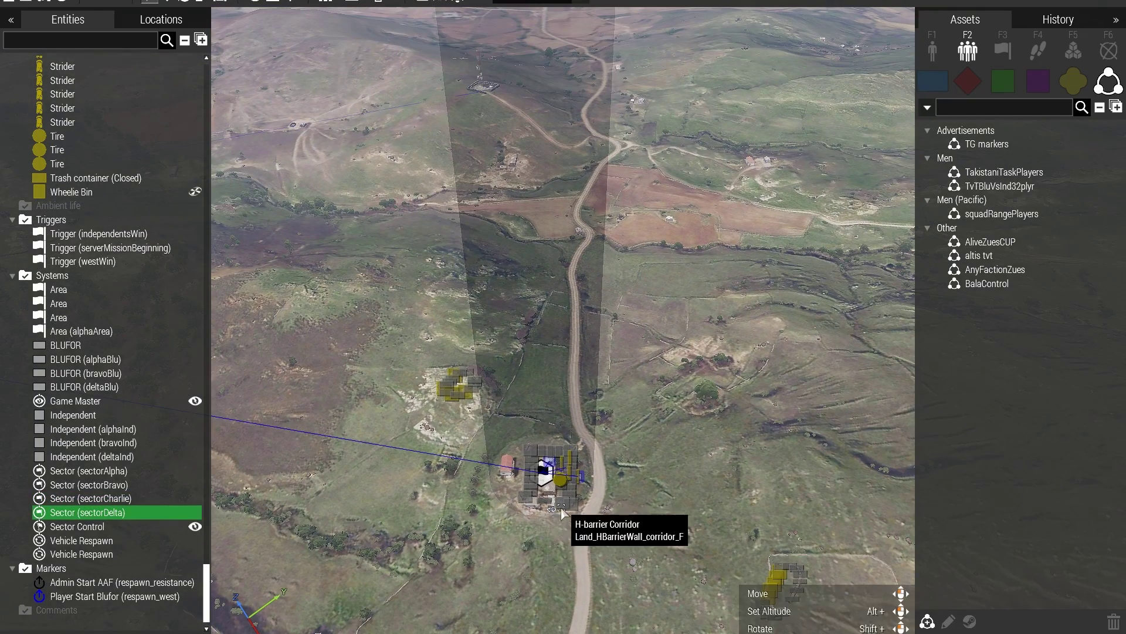
{"action": "left_click", "coordinate": [46, 5]}
{"action": "key", "text": "m"}
{"action": "scroll", "coordinate": [441, 340], "scroll_direction": "up", "scroll_amount": 5}
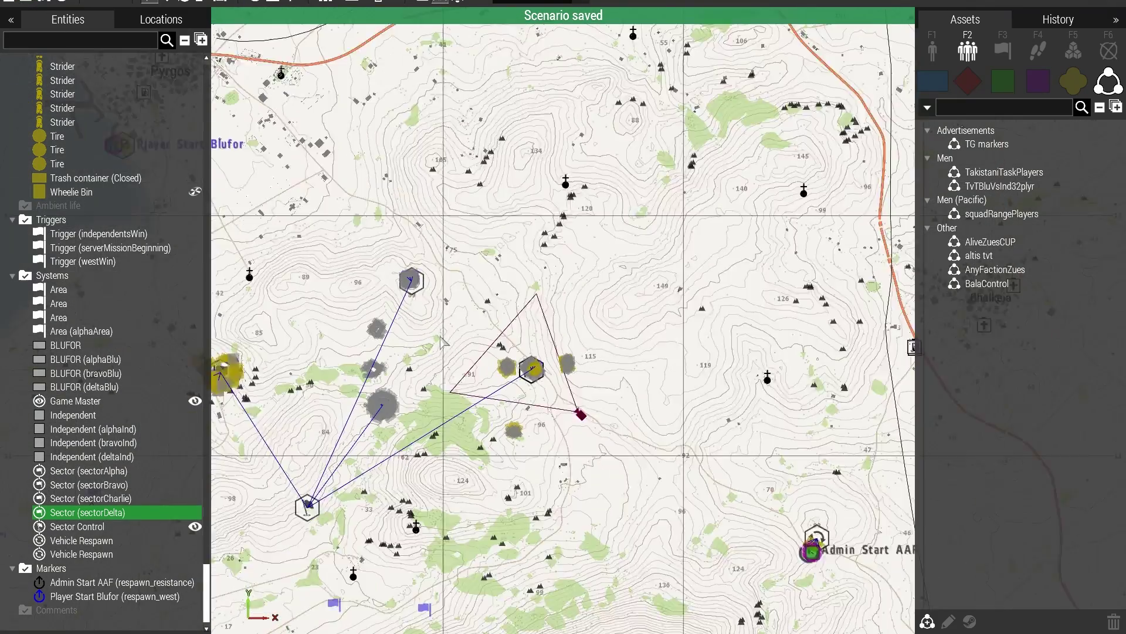
{"action": "scroll", "coordinate": [441, 337], "scroll_direction": "down", "scroll_amount": 2}
{"action": "right_click_drag", "start_coordinate": [401, 367], "coordinate": [460, 329]}
{"action": "right_click_drag", "start_coordinate": [378, 341], "coordinate": [416, 262]}
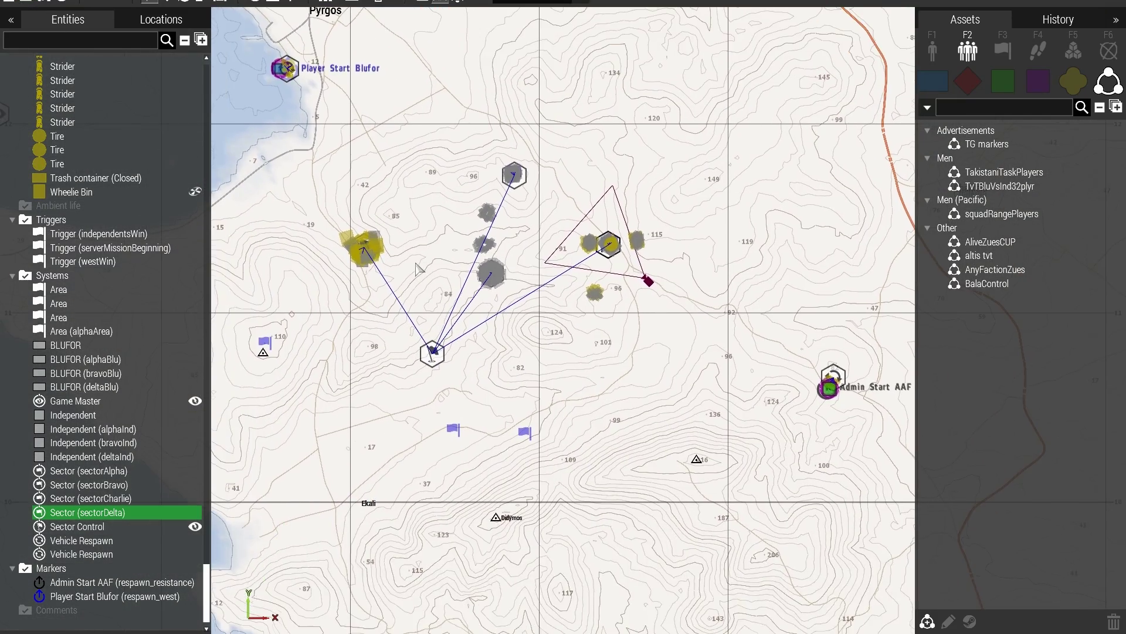
Step: Select every entity of the scenario, including both team starts, the four sectors, triggers and markers
{"action": "scroll", "coordinate": [420, 270], "scroll_direction": "down", "scroll_amount": 3}
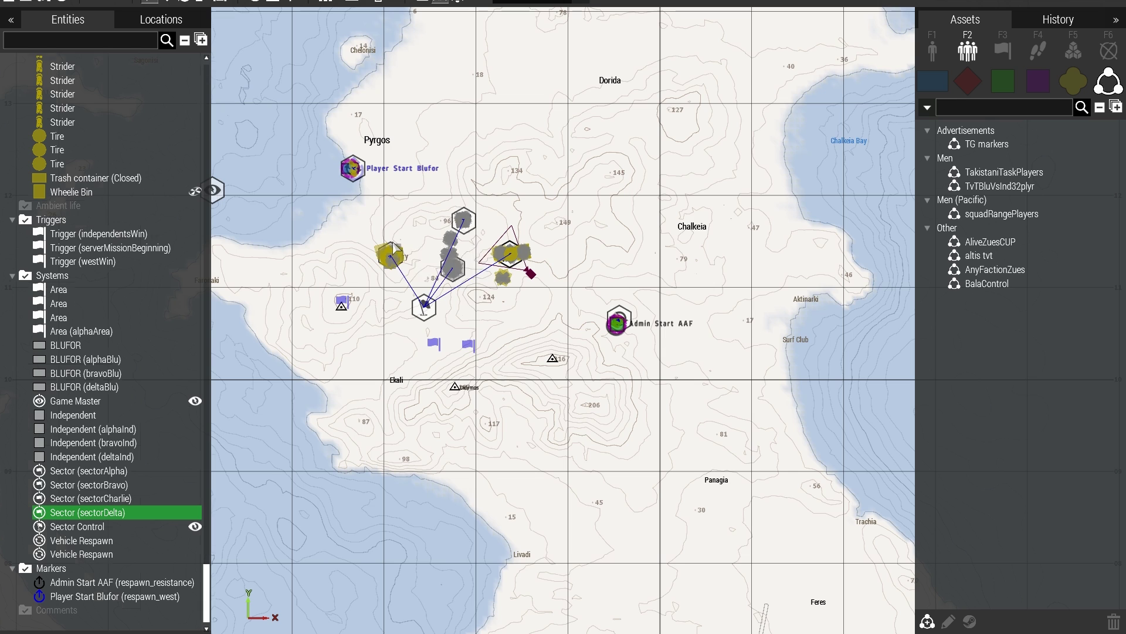
{"action": "scroll", "coordinate": [590, 234], "scroll_direction": "down", "scroll_amount": 1}
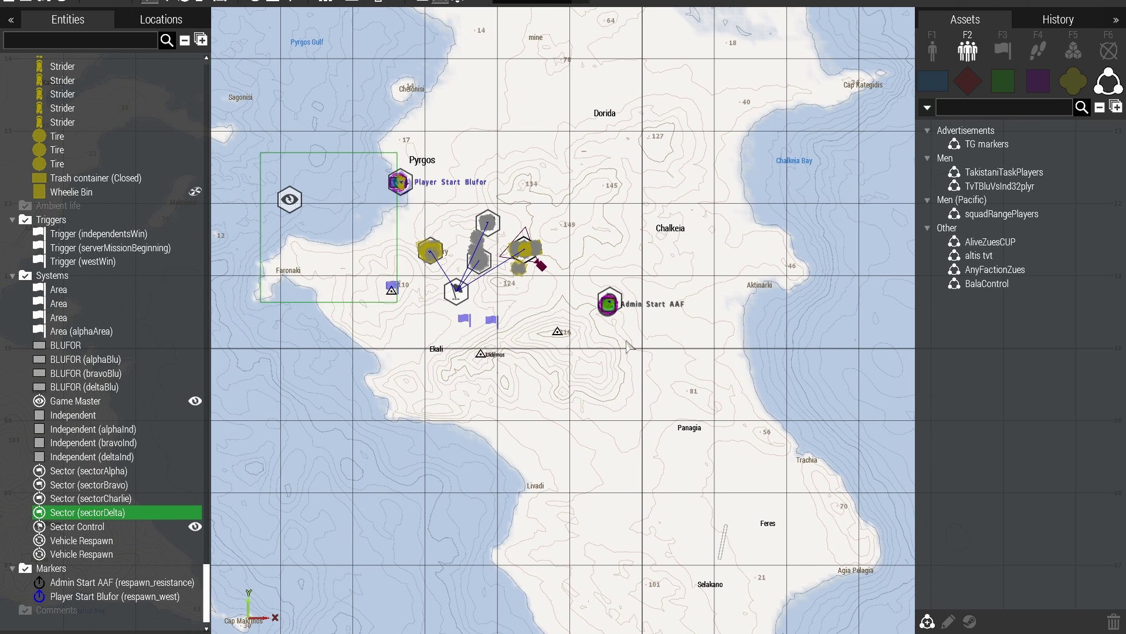
{"action": "left_click_drag", "start_coordinate": [628, 347], "coordinate": [711, 355]}
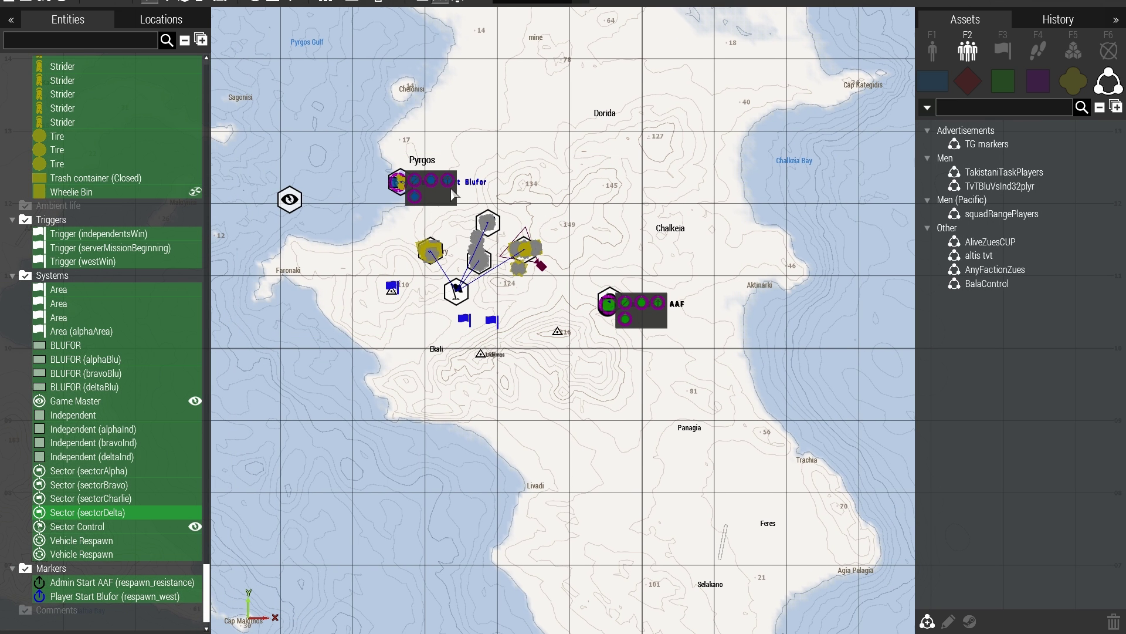
Step: Examine the selected entities on the map, from the Quarry sector and the Blufor start to the AAF start
{"action": "scroll", "coordinate": [431, 220], "scroll_direction": "up", "scroll_amount": 3}
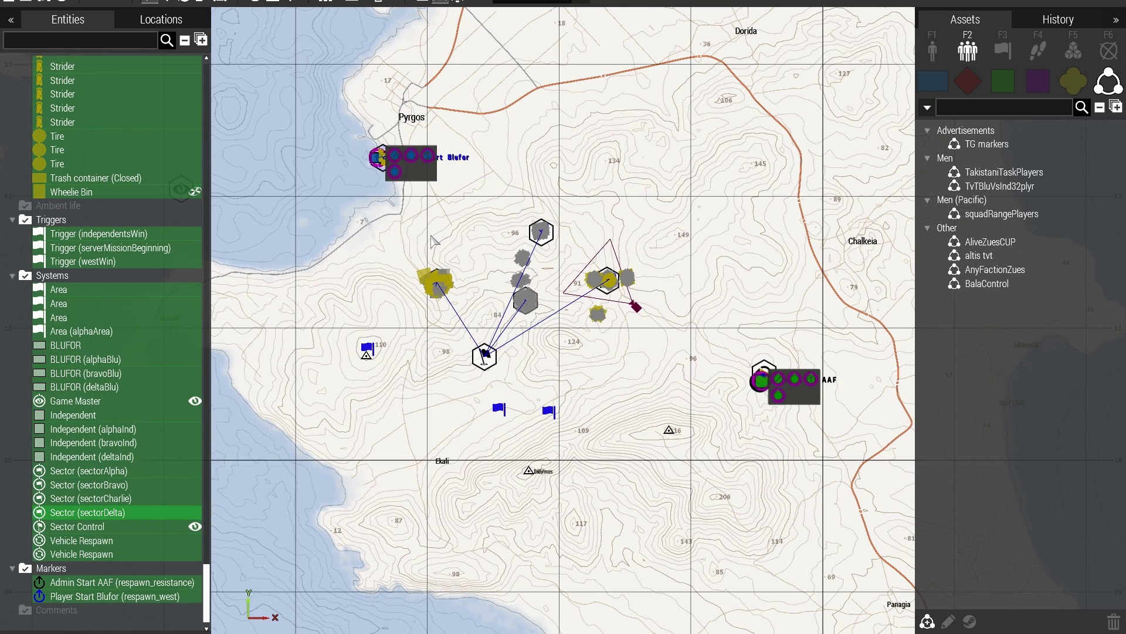
{"action": "scroll", "coordinate": [433, 240], "scroll_direction": "up", "scroll_amount": 2}
{"action": "right_click_drag", "start_coordinate": [465, 237], "coordinate": [482, 238]}
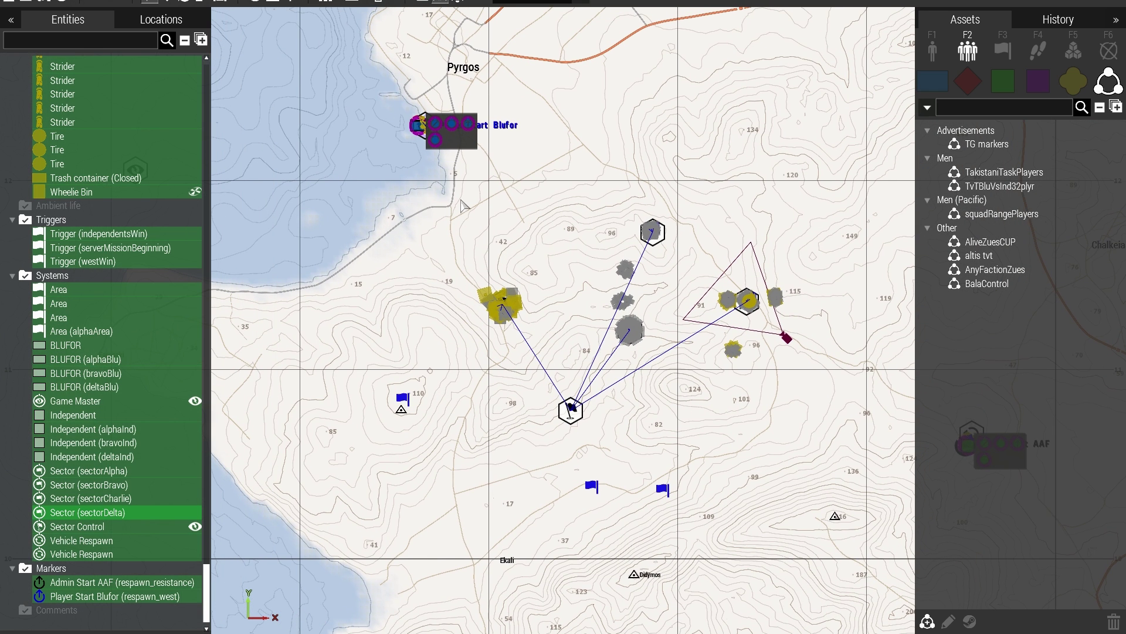
{"action": "scroll", "coordinate": [469, 246], "scroll_direction": "up", "scroll_amount": 2}
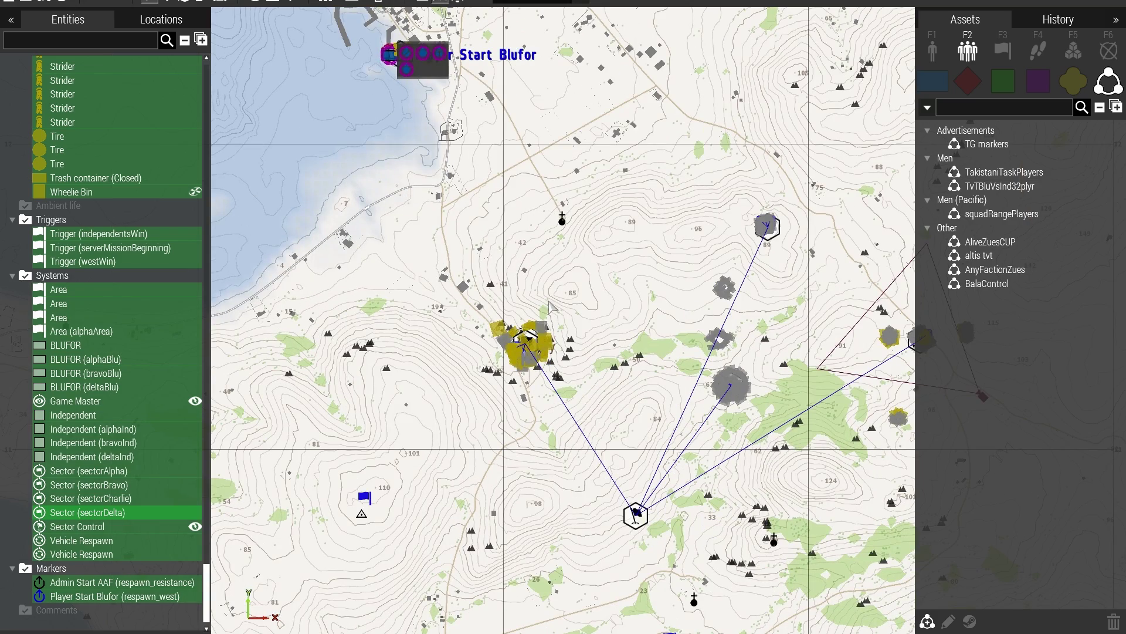
{"action": "scroll", "coordinate": [554, 364], "scroll_direction": "up", "scroll_amount": 2}
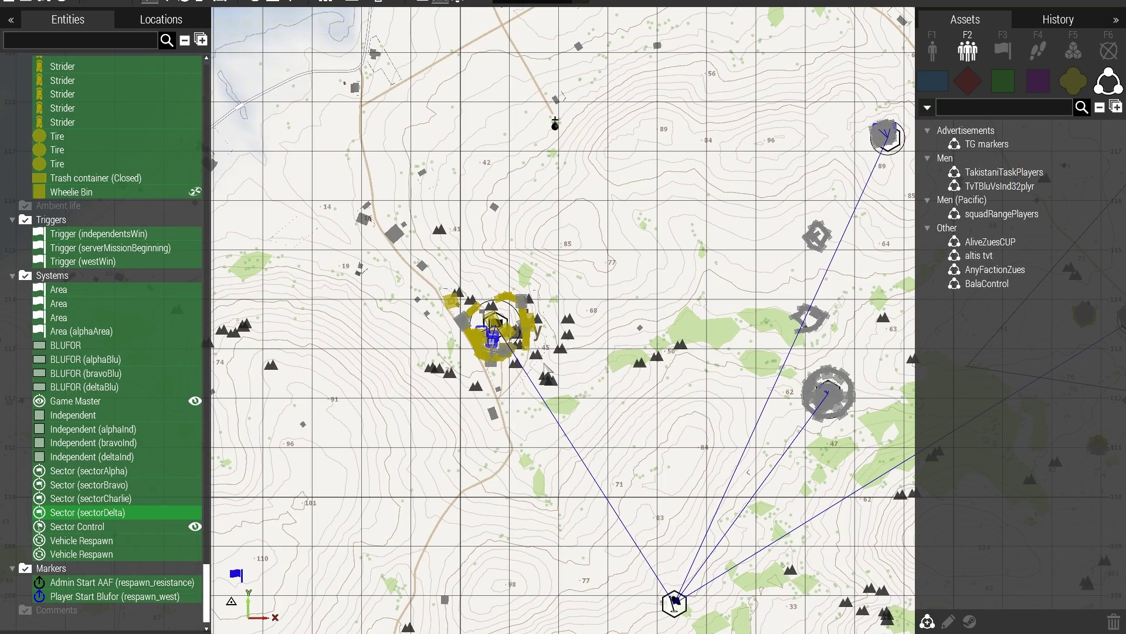
{"action": "scroll", "coordinate": [548, 365], "scroll_direction": "up", "scroll_amount": 2}
{"action": "scroll", "coordinate": [545, 368], "scroll_direction": "down", "scroll_amount": 2}
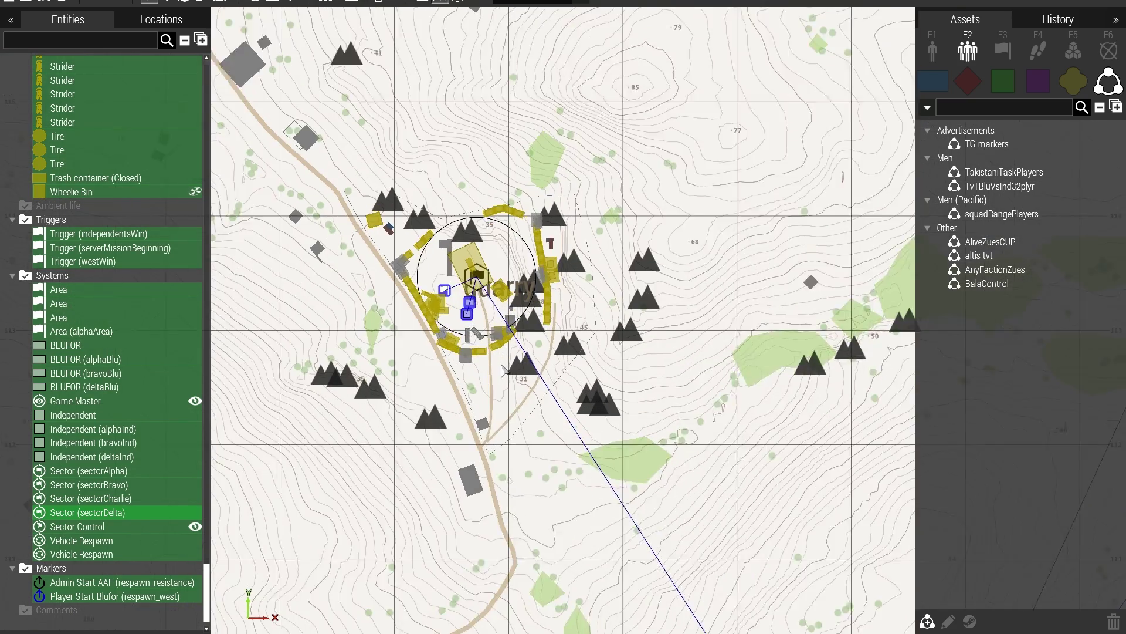
{"action": "scroll", "coordinate": [451, 281], "scroll_direction": "up", "scroll_amount": 5}
{"action": "scroll", "coordinate": [458, 279], "scroll_direction": "down", "scroll_amount": 1}
{"action": "scroll", "coordinate": [458, 279], "scroll_direction": "down", "scroll_amount": 2}
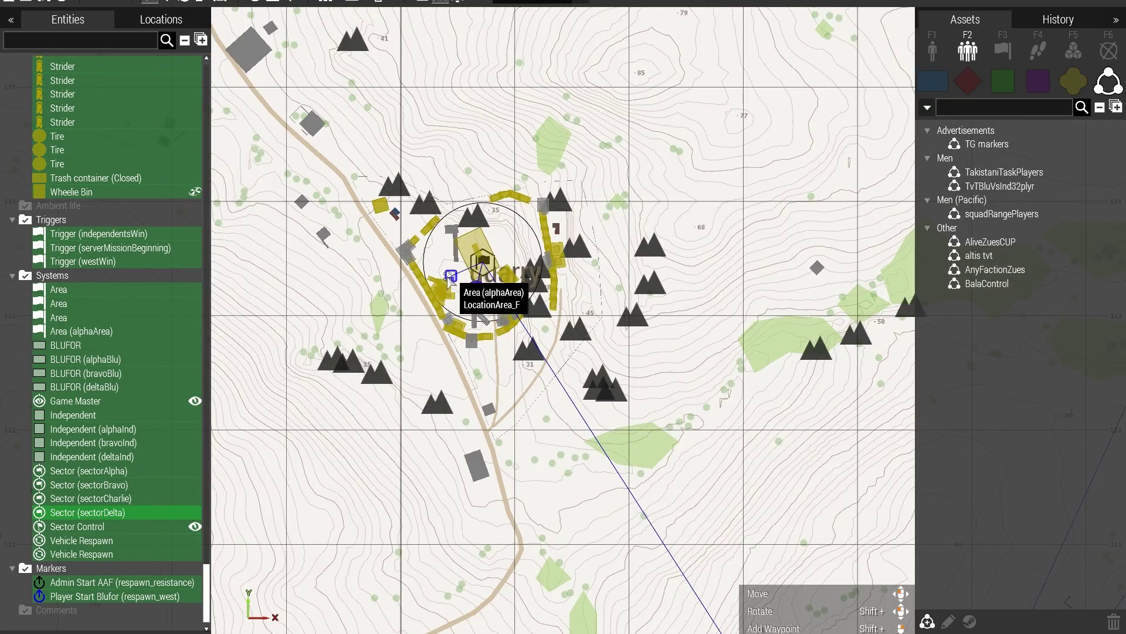
{"action": "scroll", "coordinate": [464, 282], "scroll_direction": "down", "scroll_amount": 2}
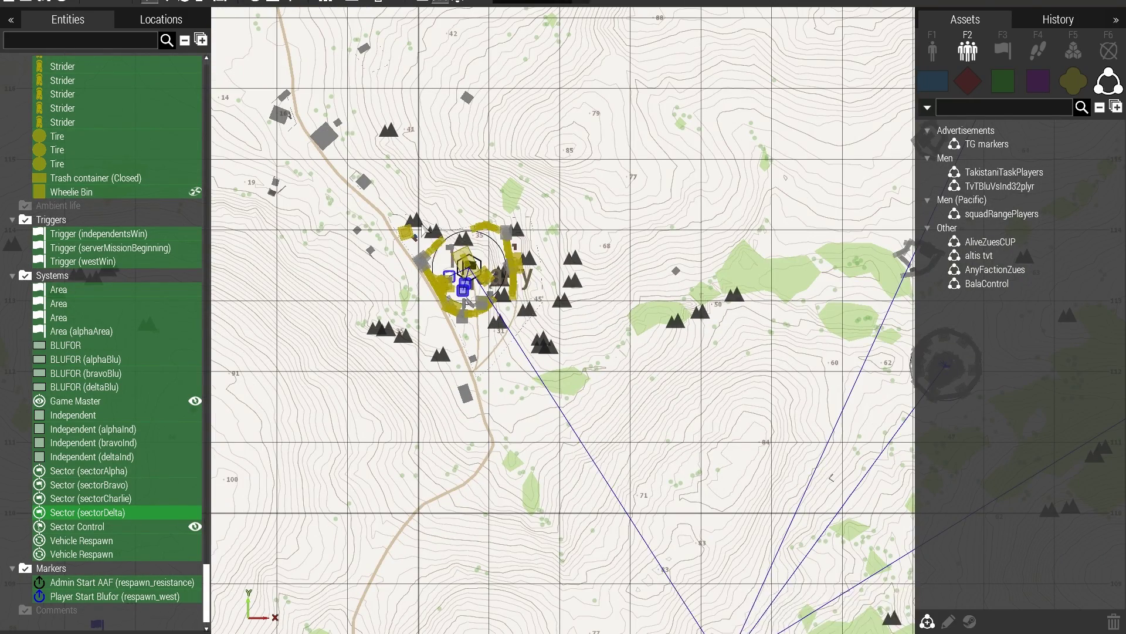
{"action": "scroll", "coordinate": [476, 288], "scroll_direction": "down", "scroll_amount": 4}
{"action": "scroll", "coordinate": [415, 140], "scroll_direction": "up", "scroll_amount": 6}
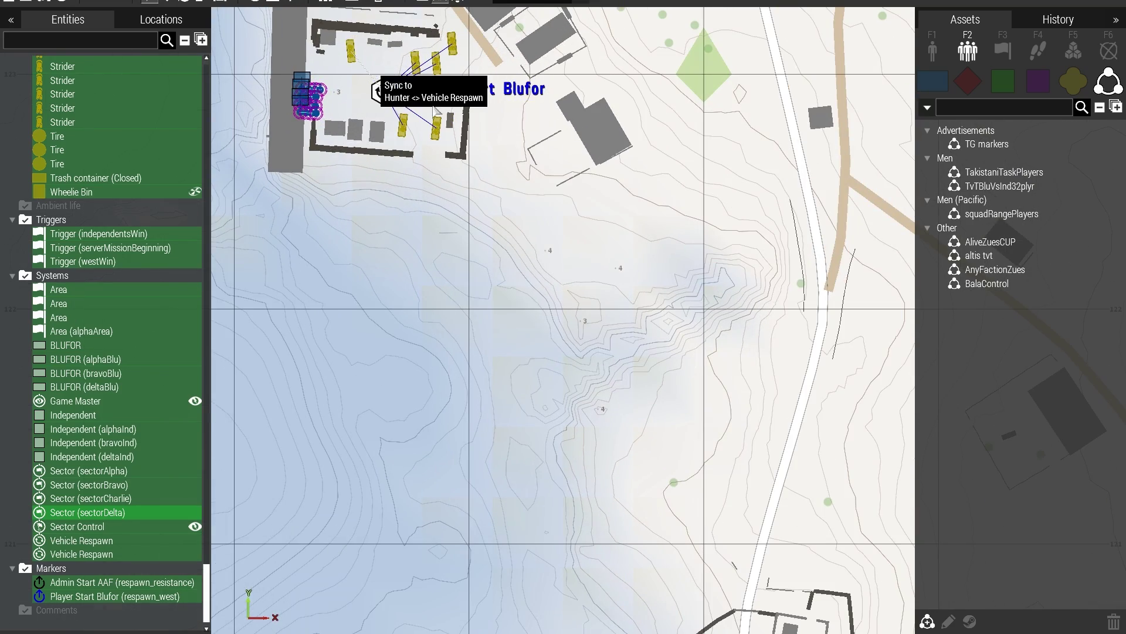
{"action": "scroll", "coordinate": [410, 129], "scroll_direction": "down", "scroll_amount": 5}
{"action": "scroll", "coordinate": [437, 175], "scroll_direction": "down", "scroll_amount": 5}
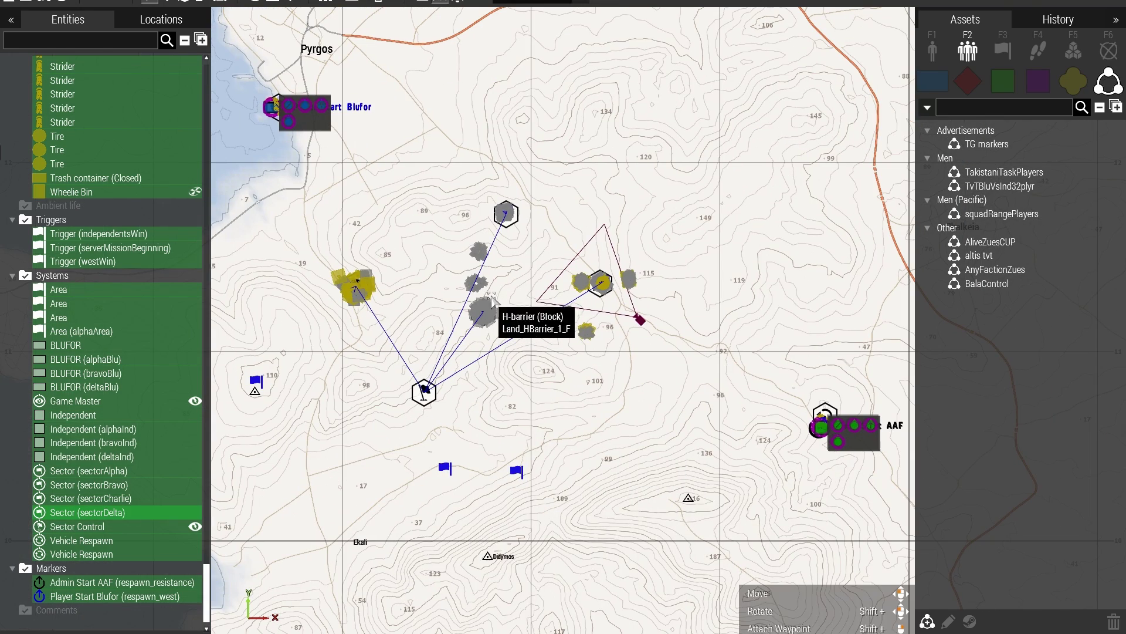
{"action": "scroll", "coordinate": [651, 267], "scroll_direction": "down", "scroll_amount": 3}
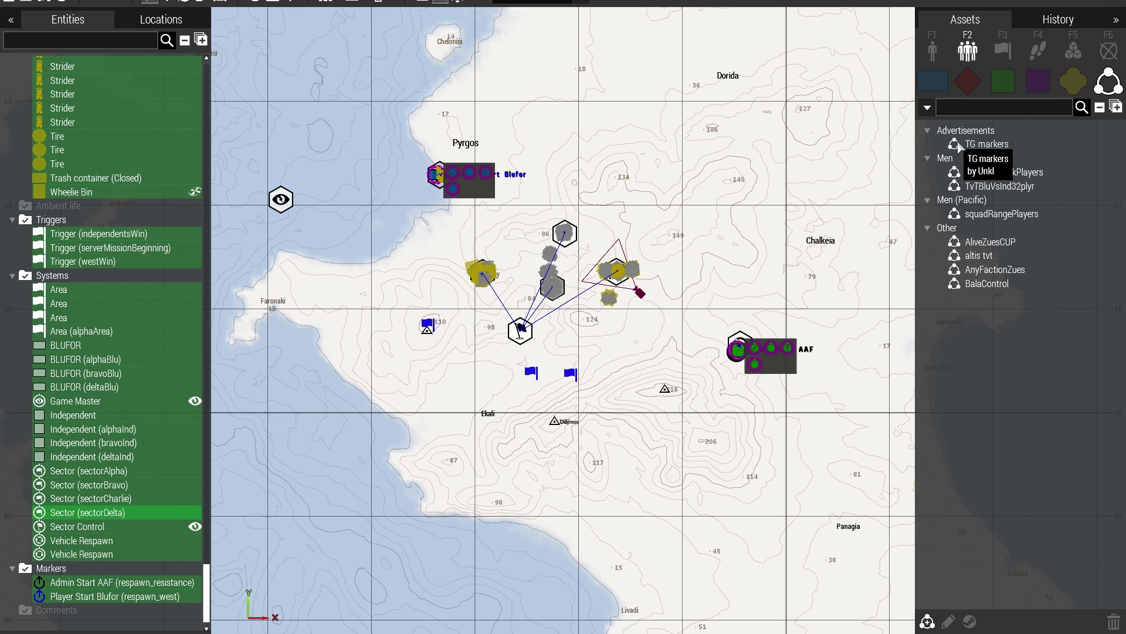
Step: Start saving the selected entities as a new custom composition titled TvTSector32Players-v1
{"action": "right_click", "coordinate": [95, 149]}
{"action": "left_click", "coordinate": [163, 351]}
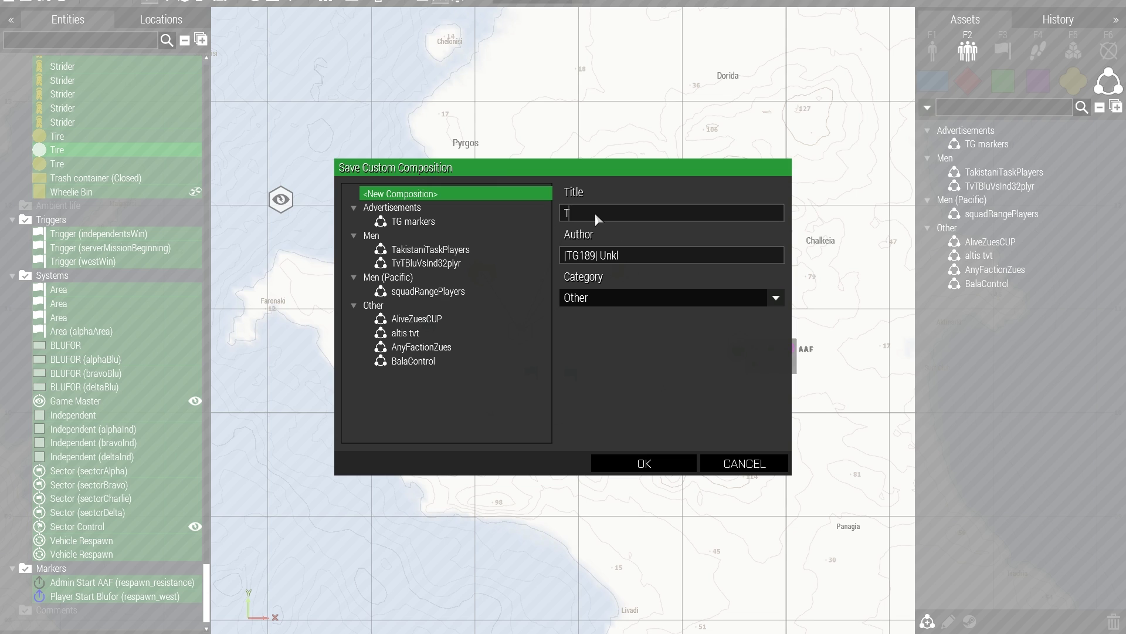
{"action": "type", "text": "TvTSector32Players-v1"}
Step: Look through the composition categories, keep Other and save the composition
{"action": "left_click", "coordinate": [591, 303]}
{"action": "scroll", "coordinate": [613, 409], "scroll_direction": "up", "scroll_amount": 5}
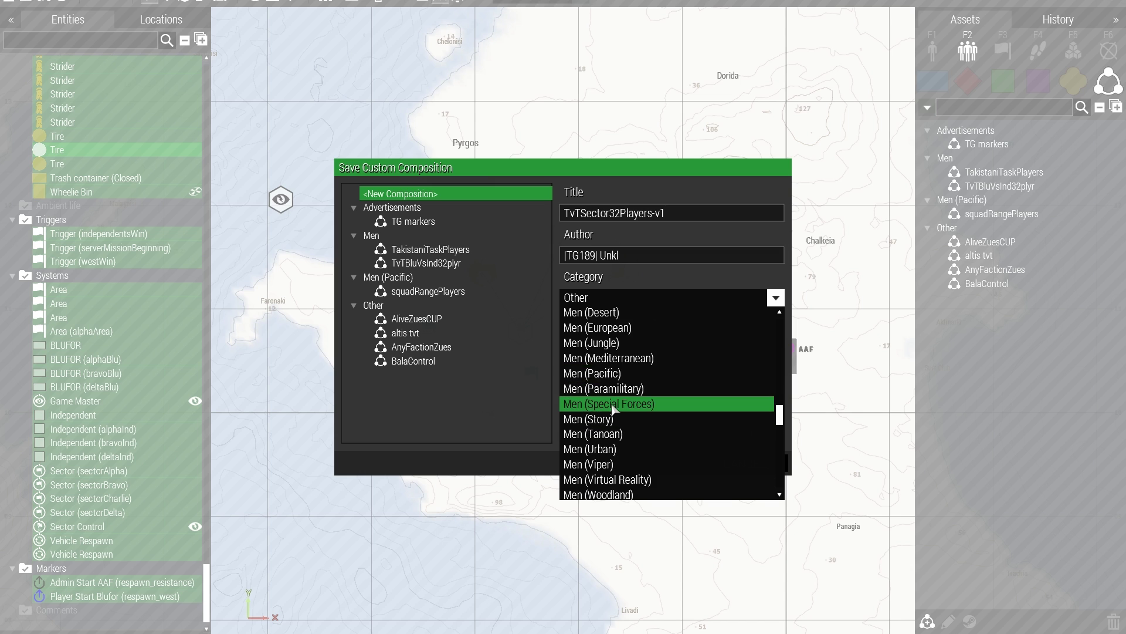
{"action": "scroll", "coordinate": [613, 409], "scroll_direction": "down", "scroll_amount": 4}
{"action": "scroll", "coordinate": [613, 407], "scroll_direction": "up", "scroll_amount": 16}
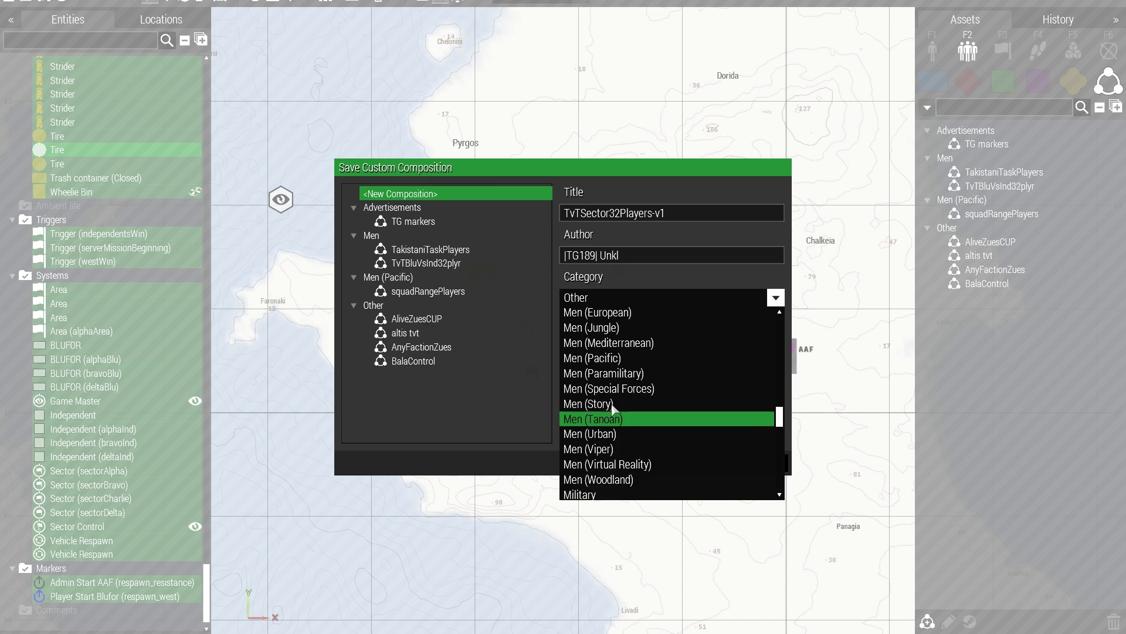
{"action": "scroll", "coordinate": [613, 396], "scroll_direction": "up", "scroll_amount": 9}
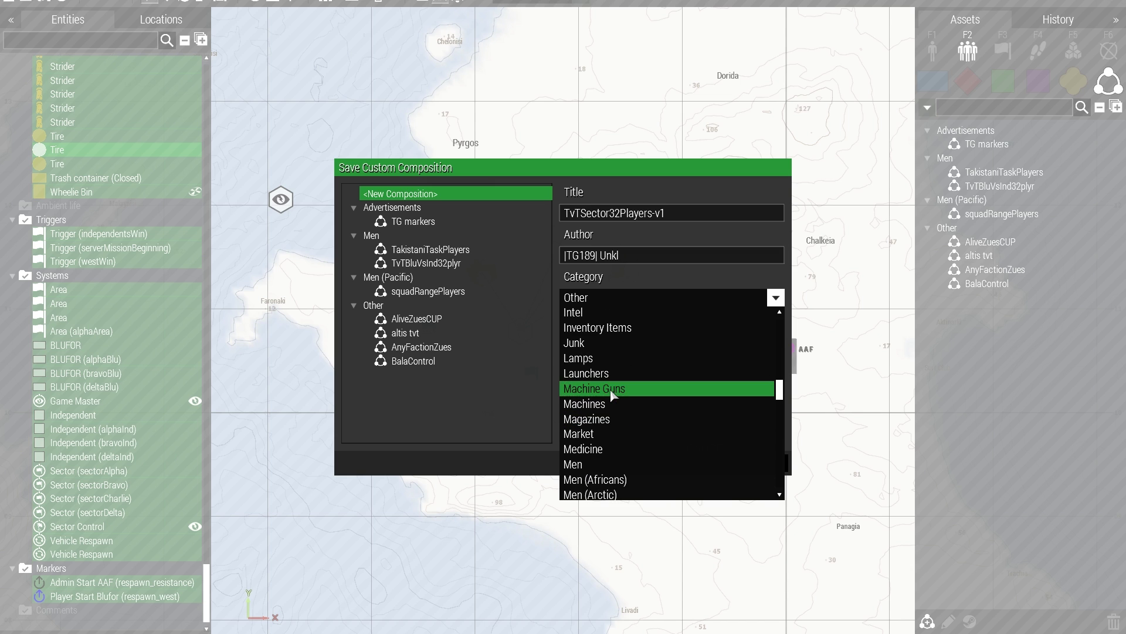
{"action": "scroll", "coordinate": [612, 394], "scroll_direction": "up", "scroll_amount": 8}
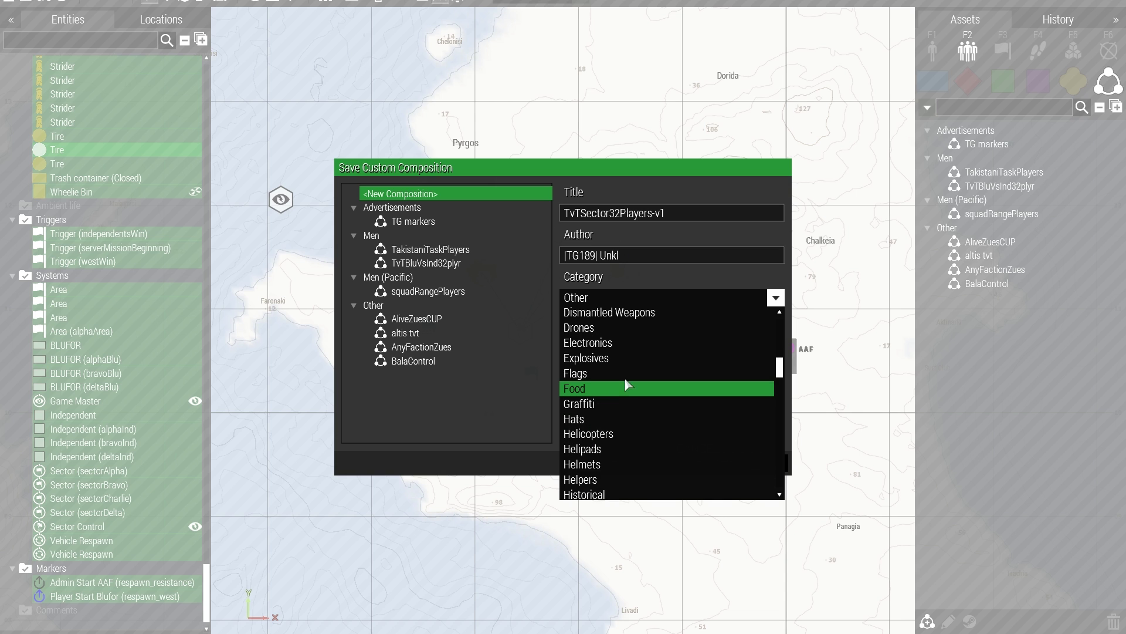
{"action": "left_click_drag", "start_coordinate": [777, 355], "coordinate": [780, 318]}
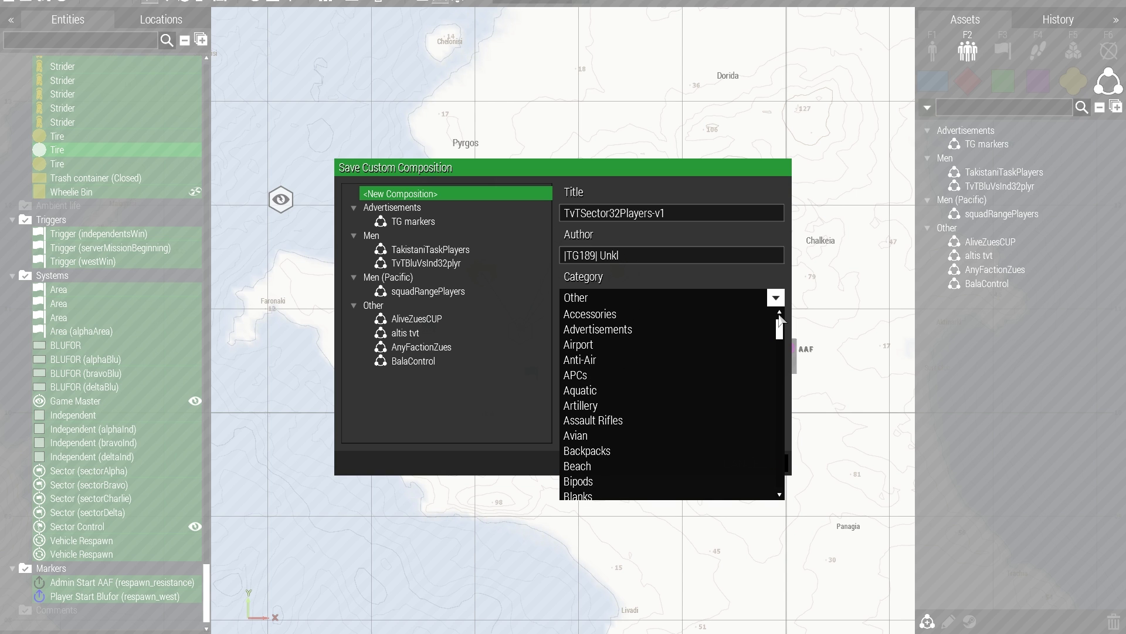
{"action": "left_click", "coordinate": [630, 300]}
{"action": "left_click", "coordinate": [645, 463]}
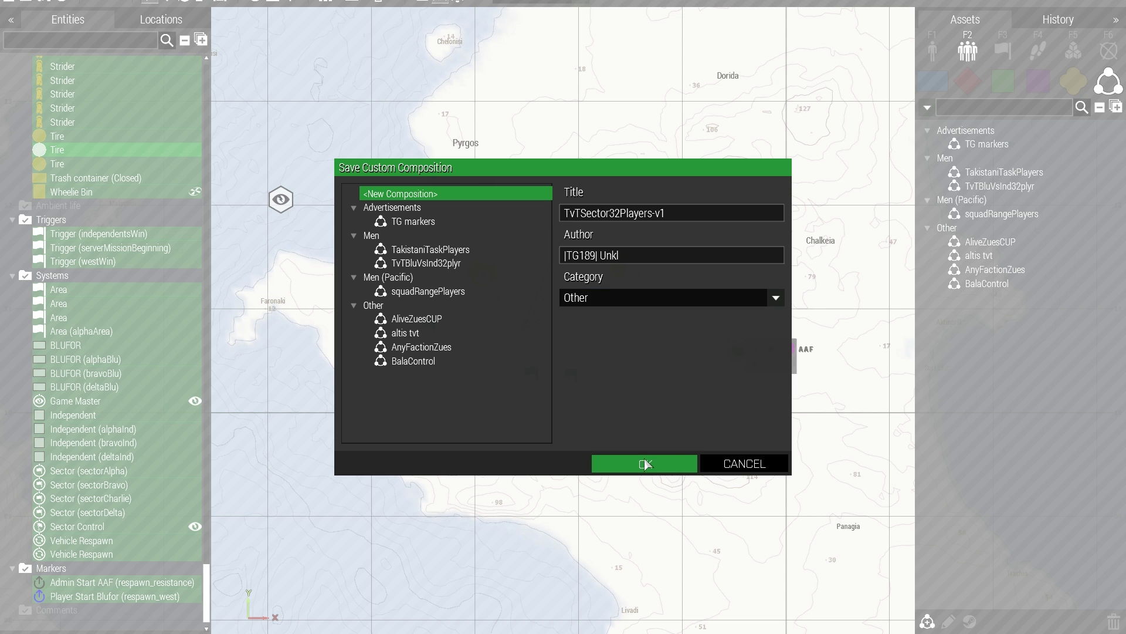
Step: Save the scenario and create a new scenario on the Tanoa terrain
{"action": "scroll", "coordinate": [777, 293], "scroll_direction": "down", "scroll_amount": 3}
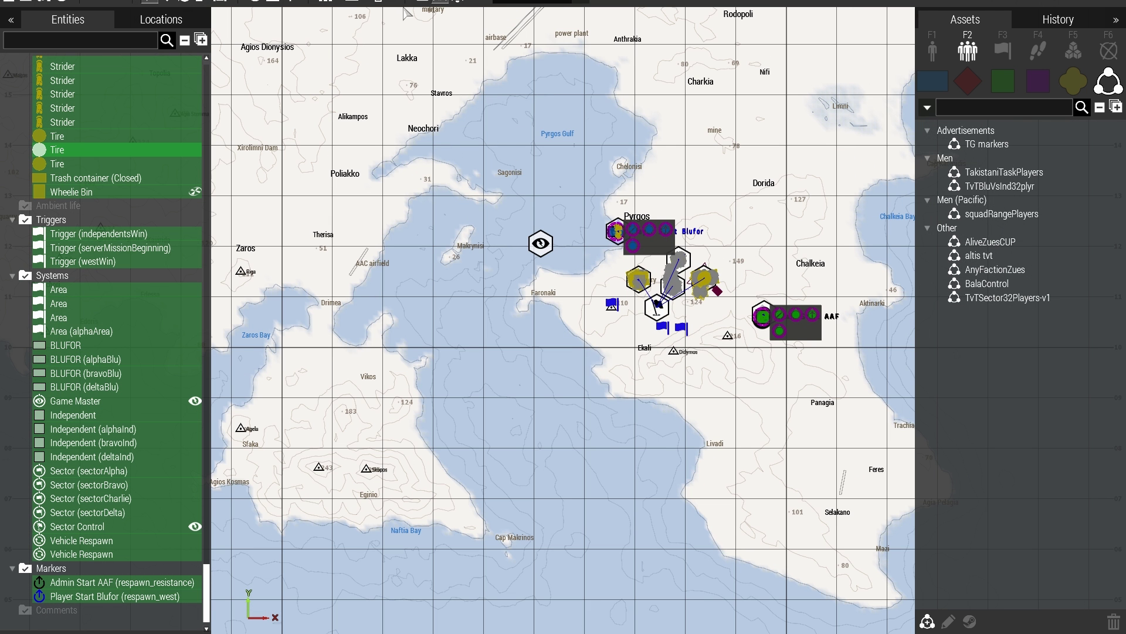
{"action": "left_click", "coordinate": [35, 3]}
{"action": "left_click", "coordinate": [9, 3]}
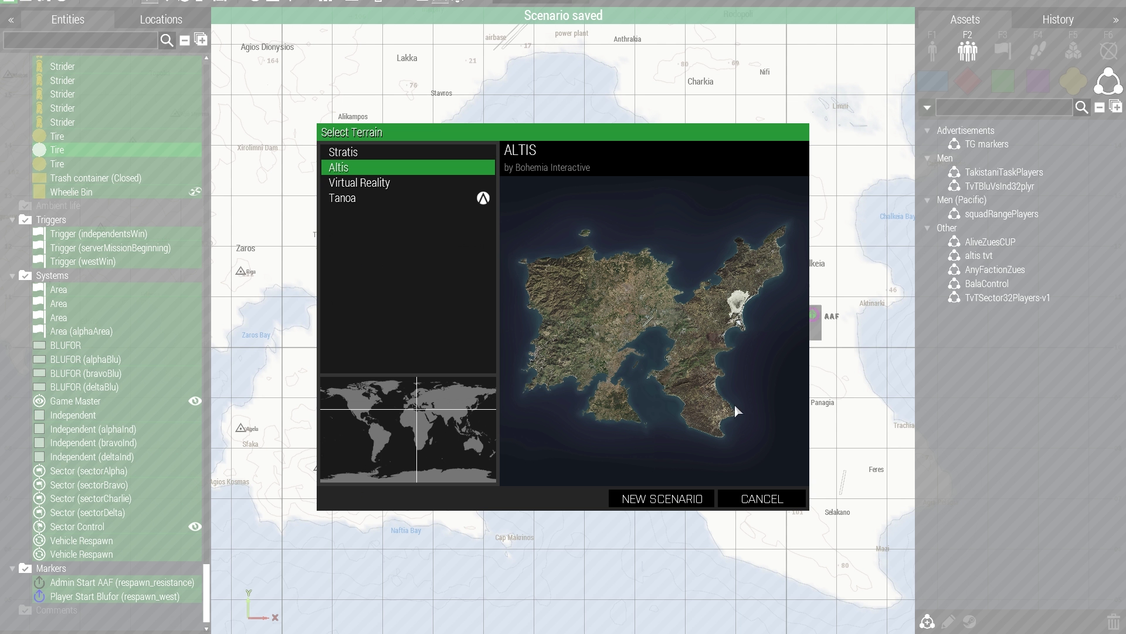
{"action": "double_click", "coordinate": [346, 152]}
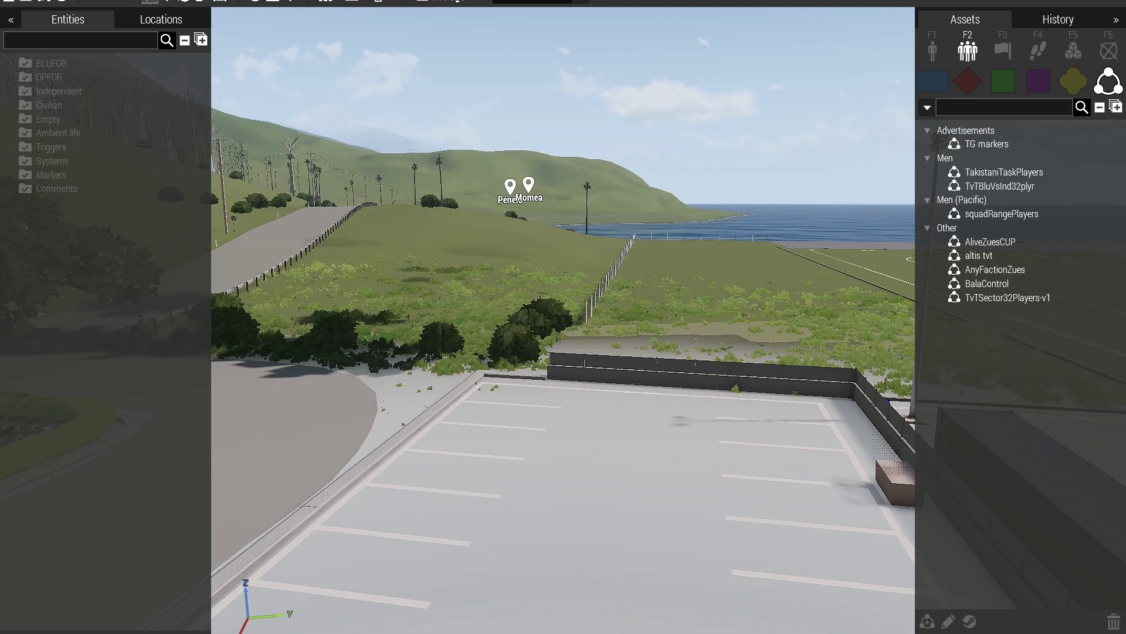
Step: Locate the open land east of Georgetown on the map and examine its terrain in the 3D view
{"action": "key", "text": "m"}
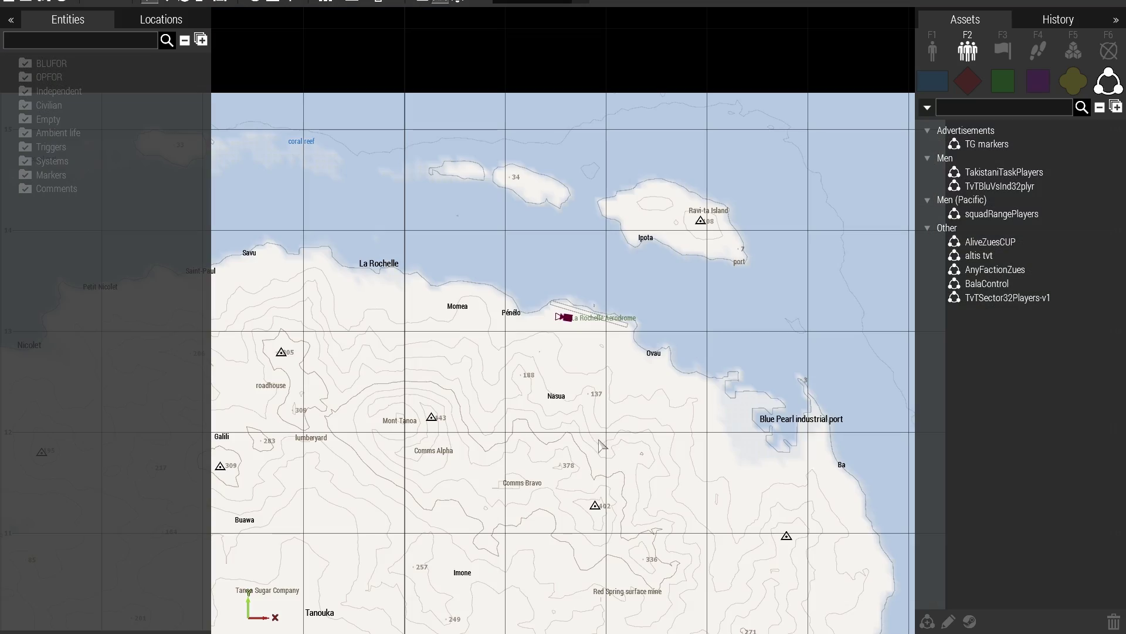
{"action": "right_click_drag", "start_coordinate": [598, 440], "coordinate": [701, 386]}
{"action": "scroll", "coordinate": [643, 410], "scroll_direction": "down", "scroll_amount": 3}
{"action": "right_click_drag", "start_coordinate": [375, 455], "coordinate": [484, 412]}
{"action": "scroll", "coordinate": [484, 410], "scroll_direction": "up", "scroll_amount": 4}
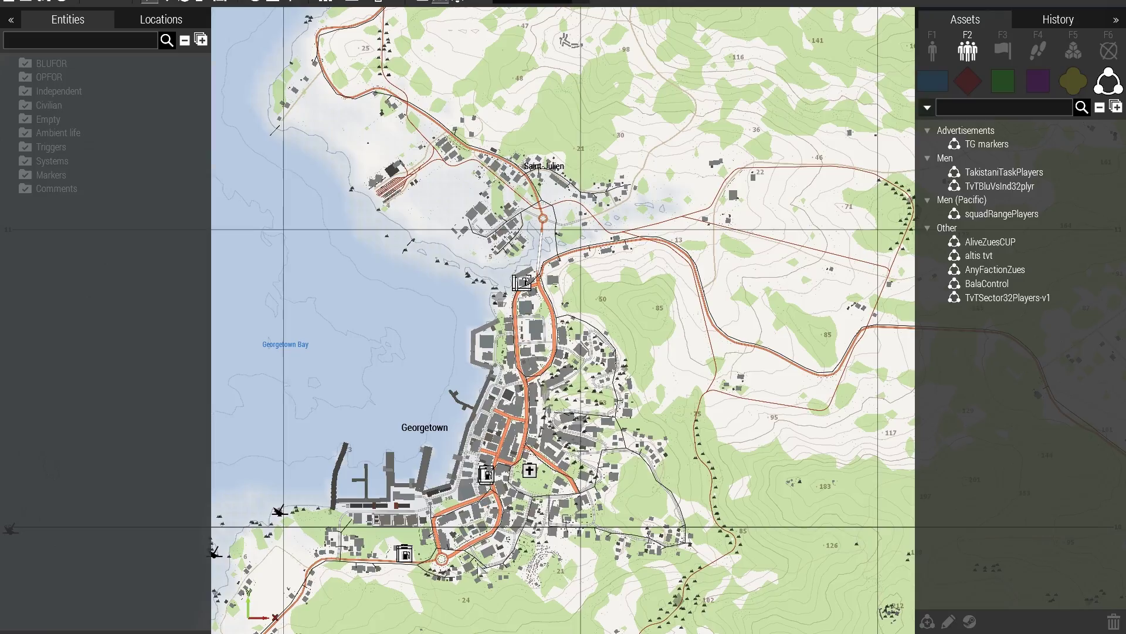
{"action": "key", "text": "m"}
{"action": "scroll", "coordinate": [488, 562], "scroll_direction": "down", "scroll_amount": 3}
{"action": "right_click_drag", "start_coordinate": [488, 562], "coordinate": [553, 521]}
{"action": "scroll", "coordinate": [464, 539], "scroll_direction": "down", "scroll_amount": 4}
{"action": "key", "text": "w"}
{"action": "key", "text": "w"}
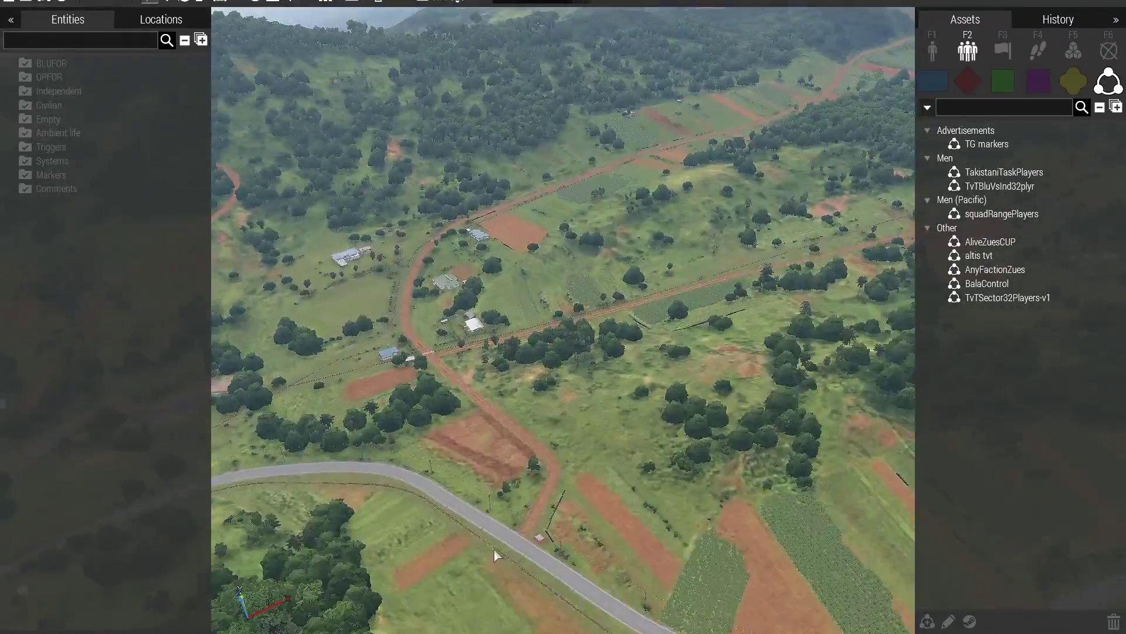
{"action": "key", "text": "w"}
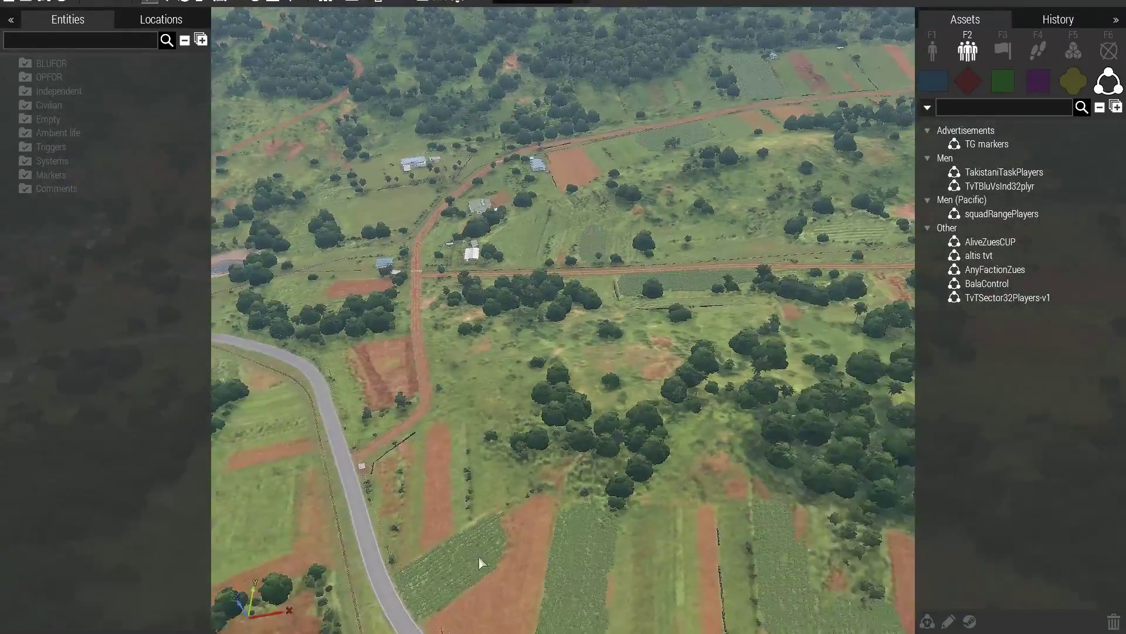
Step: Place the TvTSector32Players-v1 composition on the map in the open land east of Georgetown
{"action": "key", "text": "m"}
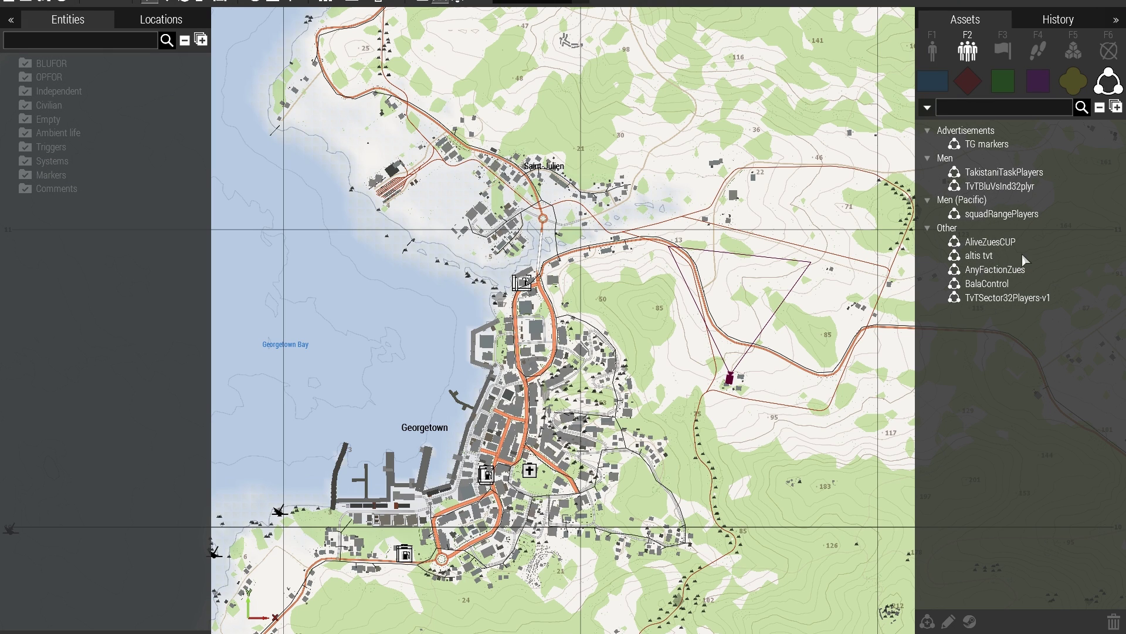
{"action": "left_click", "coordinate": [986, 302]}
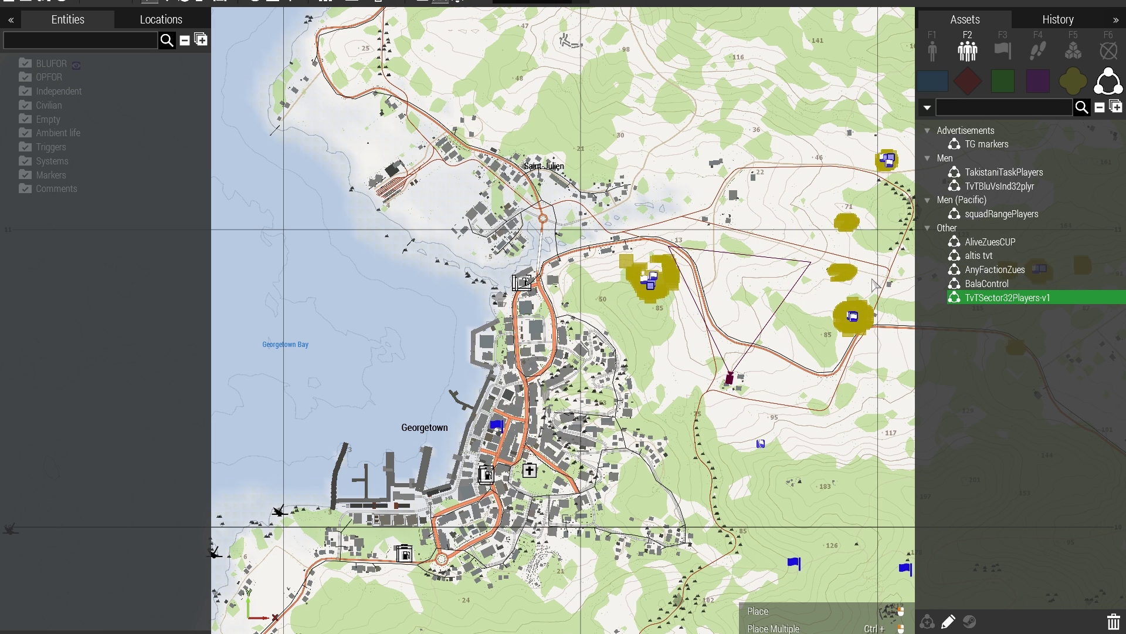
{"action": "left_click", "coordinate": [865, 292]}
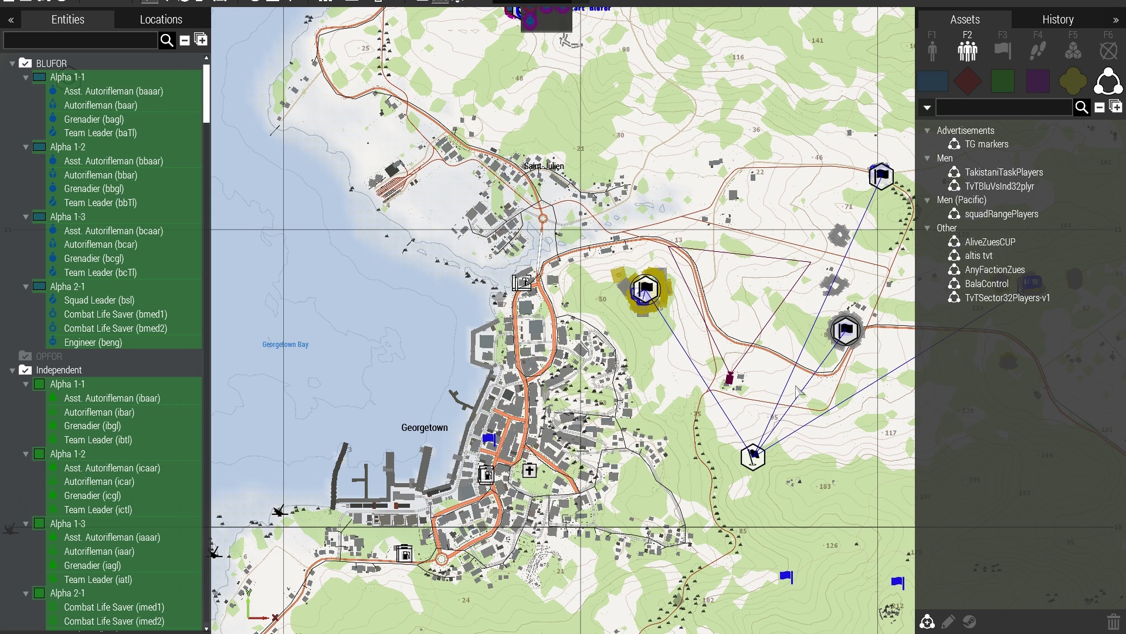
Step: Look over the placed sectors and team starts on the map, and examine the AAF start's squads and Striders in the 3D view
{"action": "scroll", "coordinate": [788, 408], "scroll_direction": "down", "scroll_amount": 2}
{"action": "scroll", "coordinate": [754, 392], "scroll_direction": "down", "scroll_amount": 2}
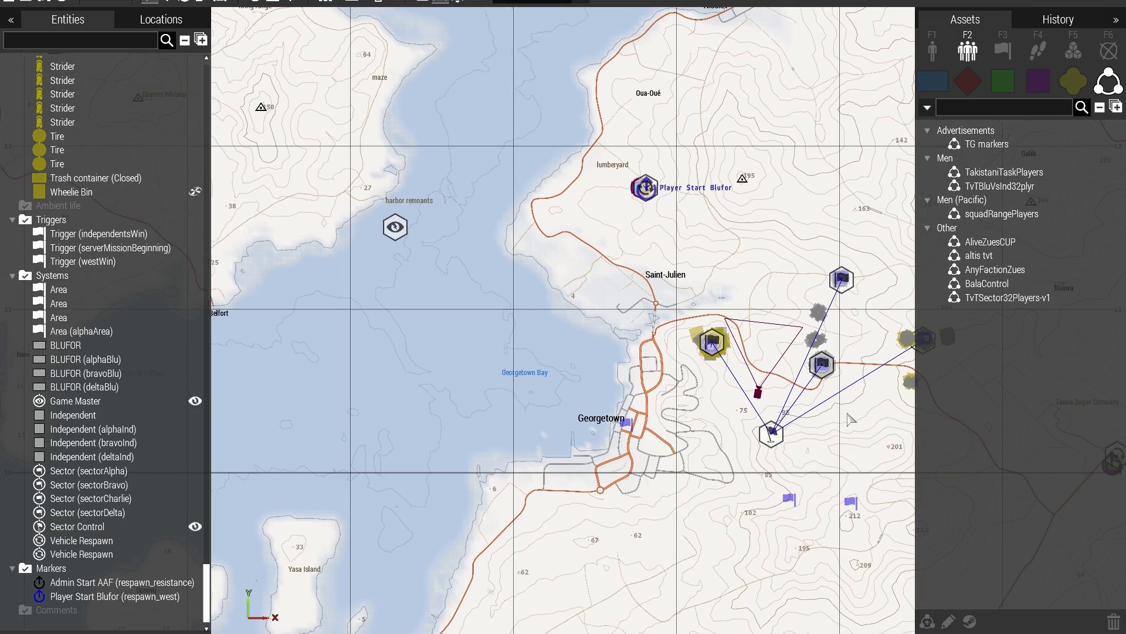
{"action": "right_click_drag", "start_coordinate": [752, 388], "coordinate": [646, 354]}
{"action": "right_click_drag", "start_coordinate": [762, 414], "coordinate": [704, 403]}
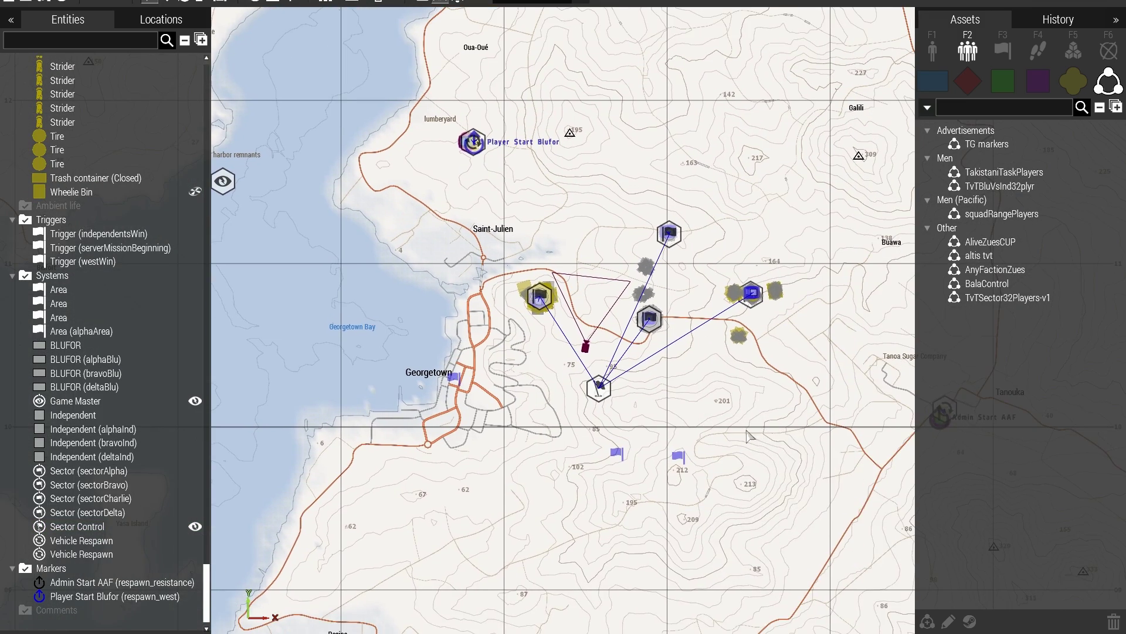
{"action": "right_click_drag", "start_coordinate": [791, 431], "coordinate": [704, 413]}
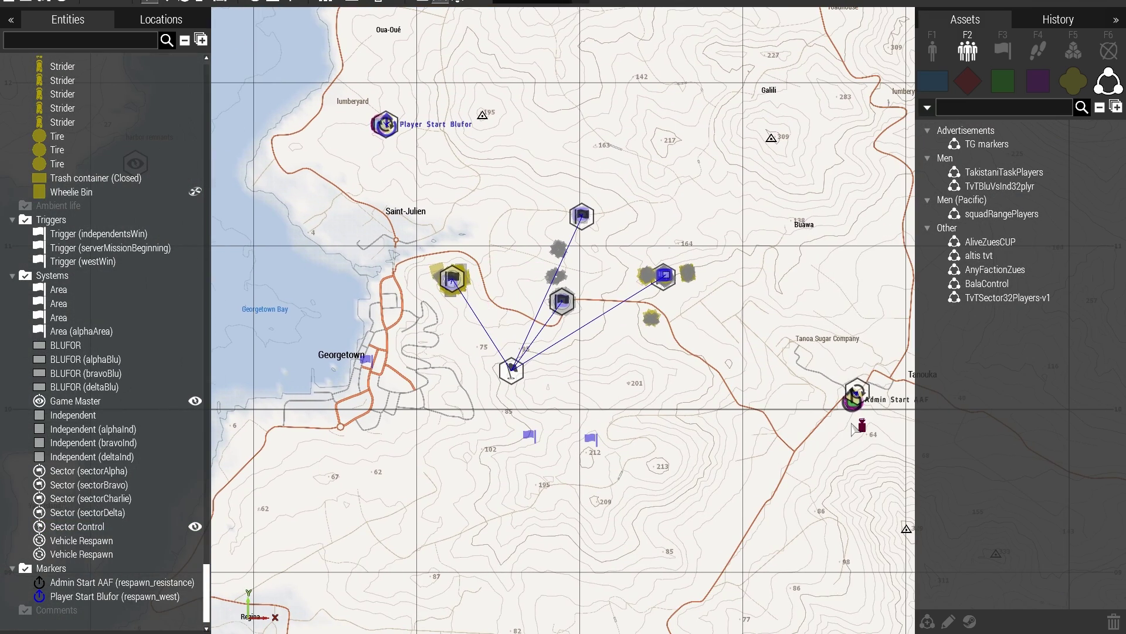
{"action": "key", "text": "m"}
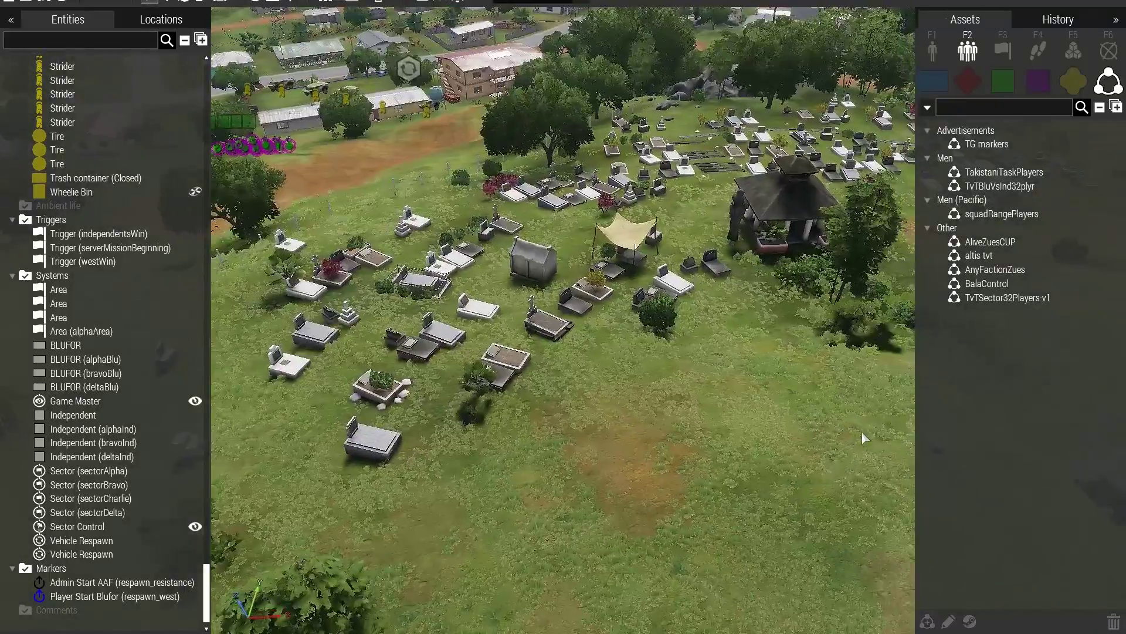
{"action": "right_click_drag", "start_coordinate": [861, 430], "coordinate": [891, 430]}
{"action": "key", "text": "w"}
{"action": "key", "text": "w"}
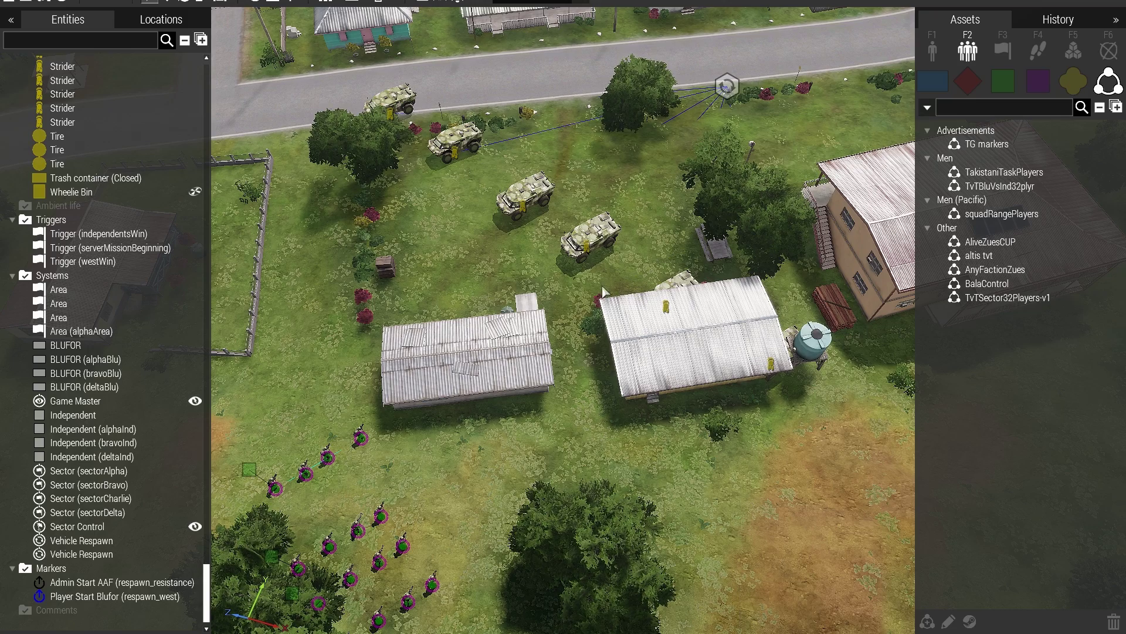
Step: Examine the village around the AAF start and the wooded terrain near the sector just east of Saint-Julien in the 3D view
{"action": "scroll", "coordinate": [589, 338], "scroll_direction": "down", "scroll_amount": 5}
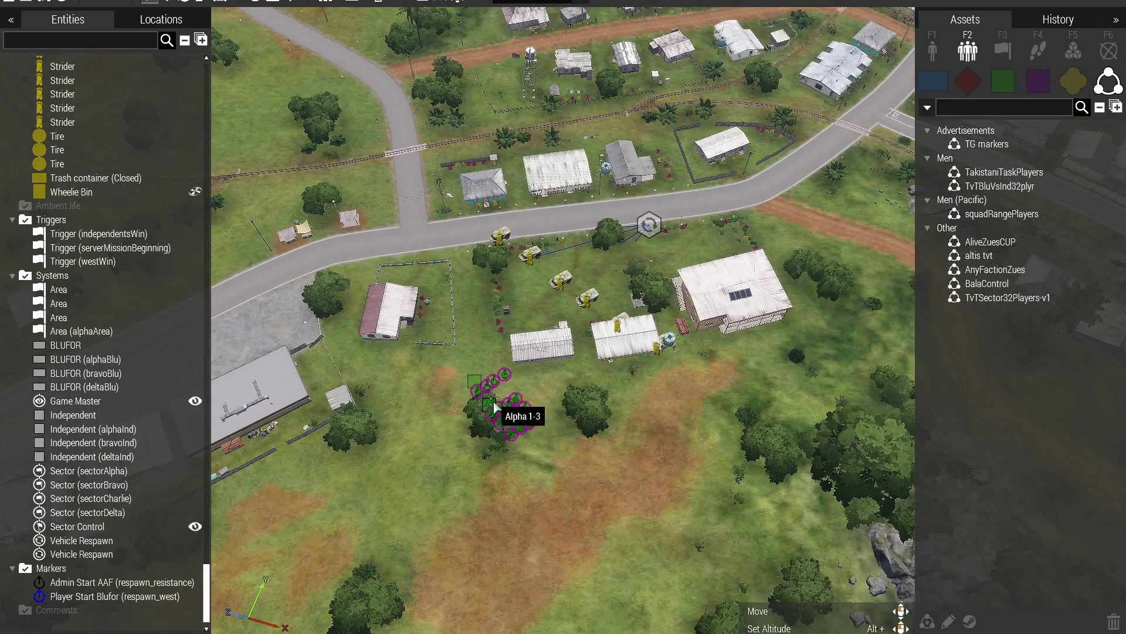
{"action": "scroll", "coordinate": [532, 428], "scroll_direction": "down", "scroll_amount": 3}
{"action": "scroll", "coordinate": [572, 396], "scroll_direction": "down", "scroll_amount": 3}
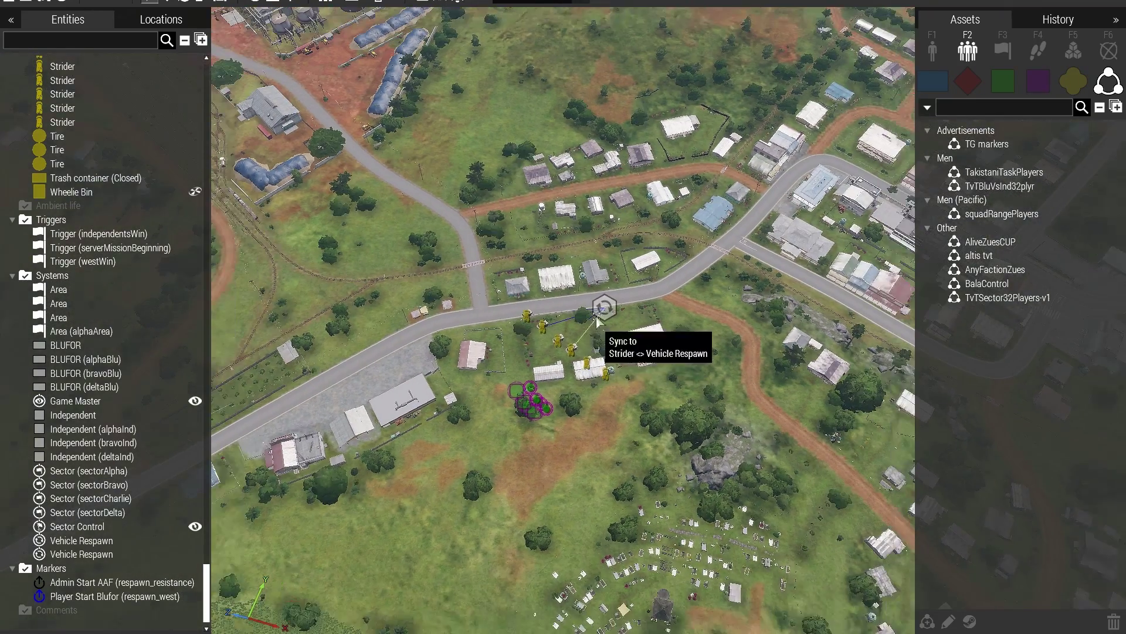
{"action": "key", "text": "m"}
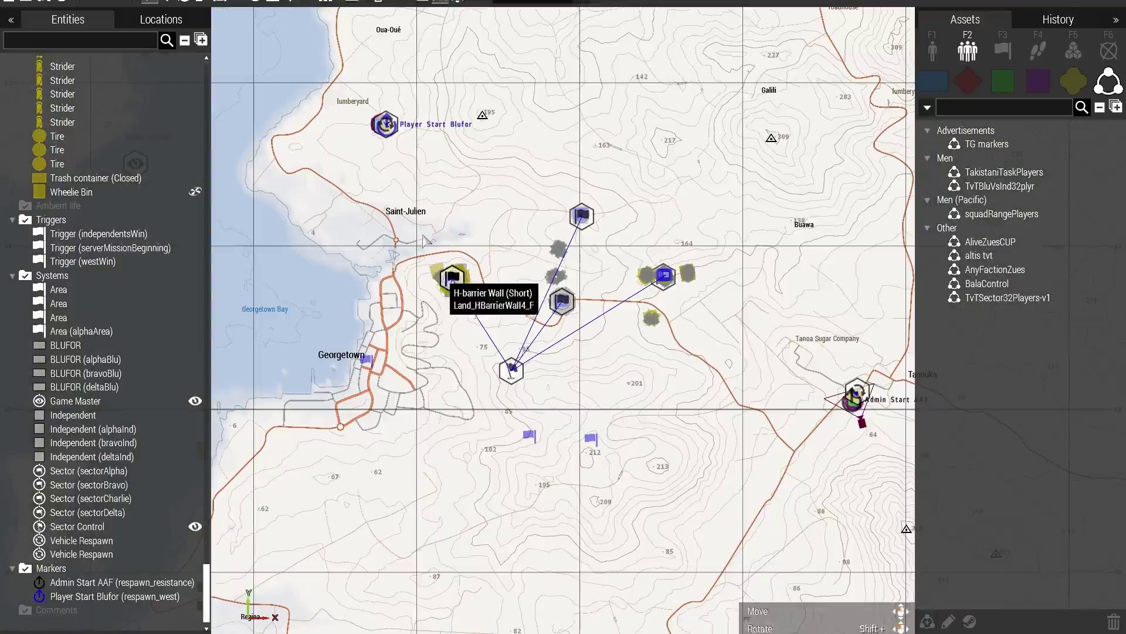
{"action": "middle_click", "coordinate": [440, 302]}
{"action": "key", "text": "m"}
{"action": "scroll", "coordinate": [450, 328], "scroll_direction": "down", "scroll_amount": 5}
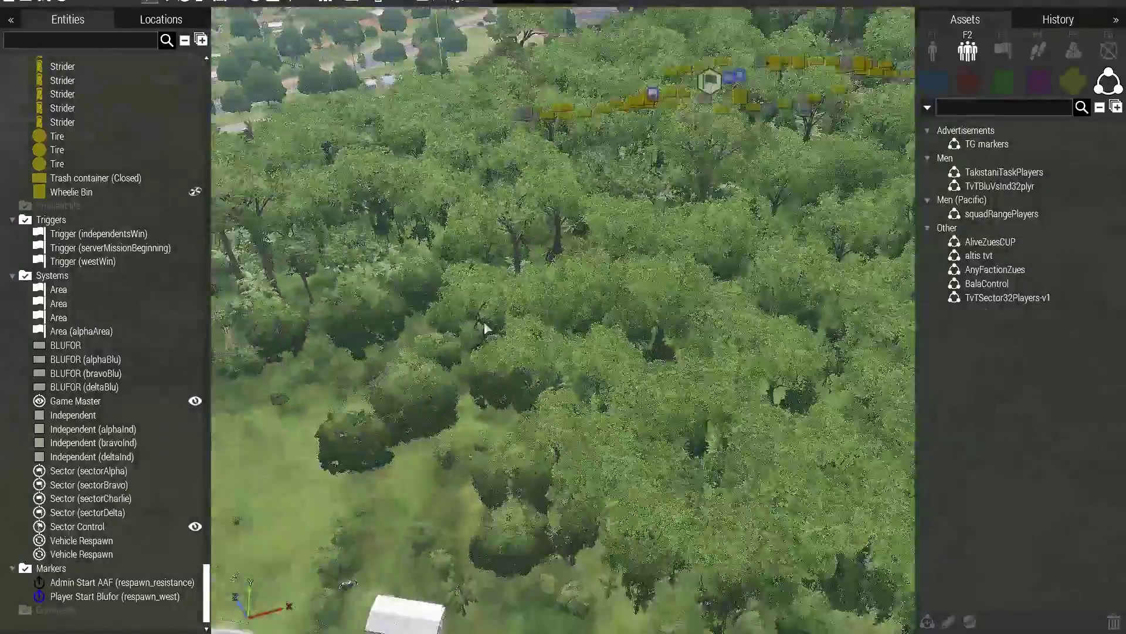
{"action": "key", "text": "w"}
{"action": "right_click_drag", "start_coordinate": [484, 322], "coordinate": [431, 314]}
{"action": "key", "text": "s"}
{"action": "scroll", "coordinate": [779, 298], "scroll_direction": "up", "scroll_amount": 5}
{"action": "key", "text": "w"}
{"action": "key", "text": "m"}
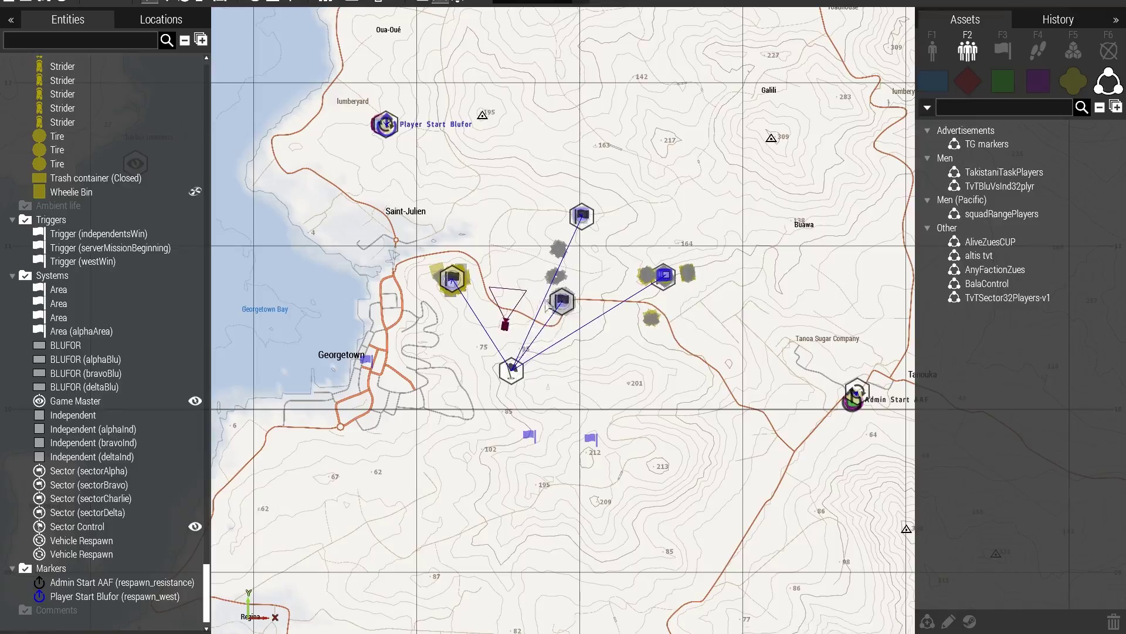
Step: Examine how a sector's H-barrier walls and bunkers sit on the Tanoa terrain in the 3D view
{"action": "key", "text": "m"}
{"action": "key", "text": "w"}
{"action": "right_click_drag", "start_coordinate": [567, 307], "coordinate": [334, 312]}
{"action": "key", "text": "d"}
{"action": "key", "text": "d"}
{"action": "key", "text": "w"}
{"action": "key", "text": "d"}
{"action": "key", "text": "d"}
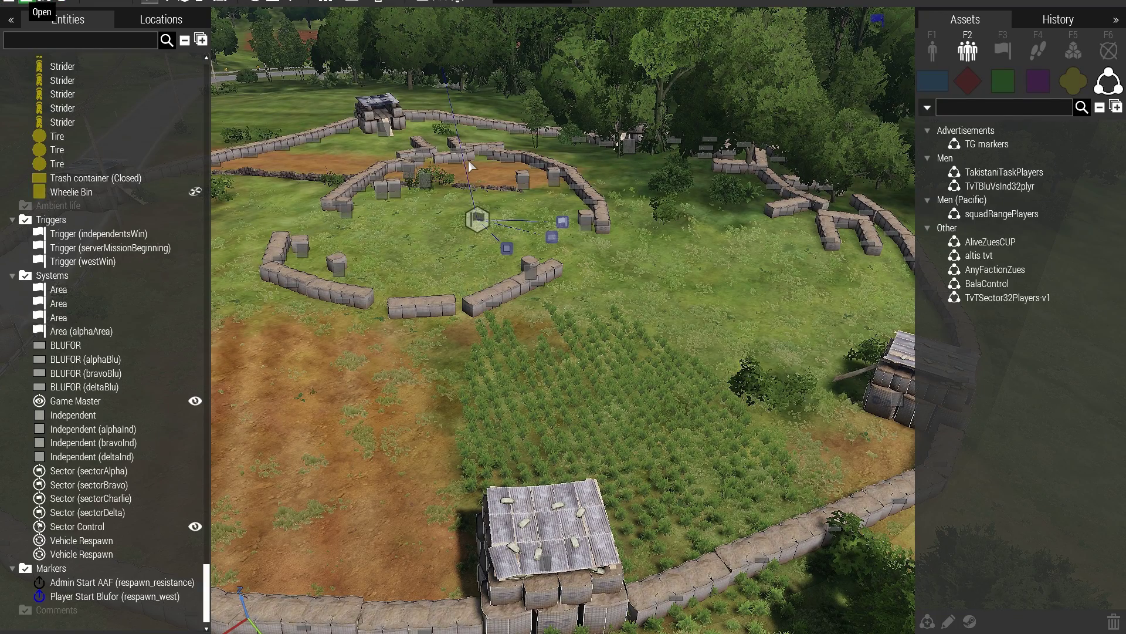
Step: Open the adminVsPlayer scenario on Altis from MPMissions, discarding the unsaved Tanoa changes
{"action": "key", "text": "ctrl+o"}
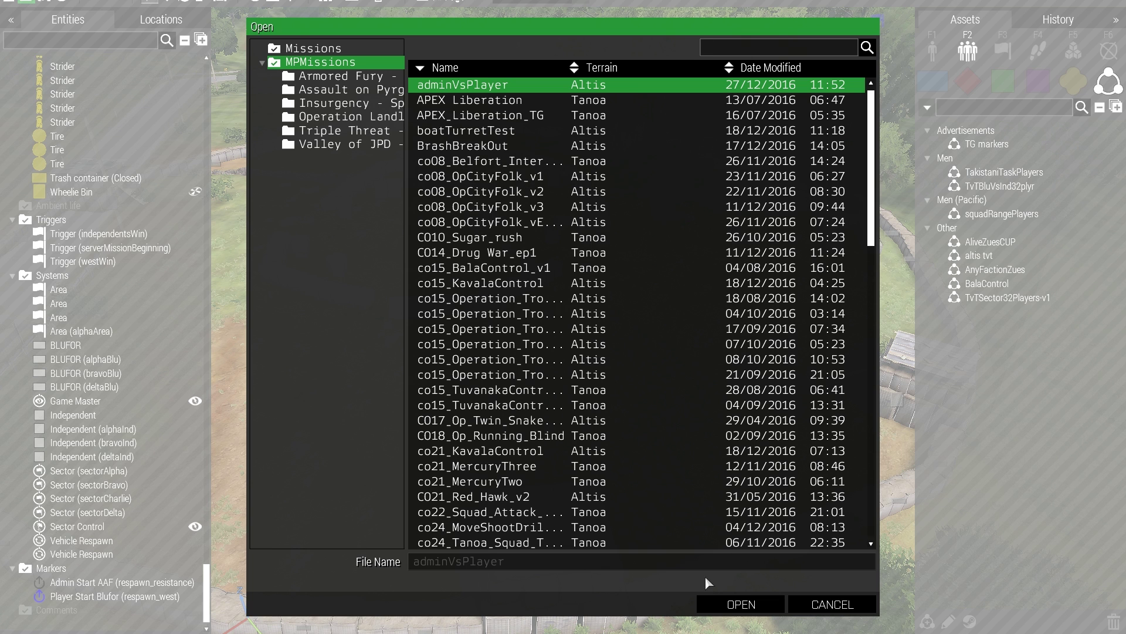
{"action": "left_click", "coordinate": [718, 603]}
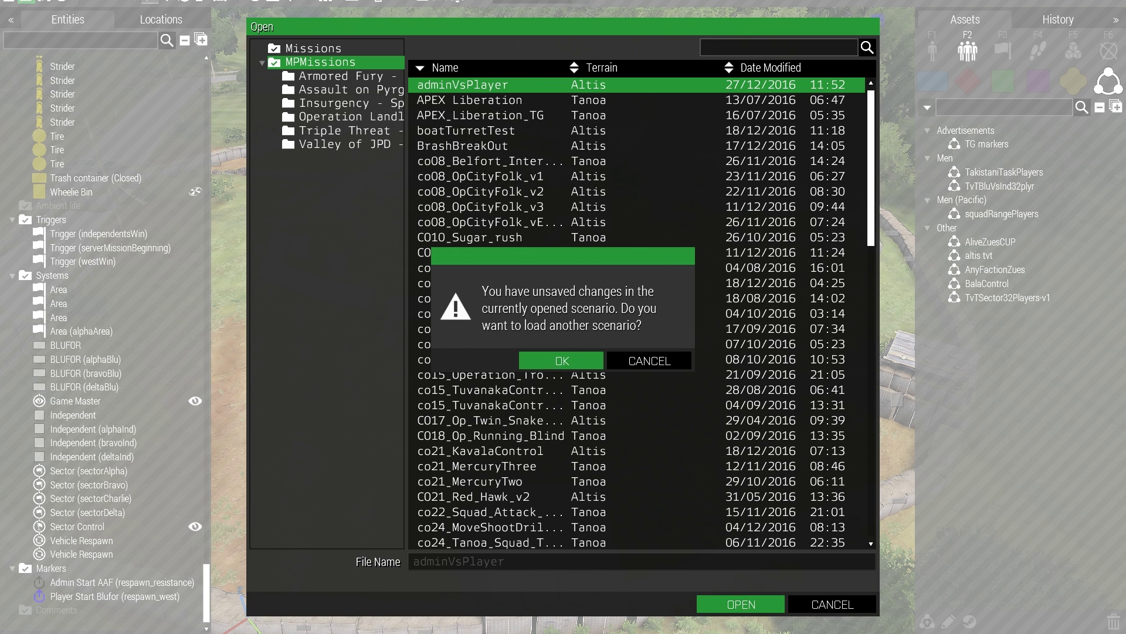
{"action": "left_click", "coordinate": [562, 360]}
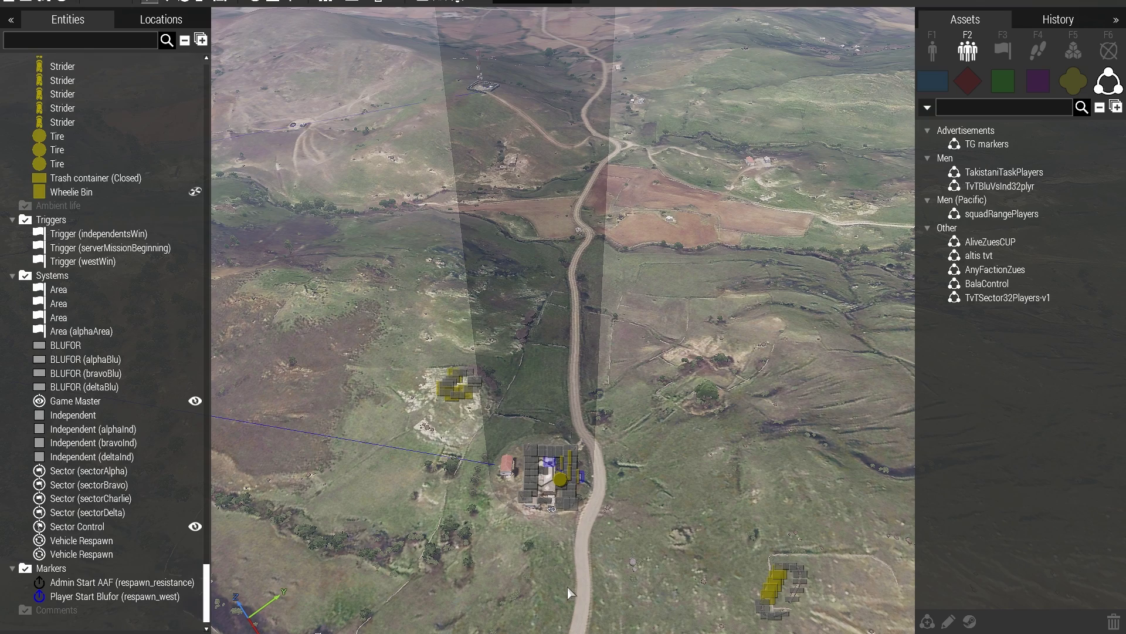
Step: Place a BLUFOR Sharpshooter just outside the northwest edge of the quarry sector and make it playable
{"action": "key", "text": "m"}
{"action": "scroll", "coordinate": [414, 343], "scroll_direction": "up", "scroll_amount": 4}
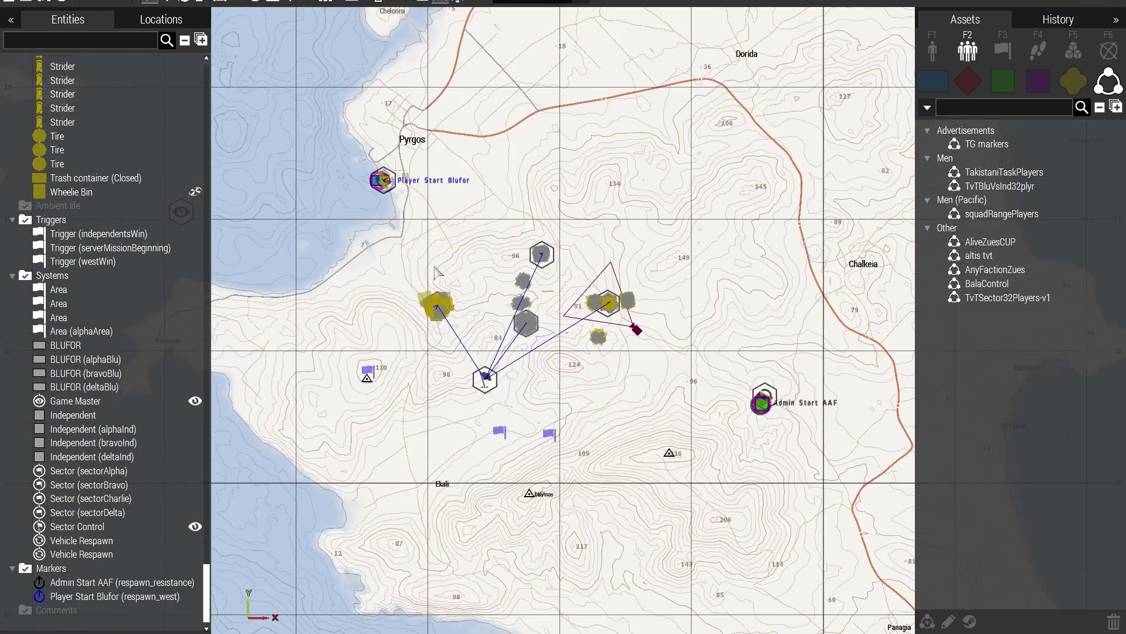
{"action": "scroll", "coordinate": [414, 343], "scroll_direction": "up", "scroll_amount": 5}
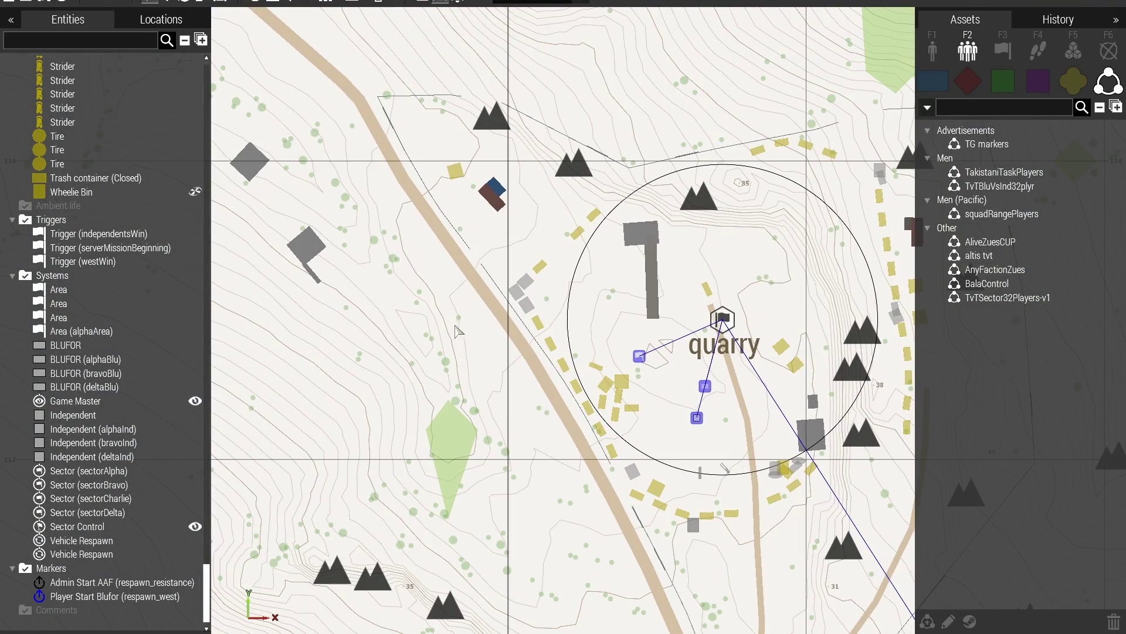
{"action": "left_click", "coordinate": [933, 50]}
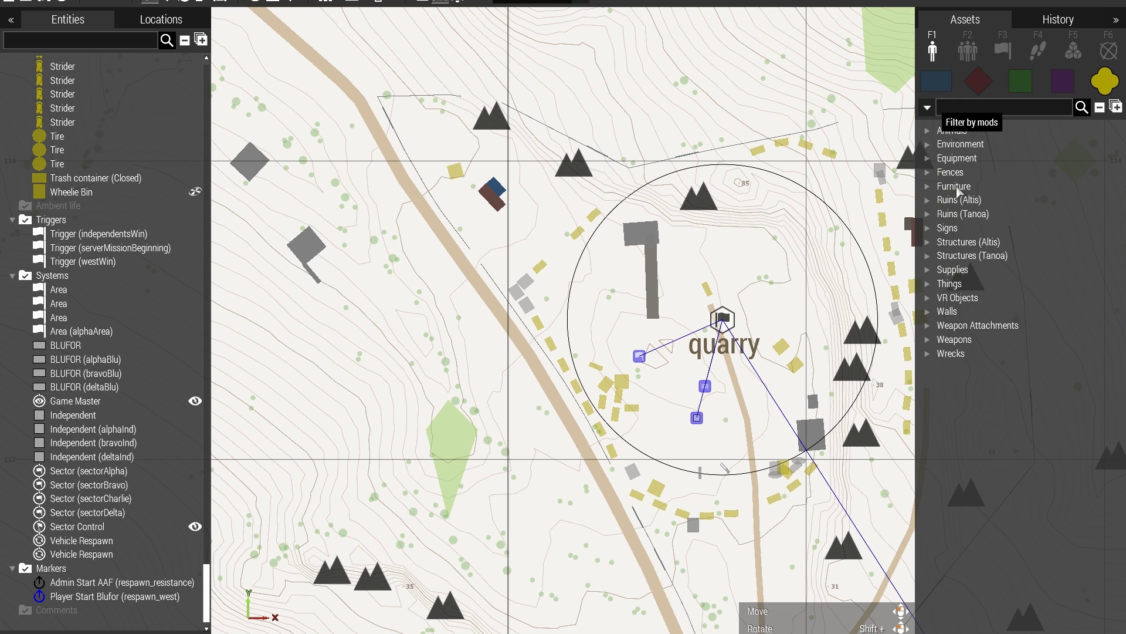
{"action": "left_click", "coordinate": [936, 80]}
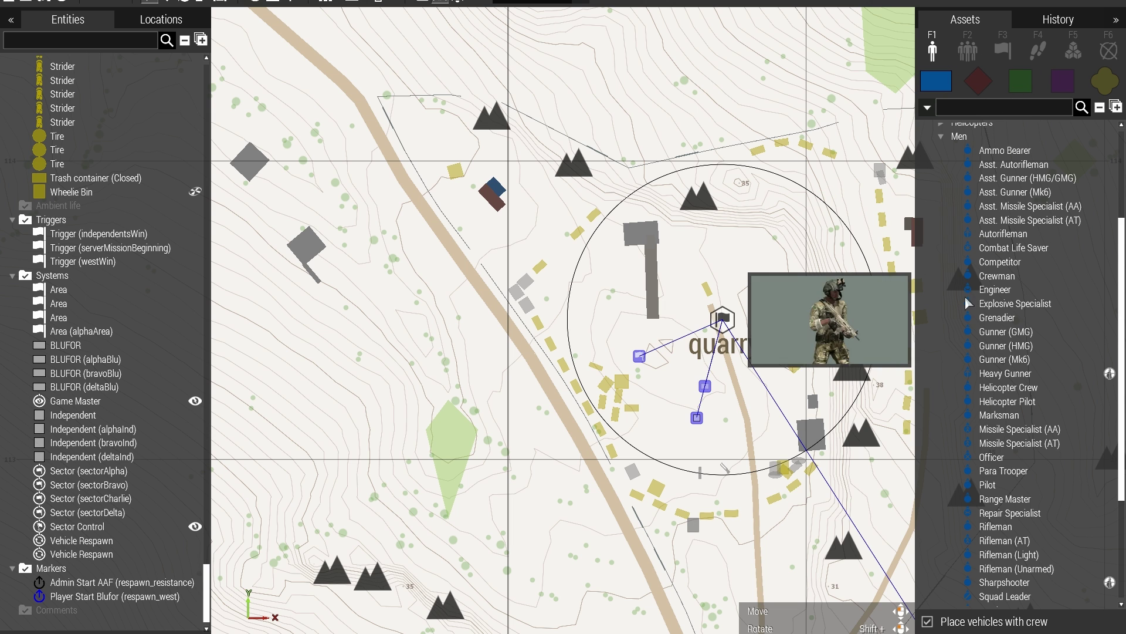
{"action": "left_click", "coordinate": [977, 584]}
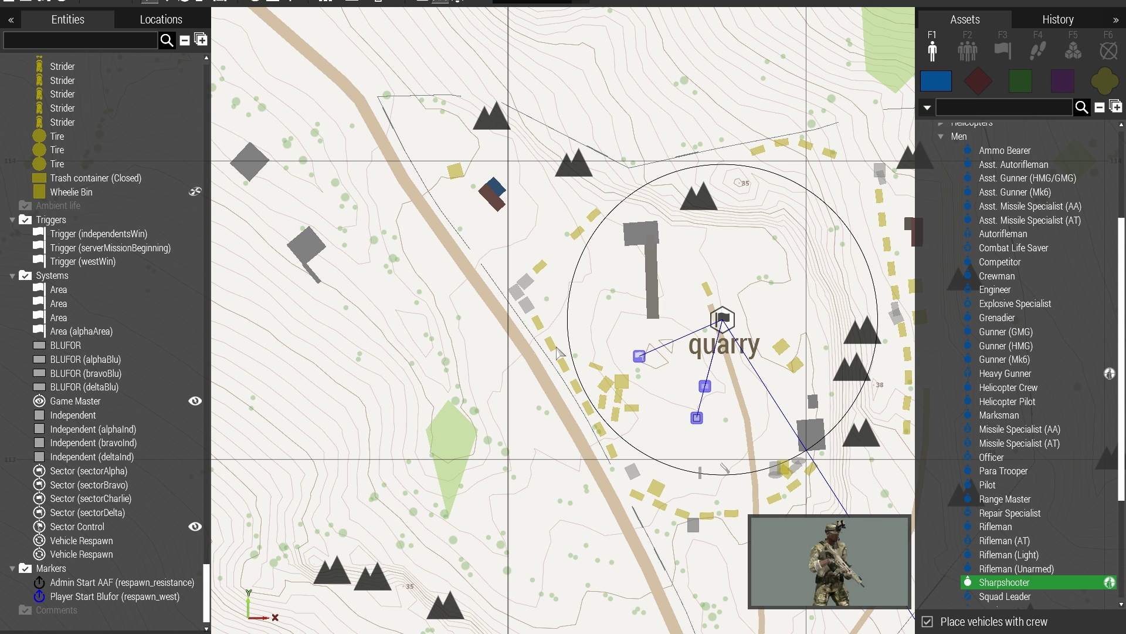
{"action": "left_click", "coordinate": [512, 242]}
{"action": "double_click", "coordinate": [512, 242]}
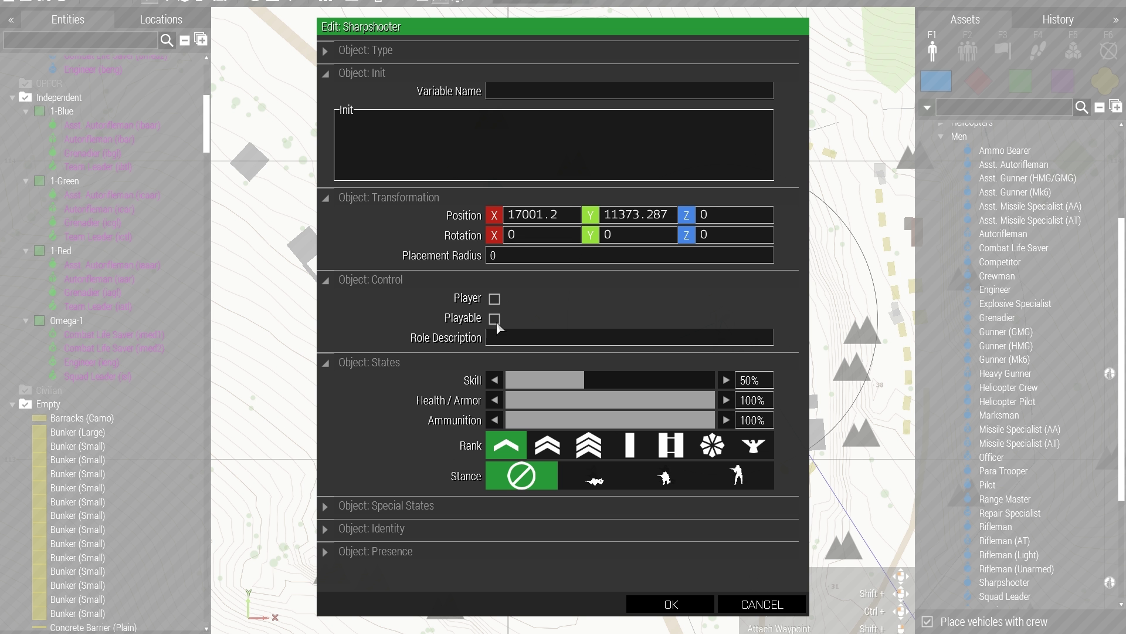
{"action": "left_click", "coordinate": [670, 604]}
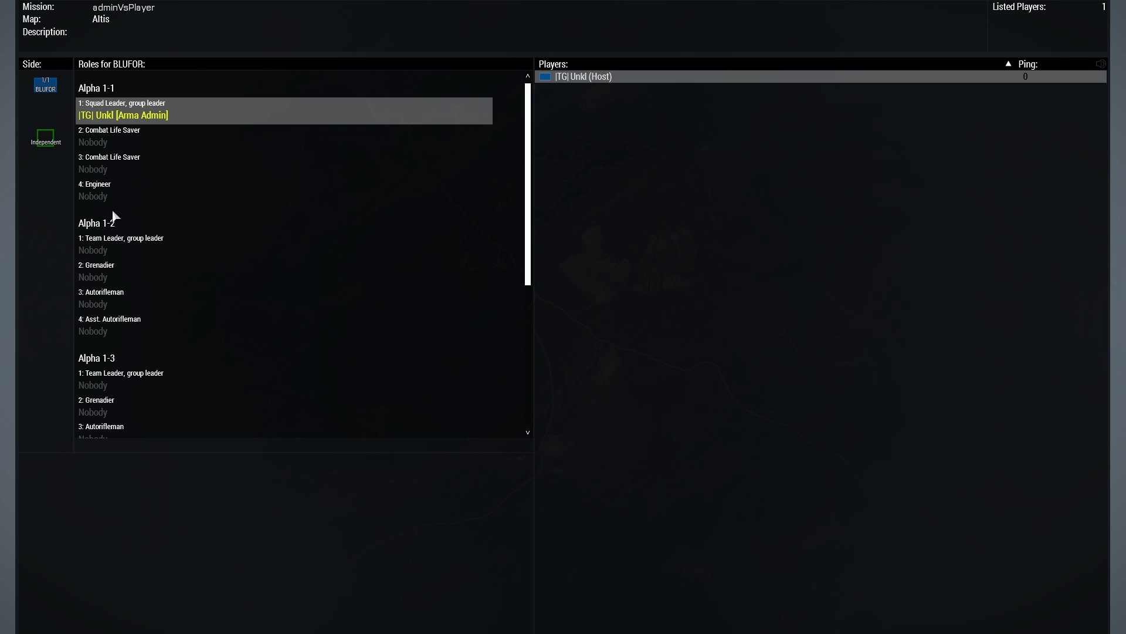
Step: Play the mission in the Alpha 2-2 Sharpshooter role and run into the quarry to capture sector Alpha for BLUFOR
{"action": "scroll", "coordinate": [95, 274], "scroll_direction": "down", "scroll_amount": 5}
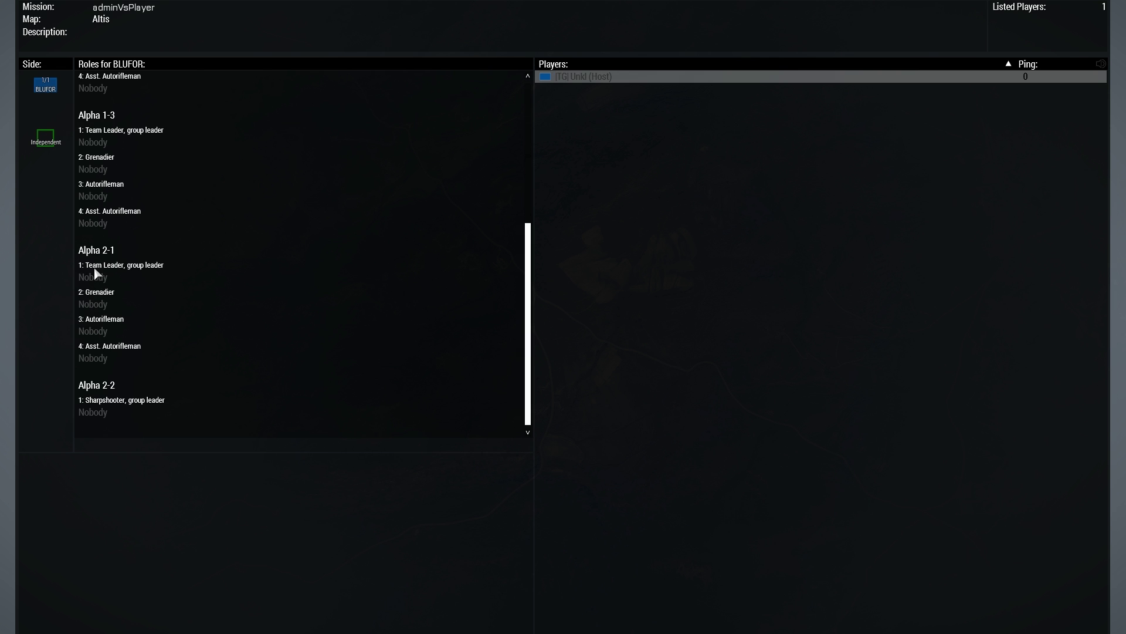
{"action": "left_click", "coordinate": [104, 412]}
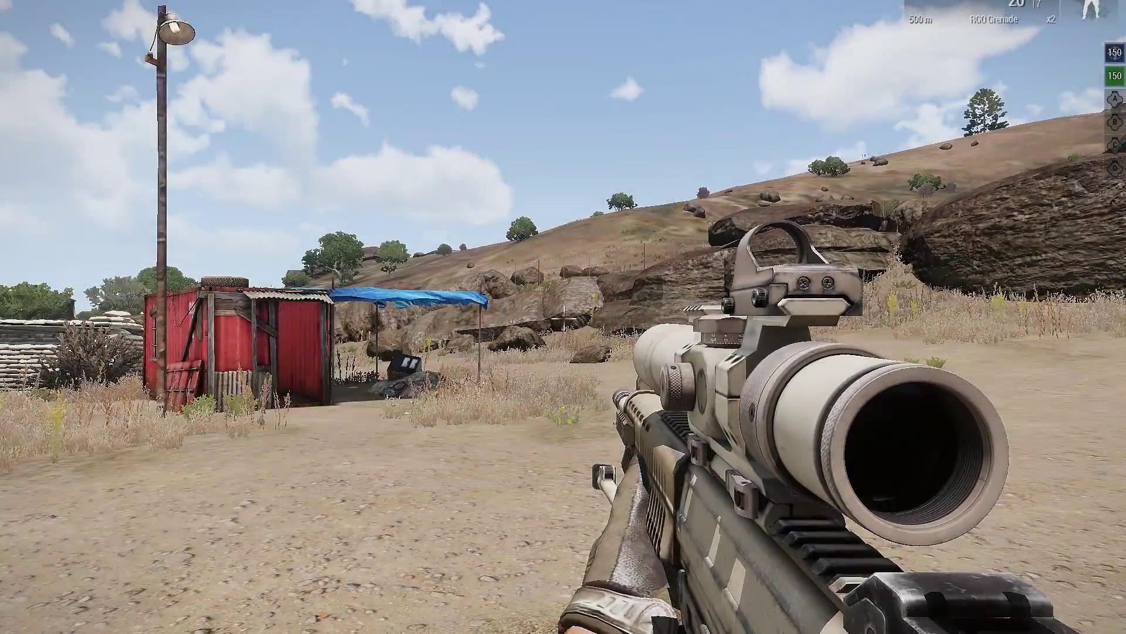
{"action": "key", "text": "w"}
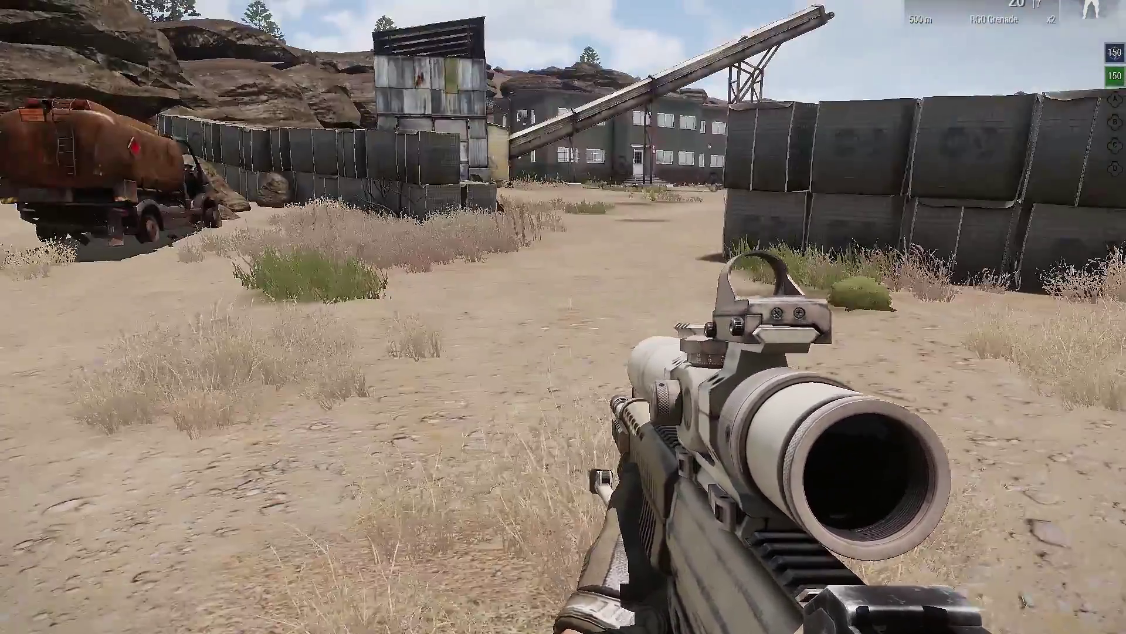
{"action": "key", "text": "shift+w"}
{"action": "key", "text": "w"}
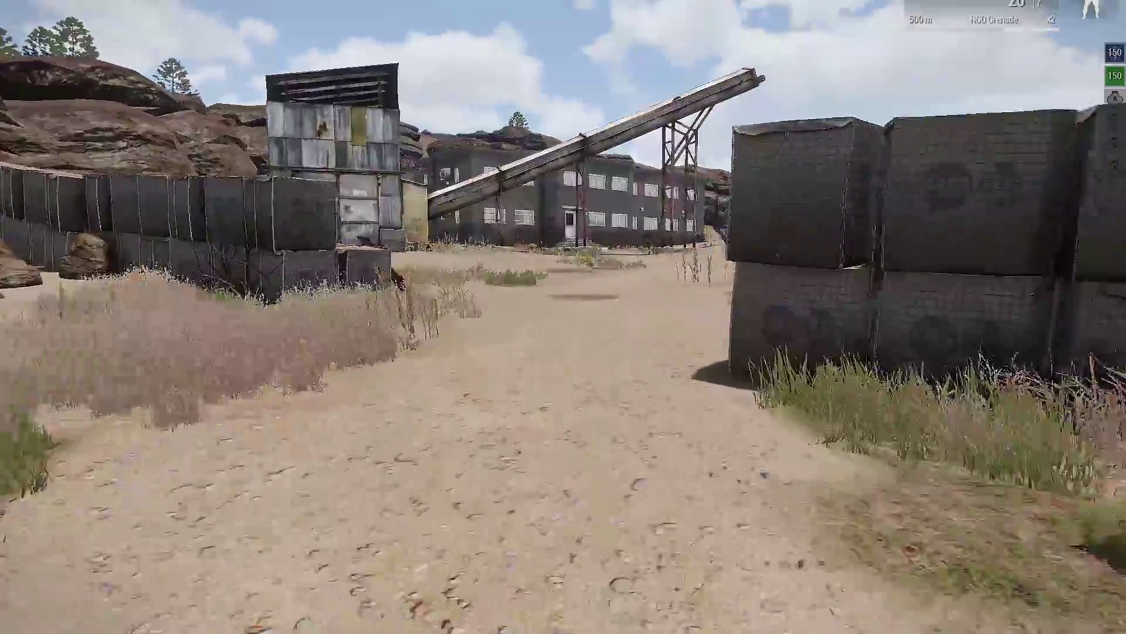
{"action": "key", "text": "w"}
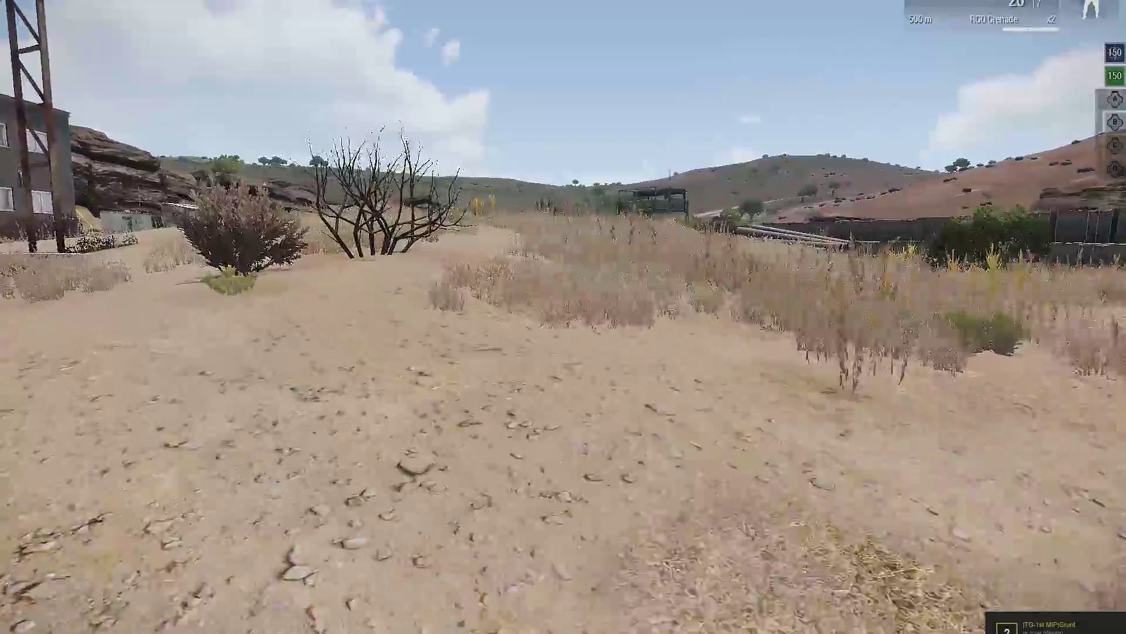
{"action": "key", "text": "w"}
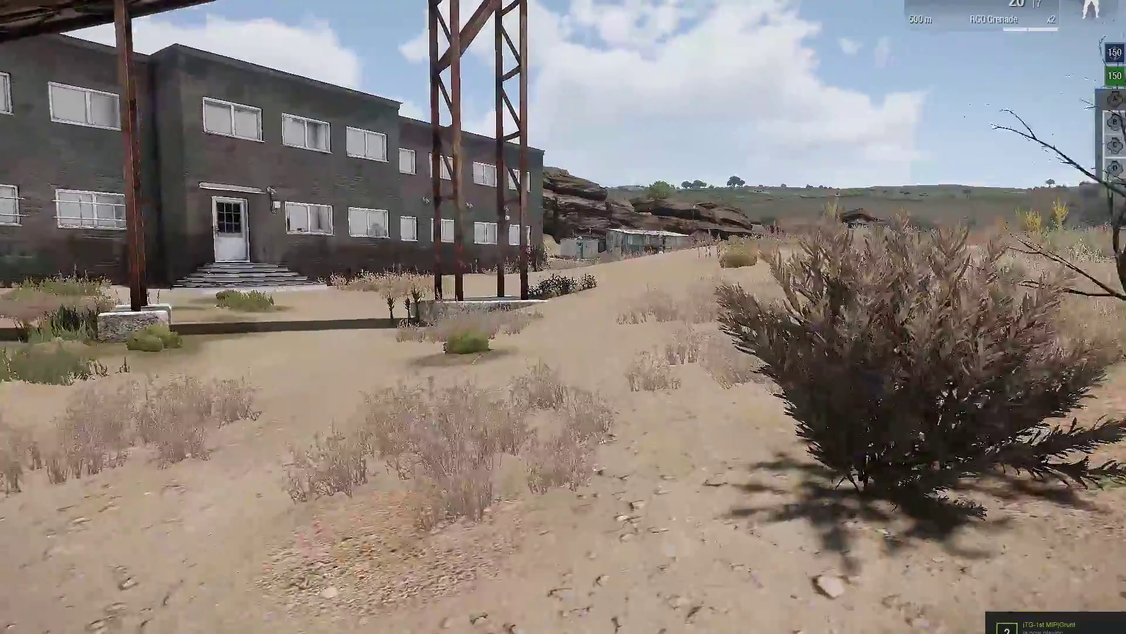
{"action": "key", "text": "w"}
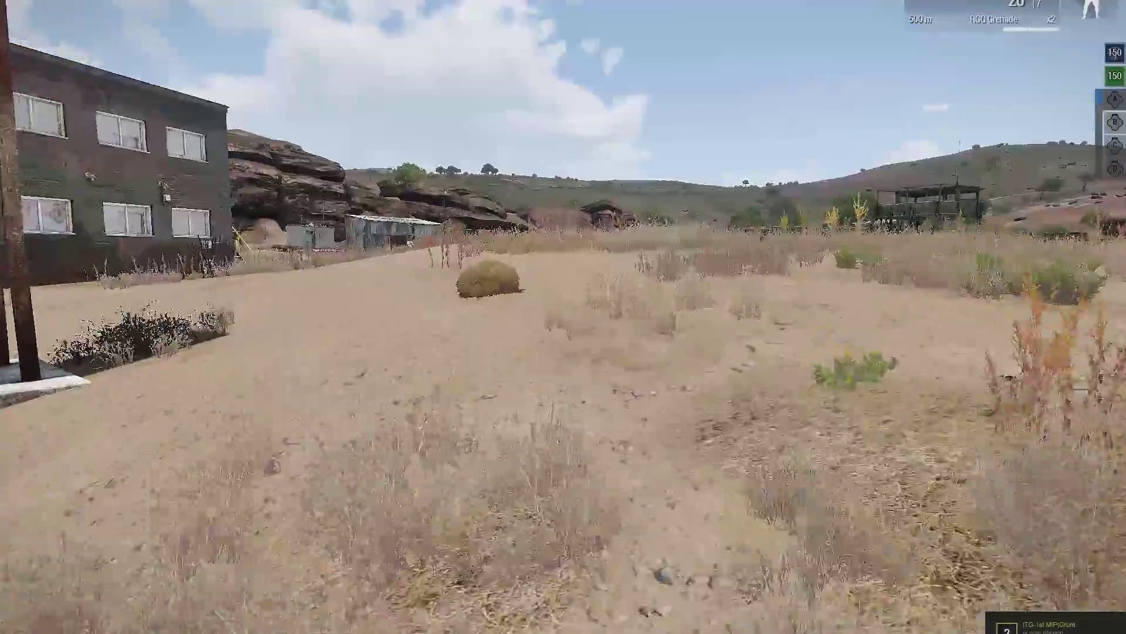
{"action": "key", "text": "w"}
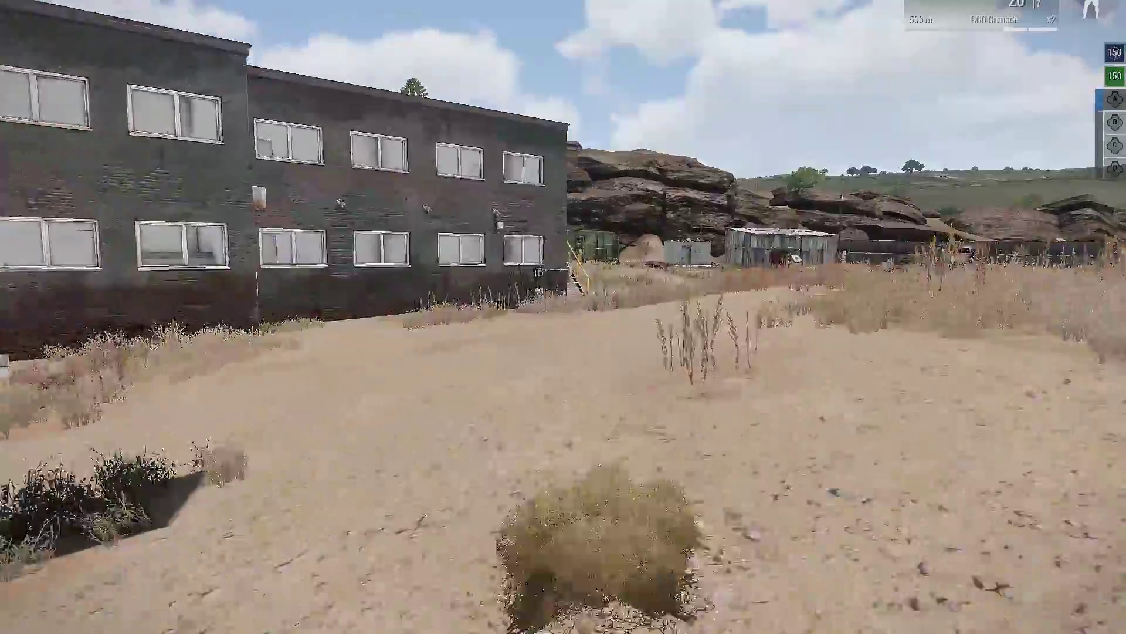
{"action": "key", "text": "w"}
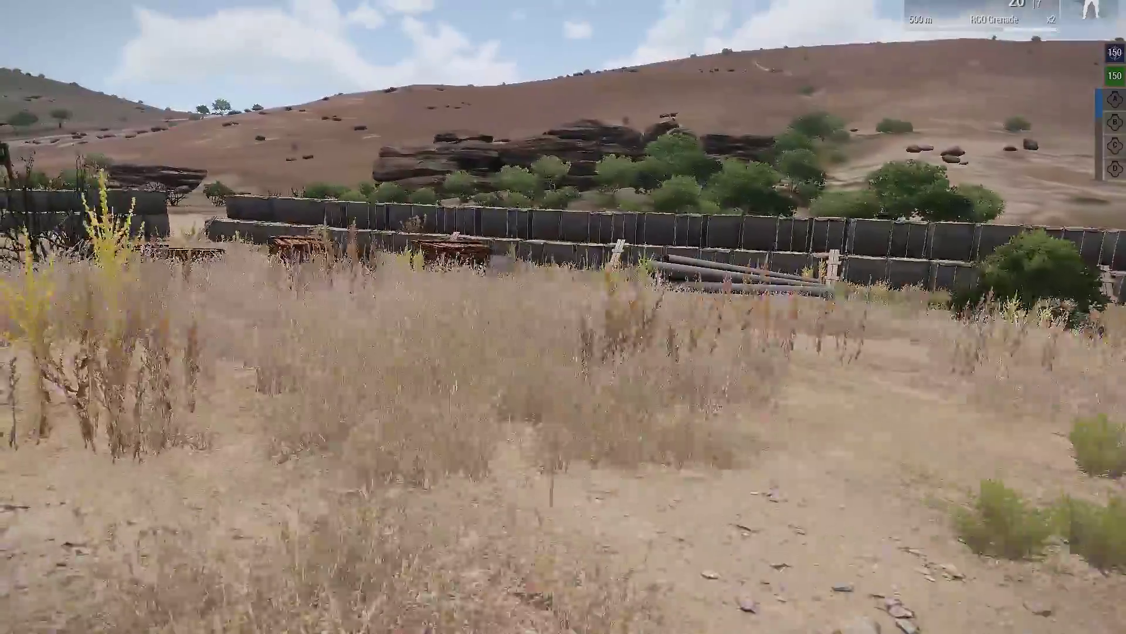
{"action": "key", "text": "w"}
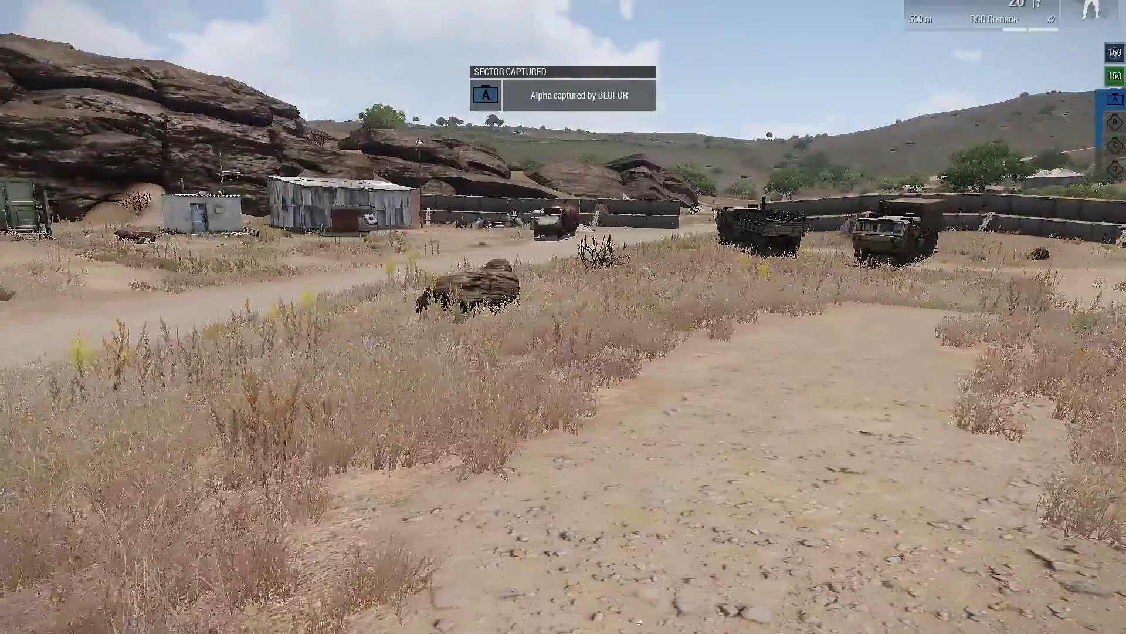
Step: Walk around the captured quarry sector and examine its walls, parked trucks and buildings
{"action": "key", "text": "w"}
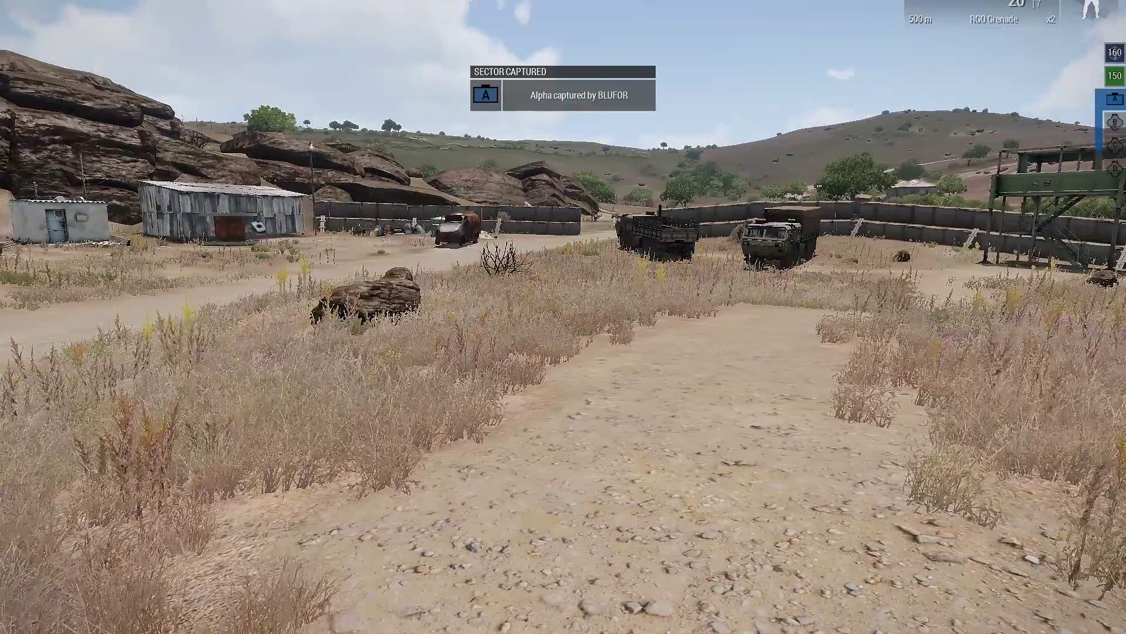
{"action": "key", "text": "w"}
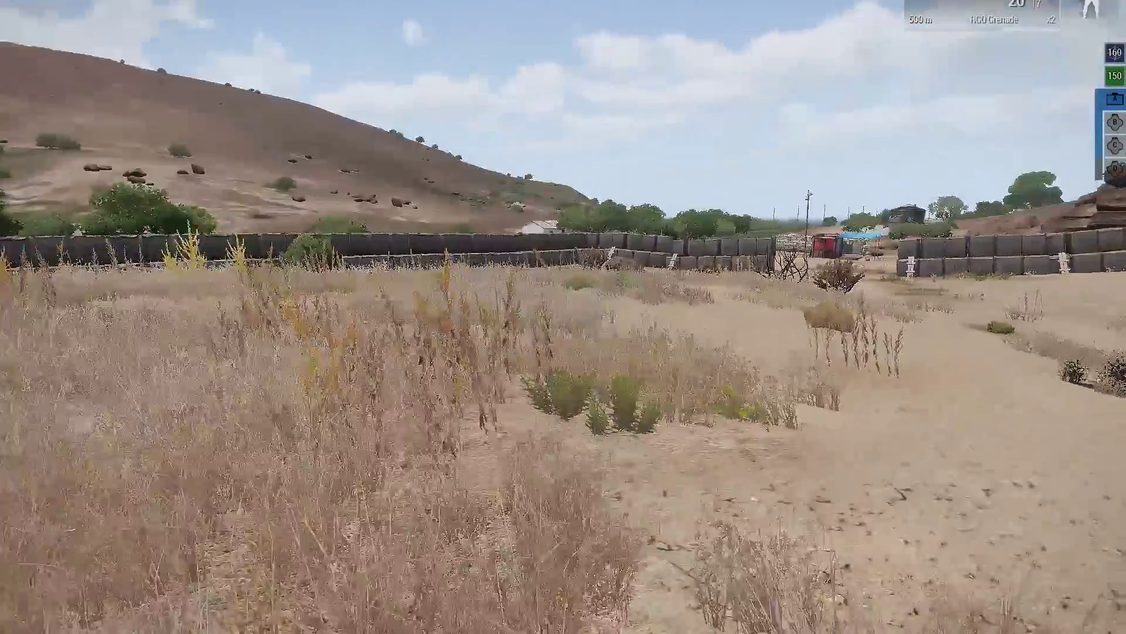
{"action": "key", "text": "w"}
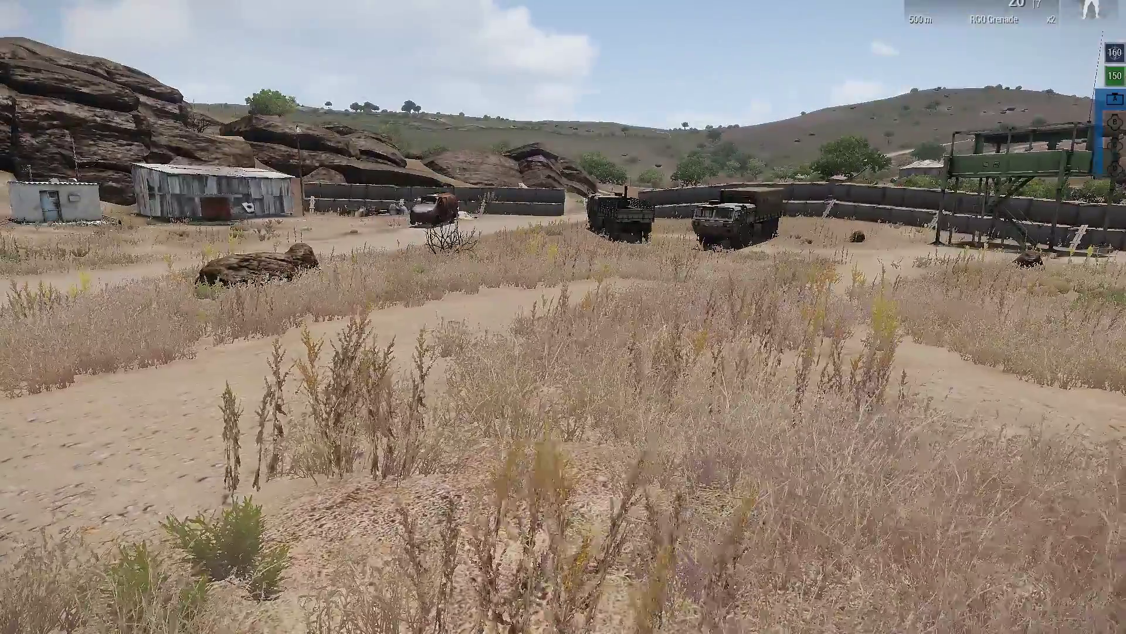
{"action": "key", "text": "w"}
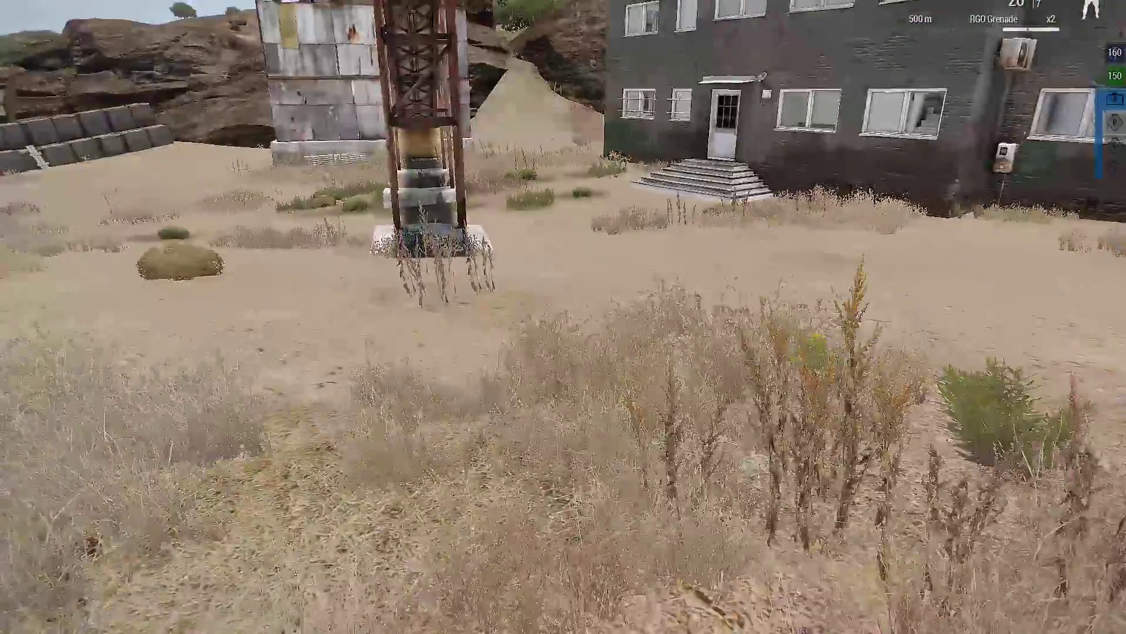
{"action": "key", "text": "w"}
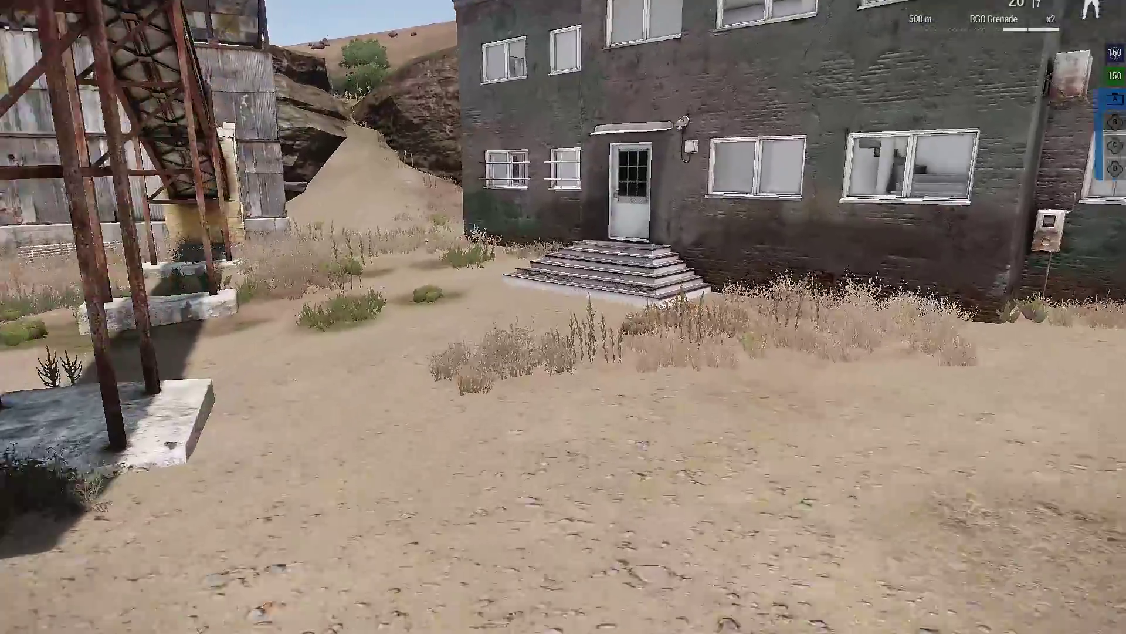
{"action": "key", "text": "w"}
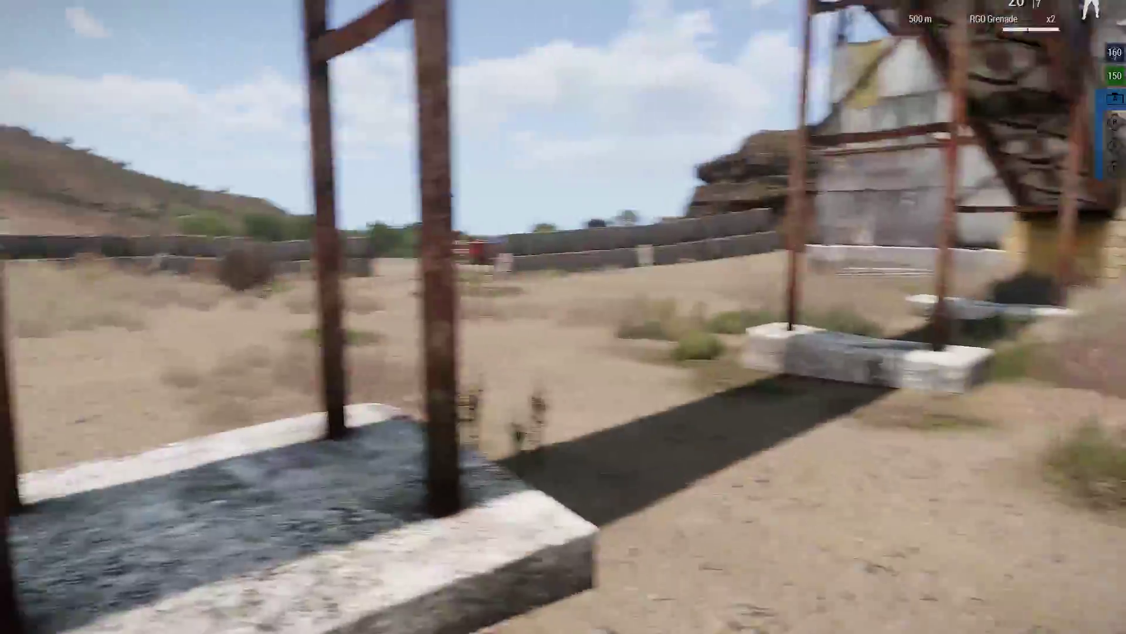
{"action": "key", "text": "w"}
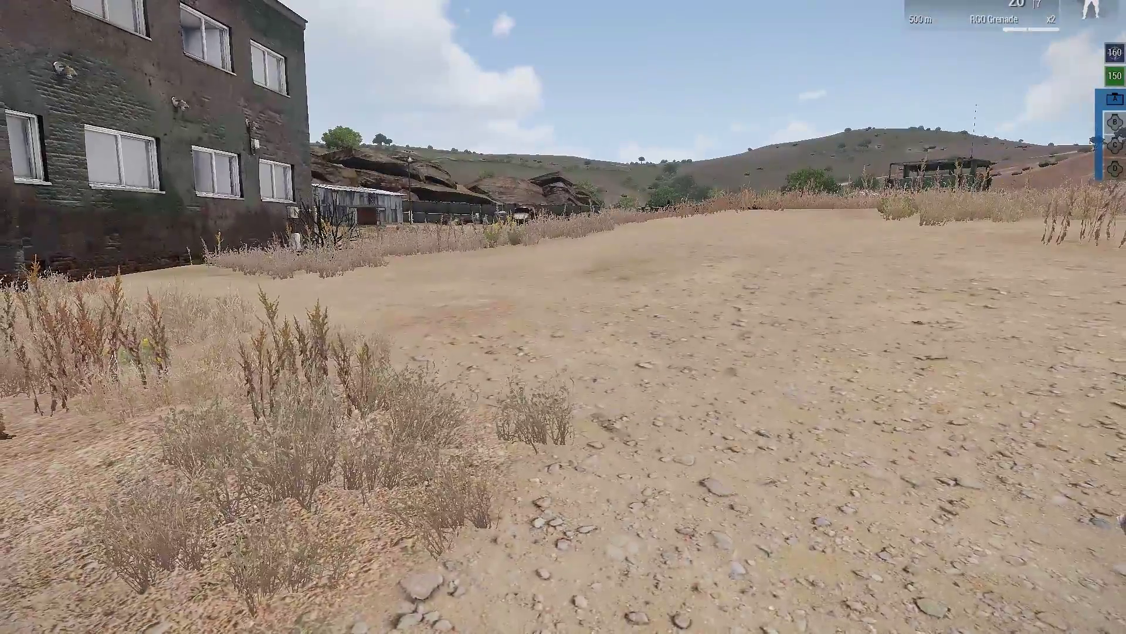